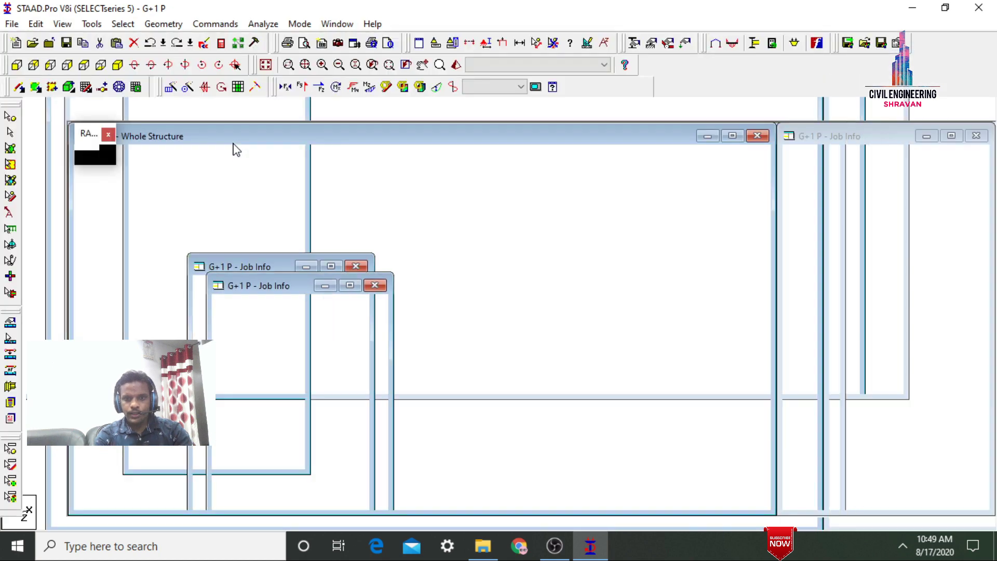
Step: Inspect the whole structure in a maximized 3D rendered view from another angle, and return to the wireframe model
left_click(107, 136)
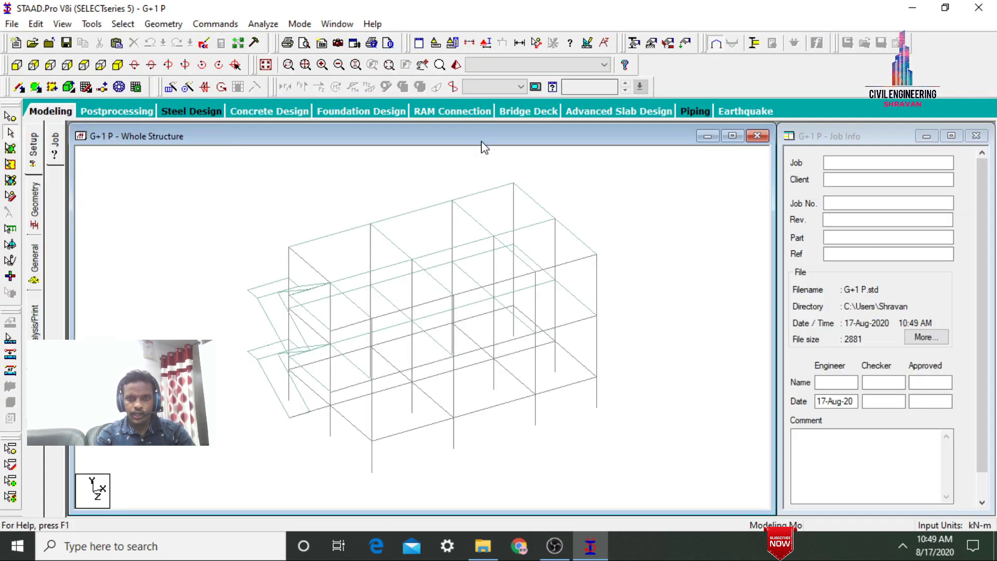
left_click(456, 64)
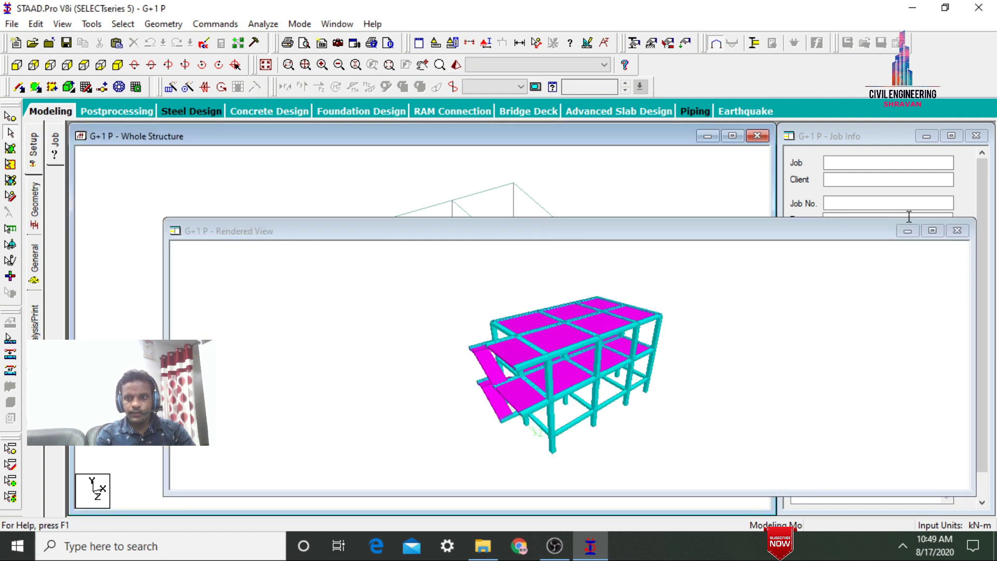
left_click(932, 230)
left_click_drag(590, 396, 783, 349)
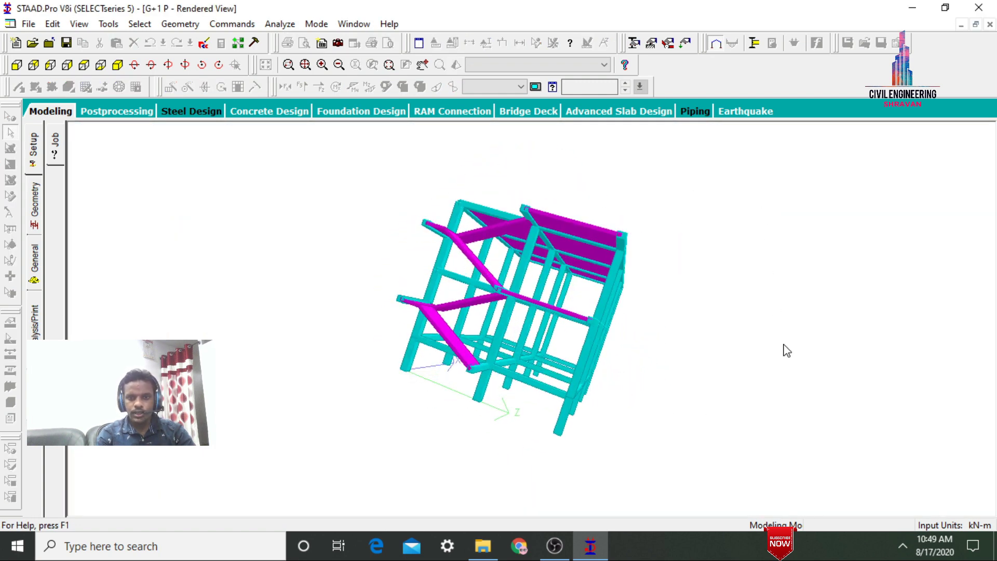
left_click(50, 117)
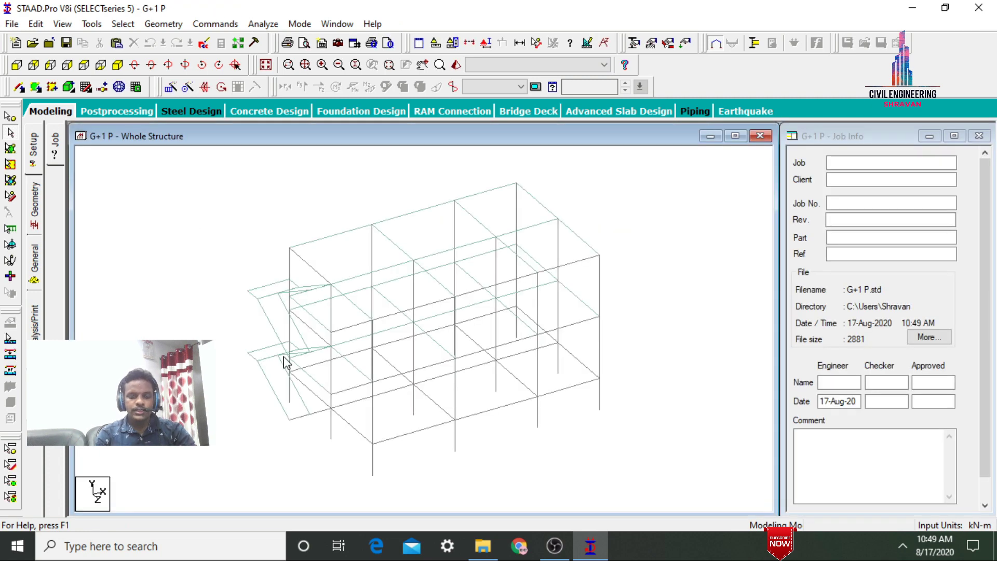
Step: Create a fixed support definition for the structure, with the model shown in front view
left_click(38, 265)
left_click(52, 262)
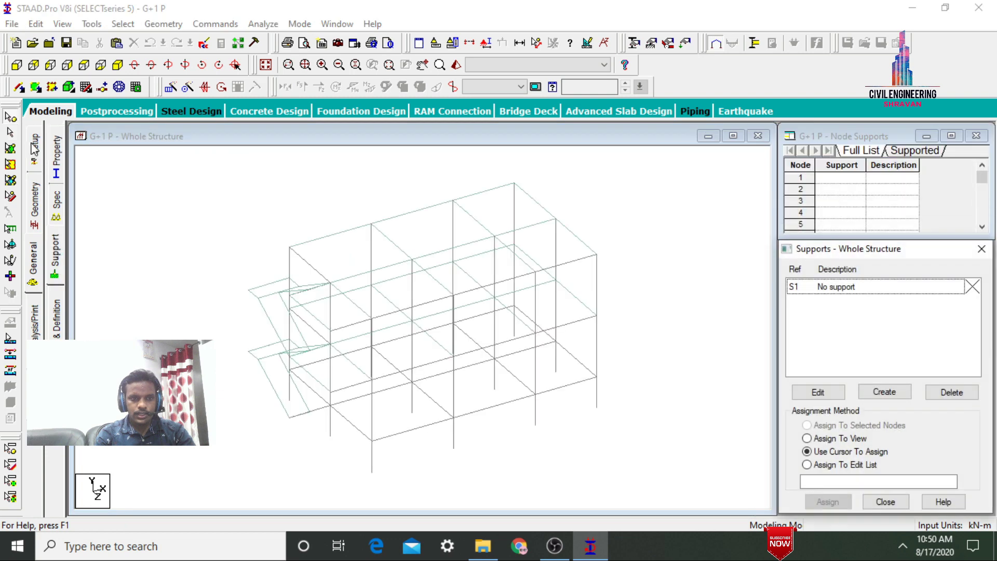
left_click(16, 65)
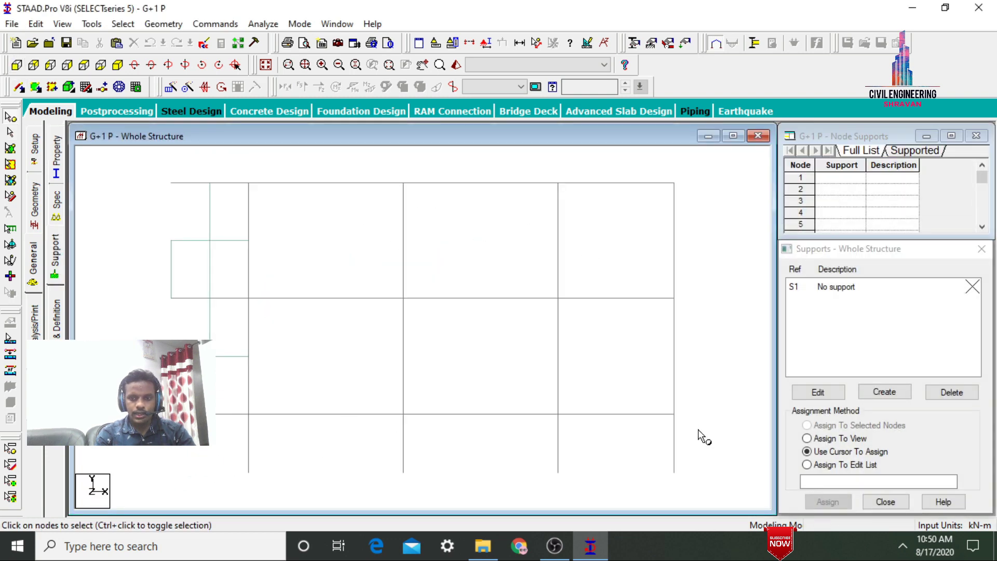
left_click(885, 393)
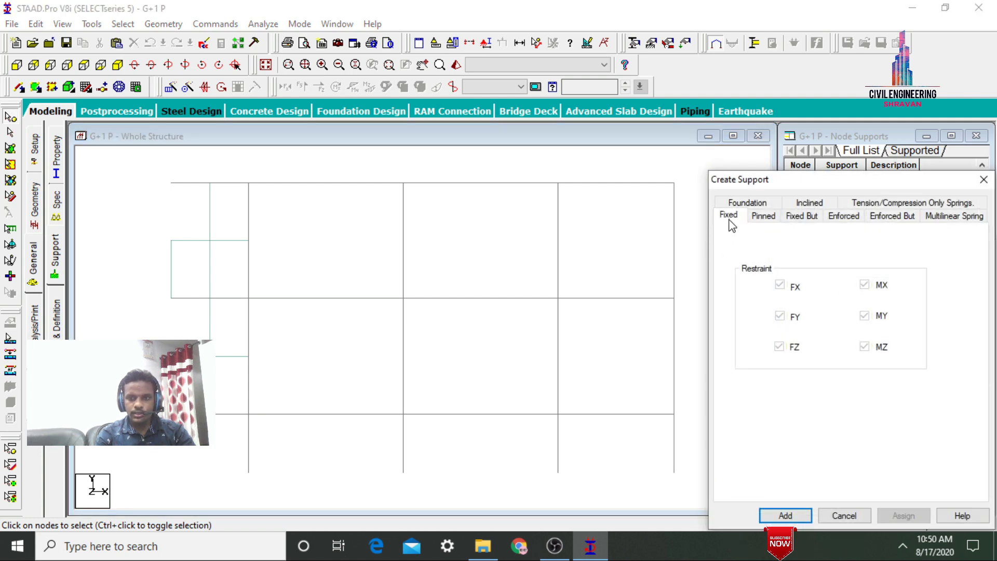
left_click(785, 516)
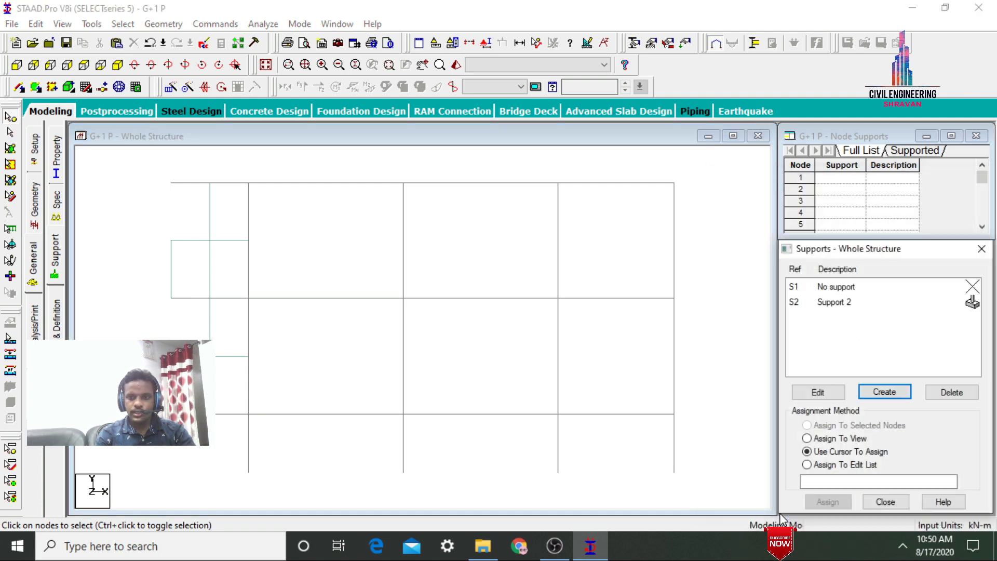
Step: Assign the fixed support to all column base nodes and clear the node selection in the isometric view
left_click(820, 302)
left_click_drag(184, 455, 694, 501)
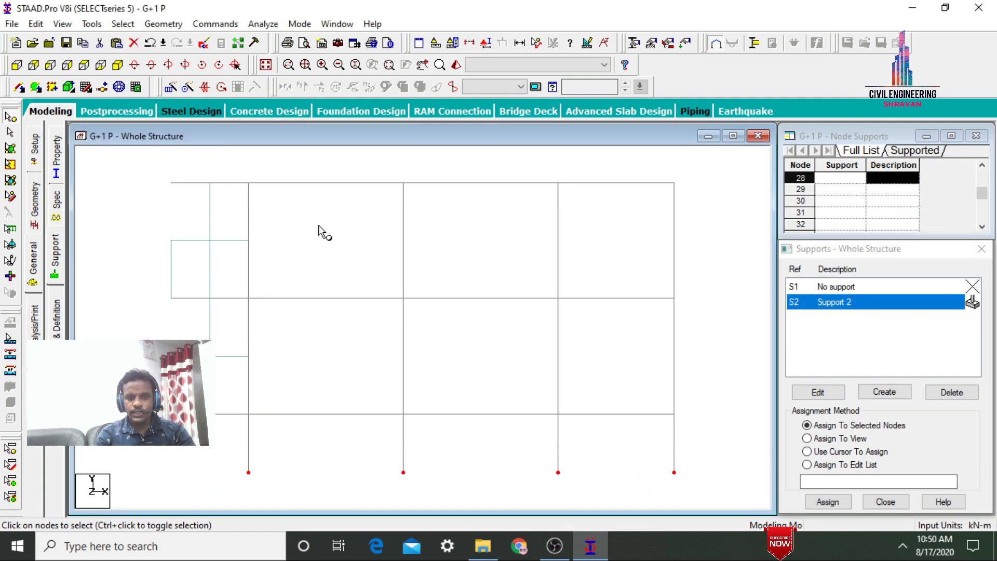
left_click(118, 65)
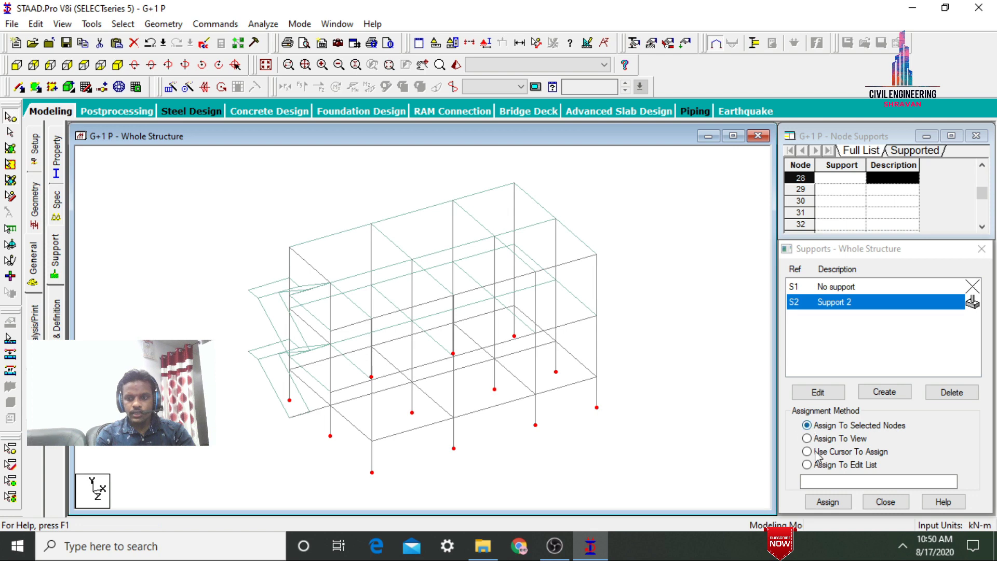
left_click(828, 502)
key("Return")
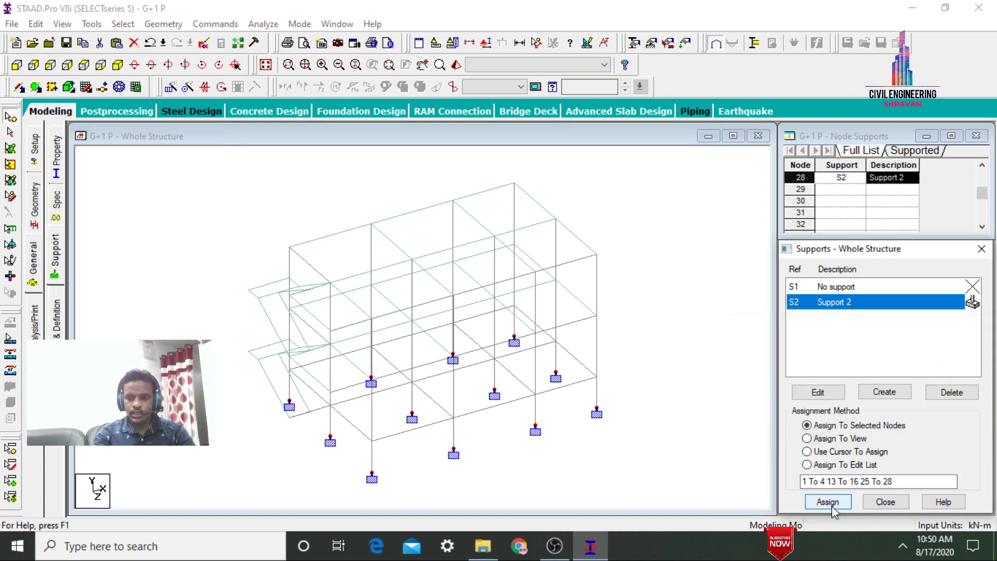
left_click(16, 65)
left_click(117, 65)
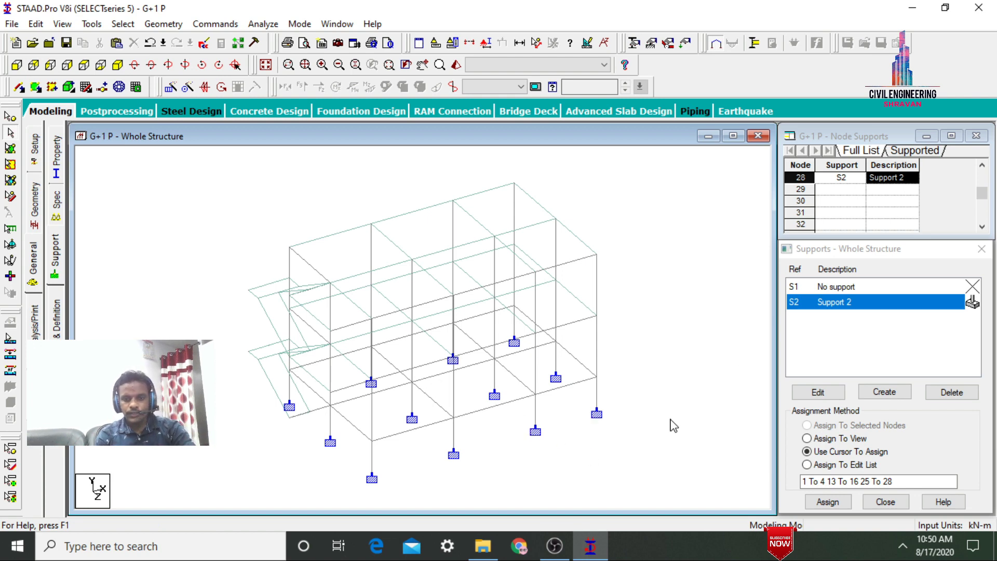
Step: Start a new seismic load definition and set its code type to IS 1893 - 2002/2005
left_click(56, 330)
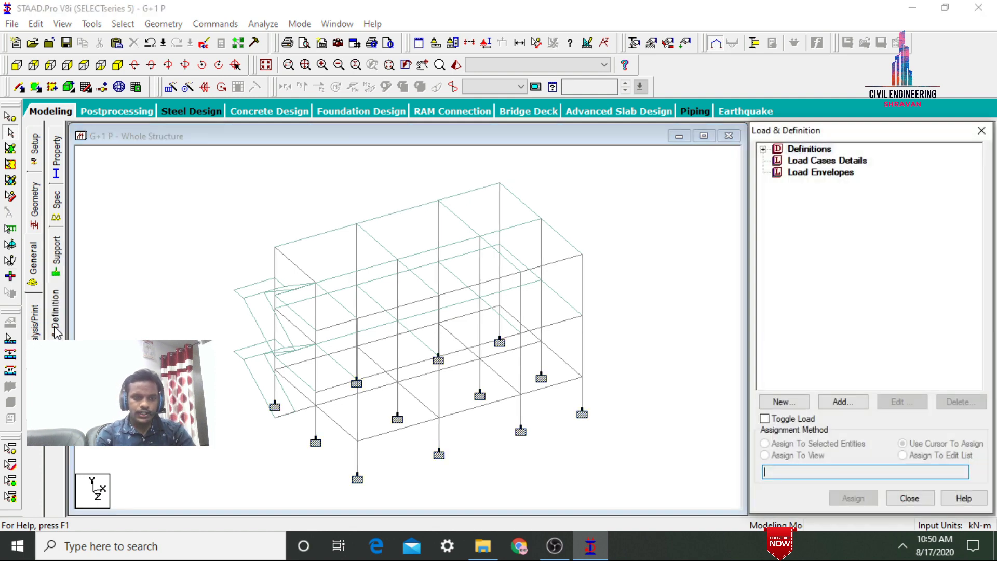
double_click(809, 149)
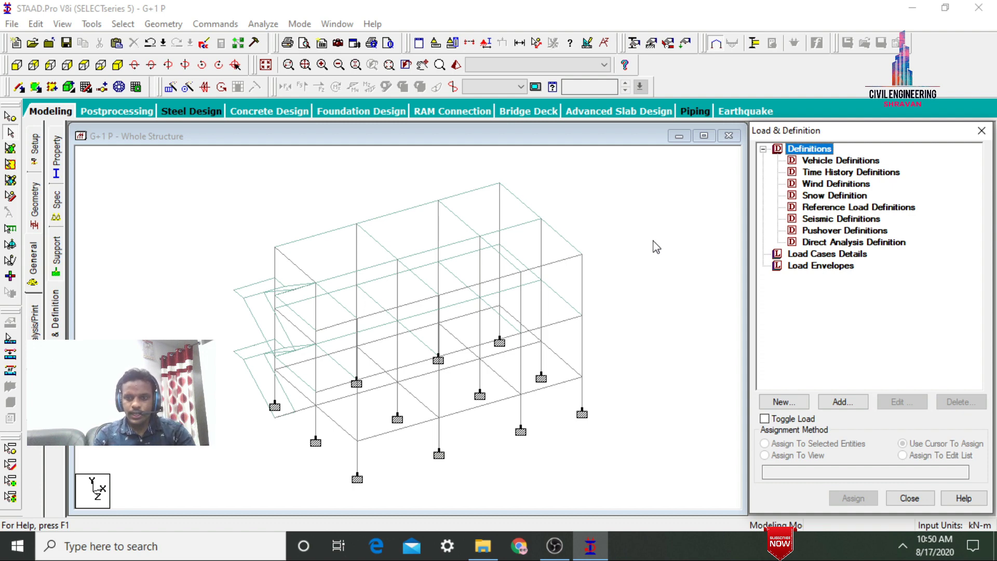
left_click(826, 219)
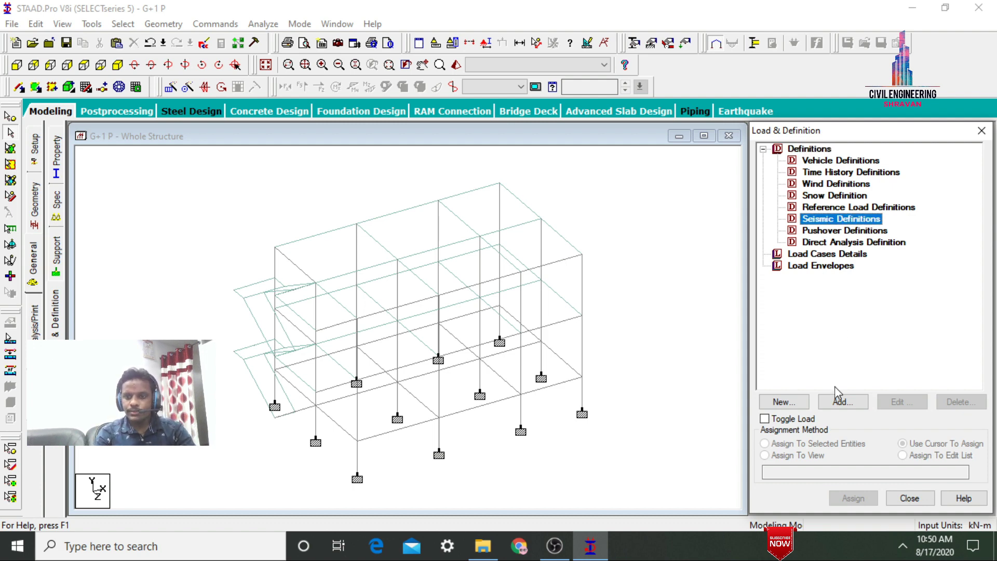
left_click(835, 402)
left_click(466, 149)
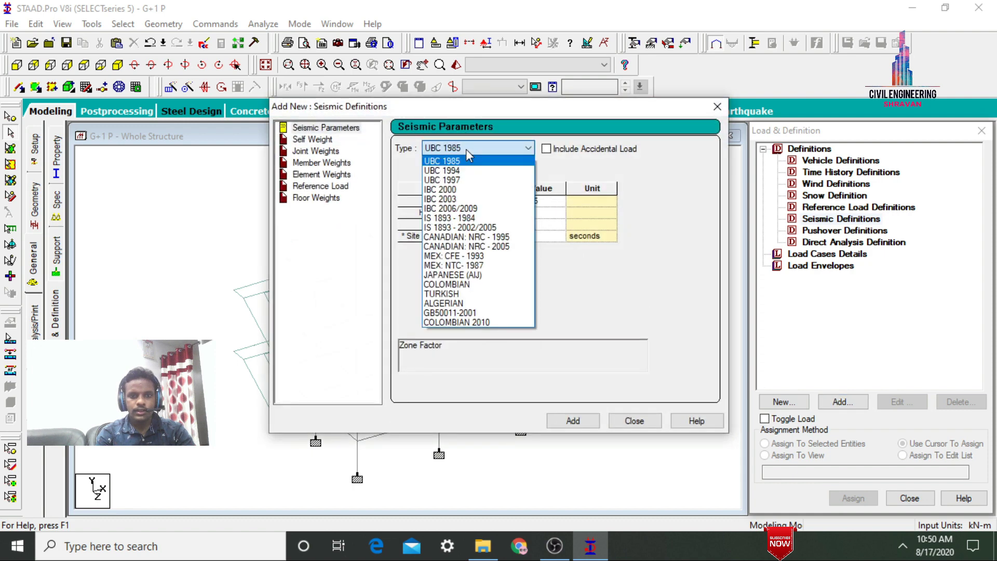
left_click(471, 228)
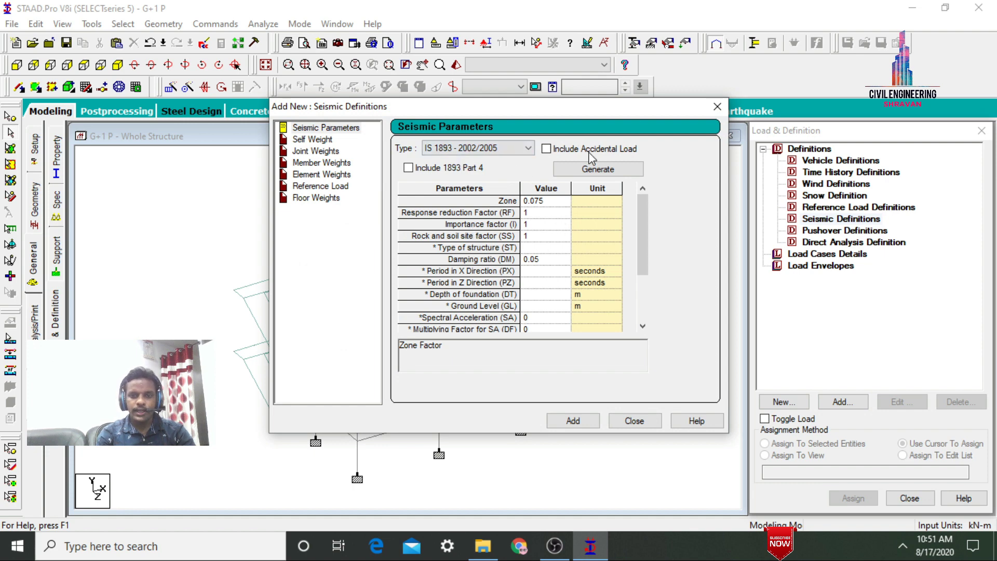
Step: Start generating the IS 1893 seismic parameters and define the zone factor by zone, using zone V
left_click(595, 170)
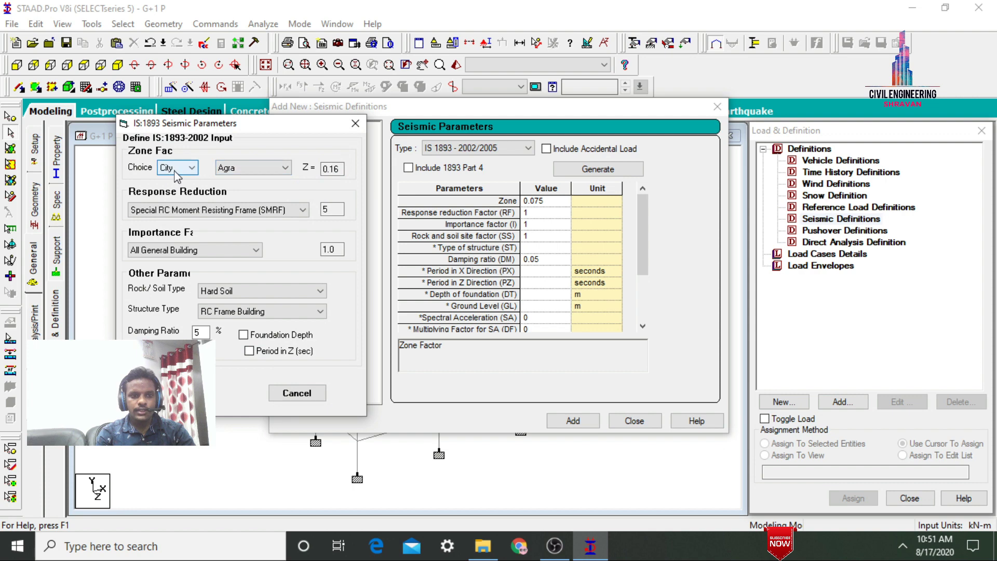
left_click(177, 171)
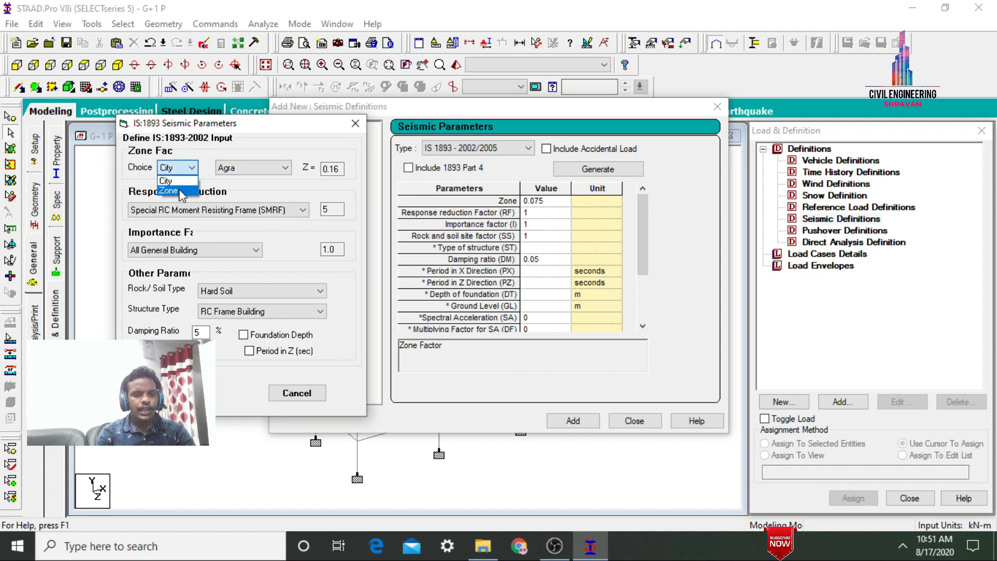
left_click(185, 191)
left_click(239, 168)
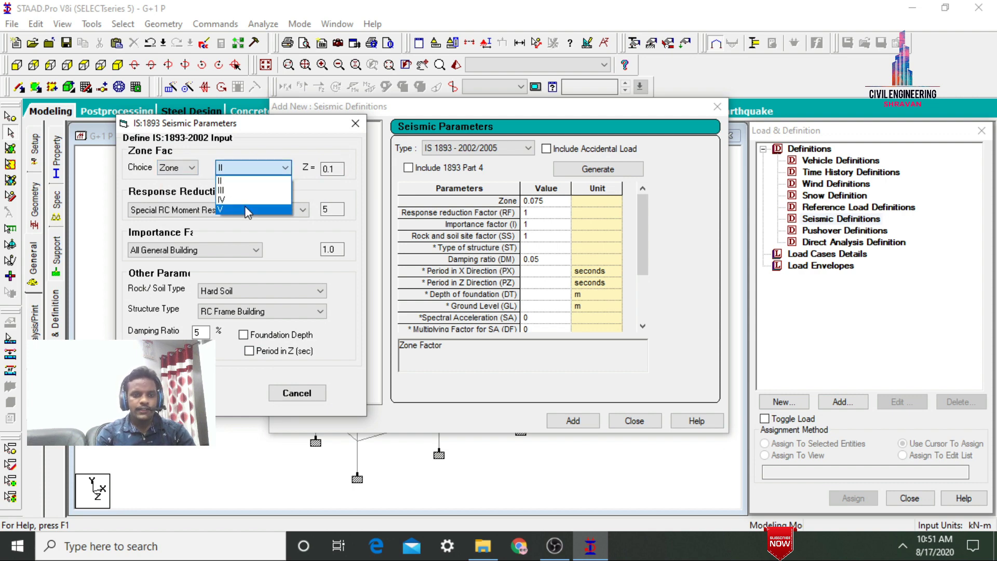
left_click(247, 209)
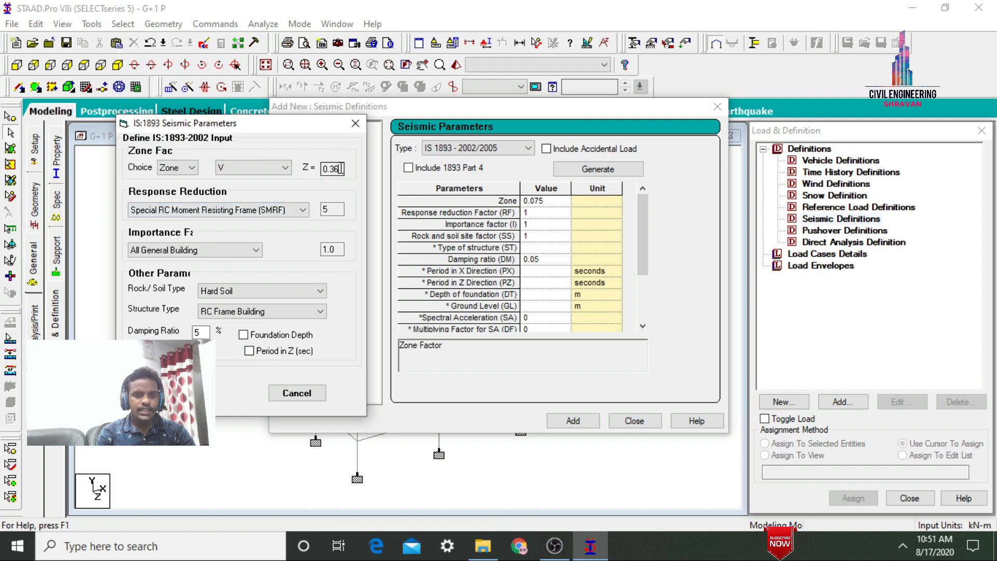
Step: Keep Special RC Moment Resisting Frame (SMRF) for response reduction and set the importance factor to Important Building
left_click(244, 210)
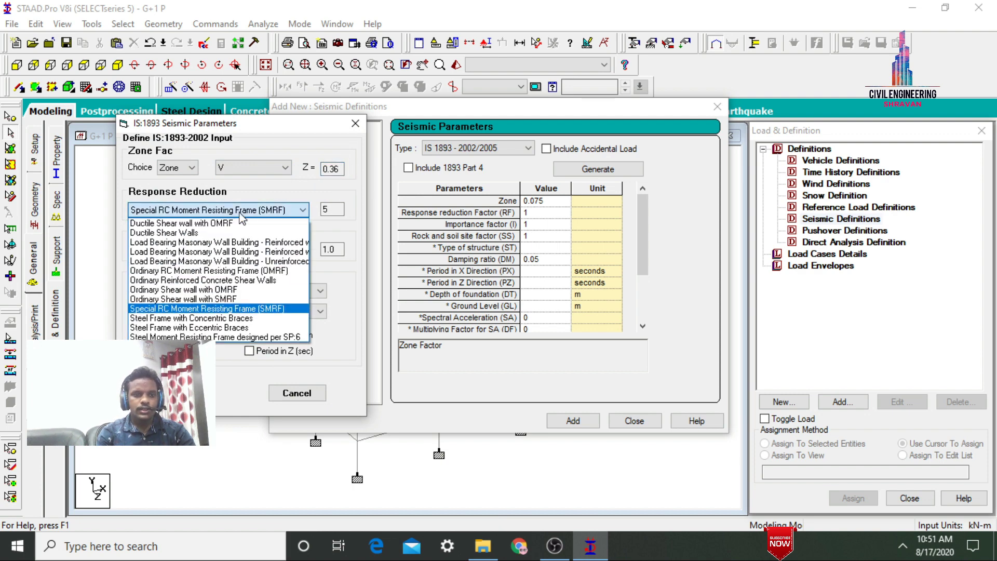
left_click(241, 213)
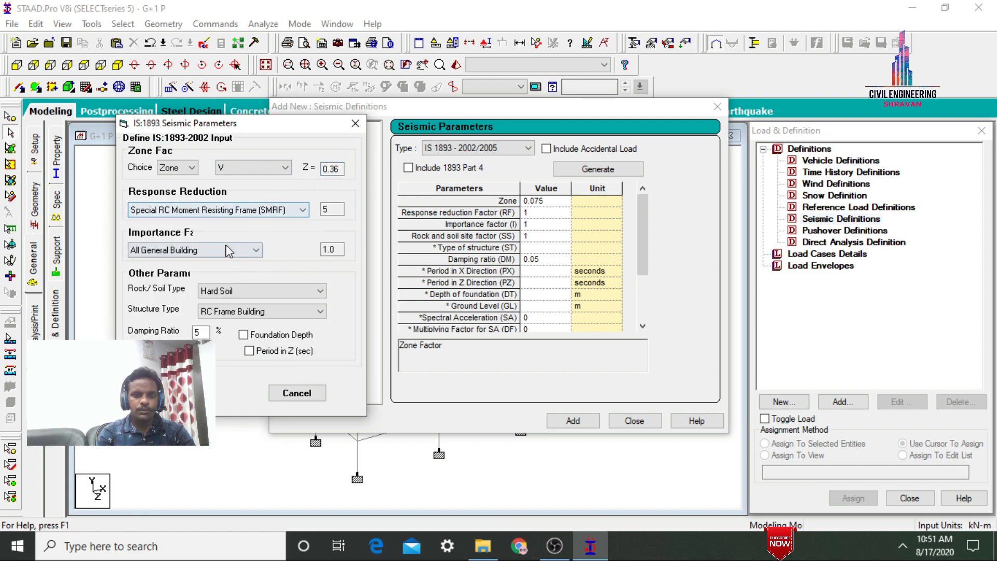
left_click(174, 250)
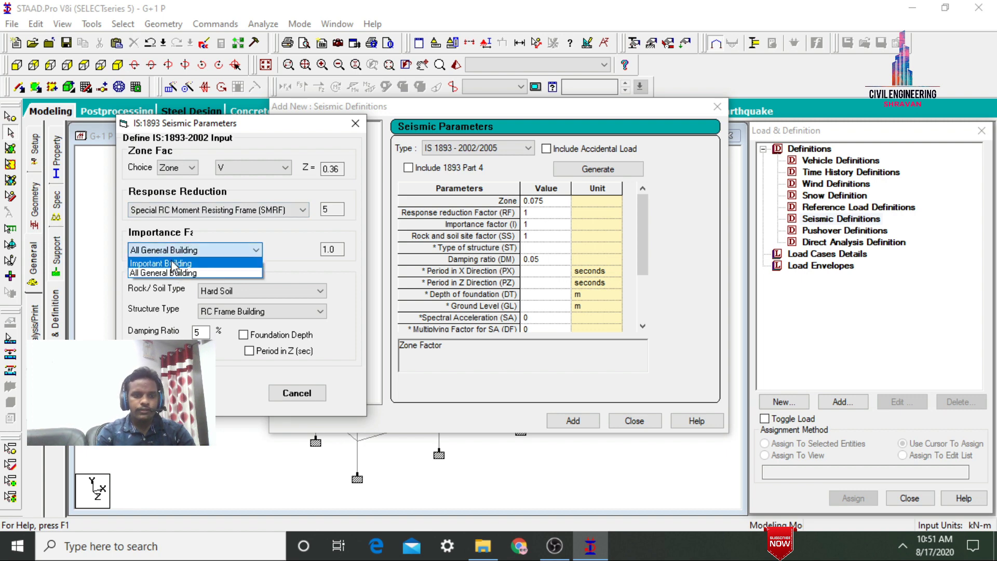
left_click(175, 268)
left_click(332, 250)
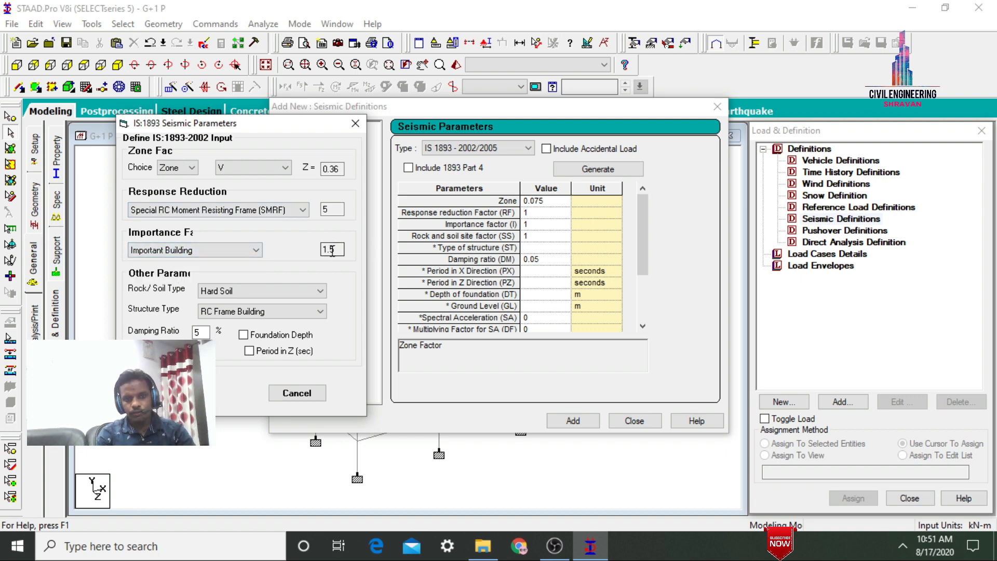
Step: Set Medium Soil and a damping ratio of 0.05, and add the generated seismic parameters to the definition
left_click(232, 292)
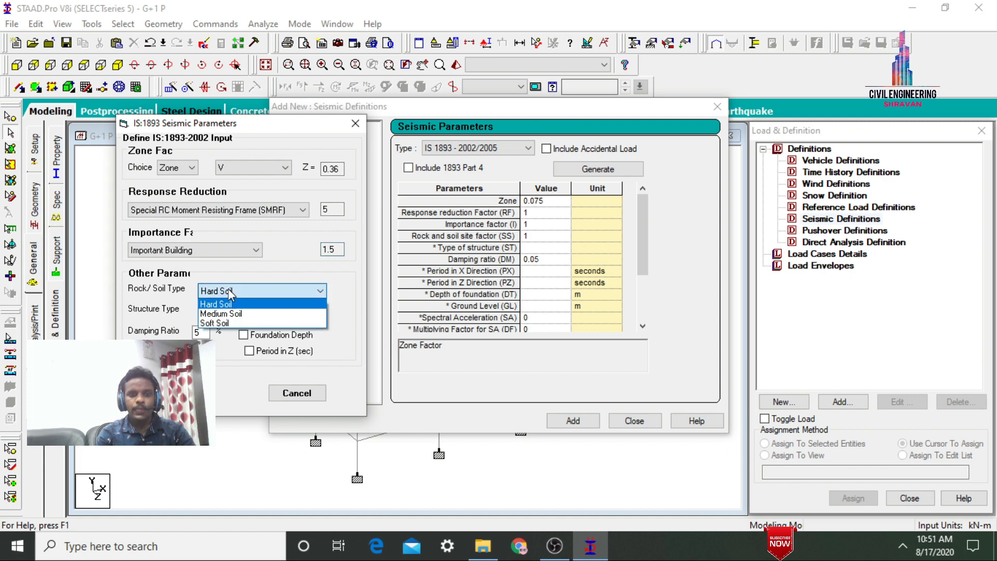
left_click(222, 313)
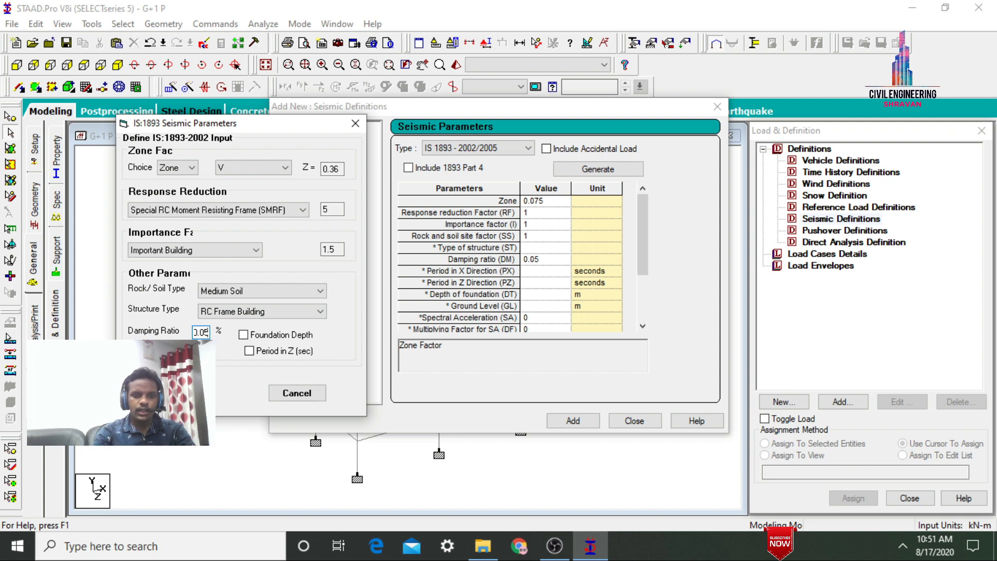
left_click(187, 393)
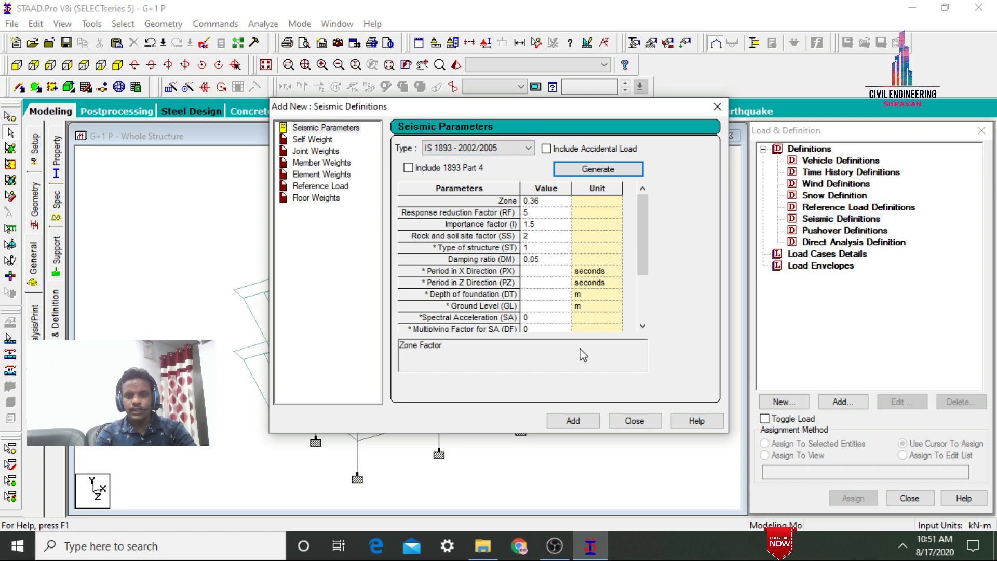
left_click(575, 421)
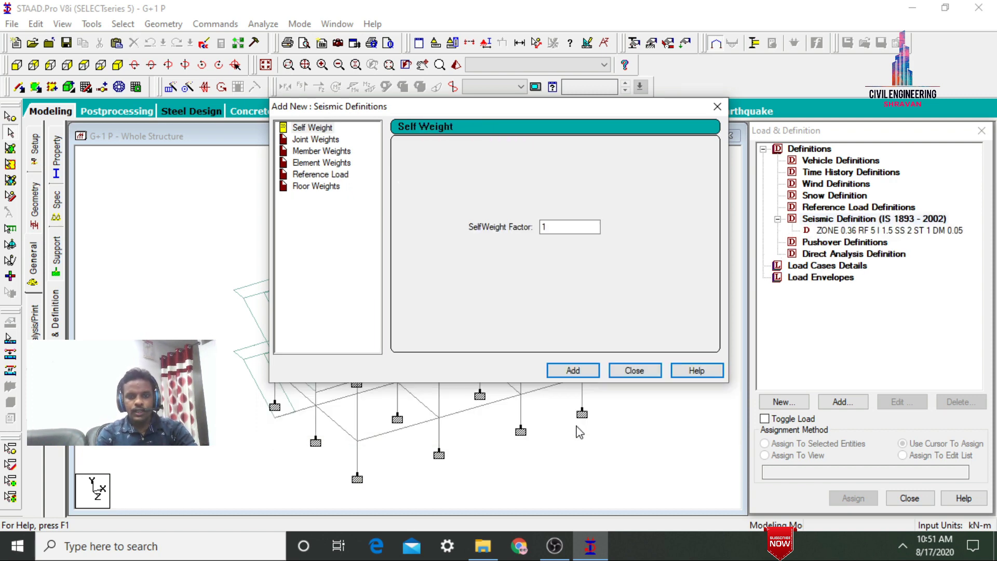
Step: Add a self-weight factor of 1 to the seismic definition and set the member weight loading type to UNI
left_click(592, 373)
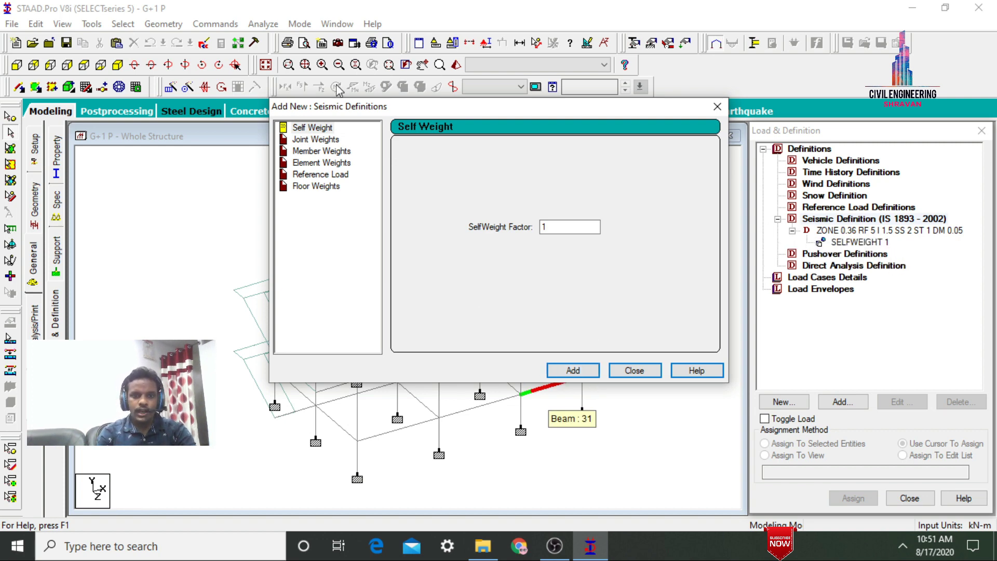
left_click(327, 151)
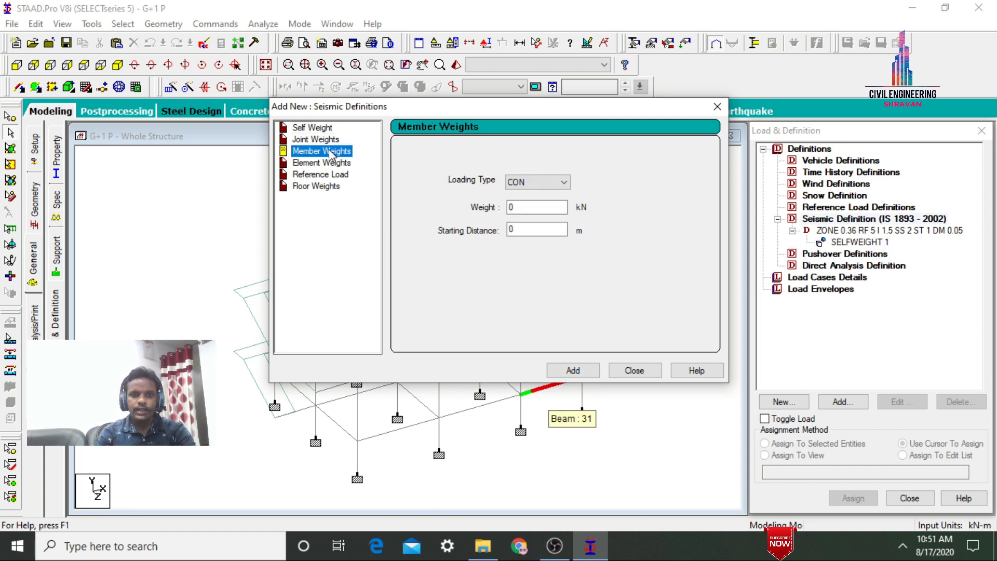
left_click(532, 182)
left_click(530, 204)
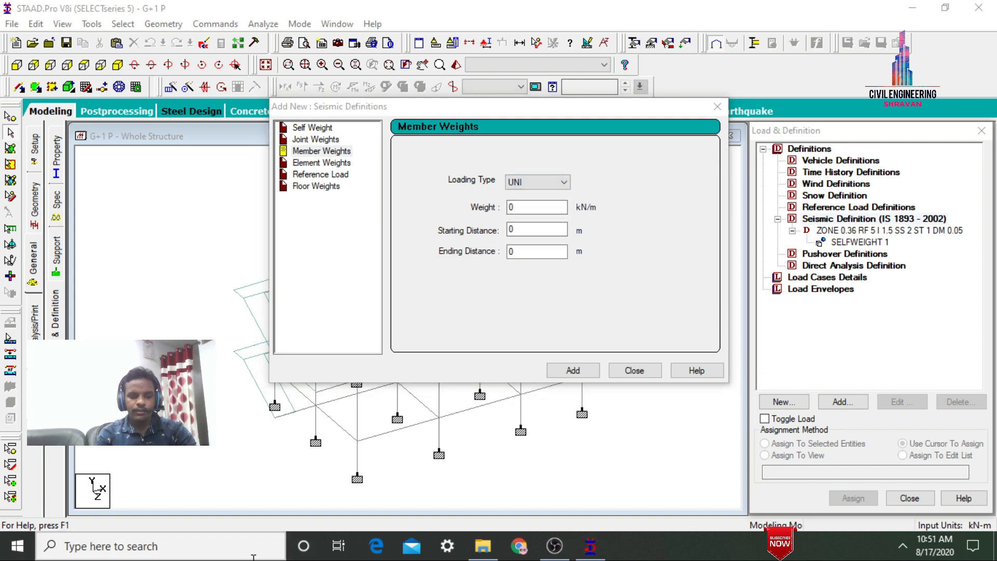
Step: Open the Windows Calculator and compute the beam weight per metre as 0.23 × 0.3 × 25
key("super+s")
type("cal")
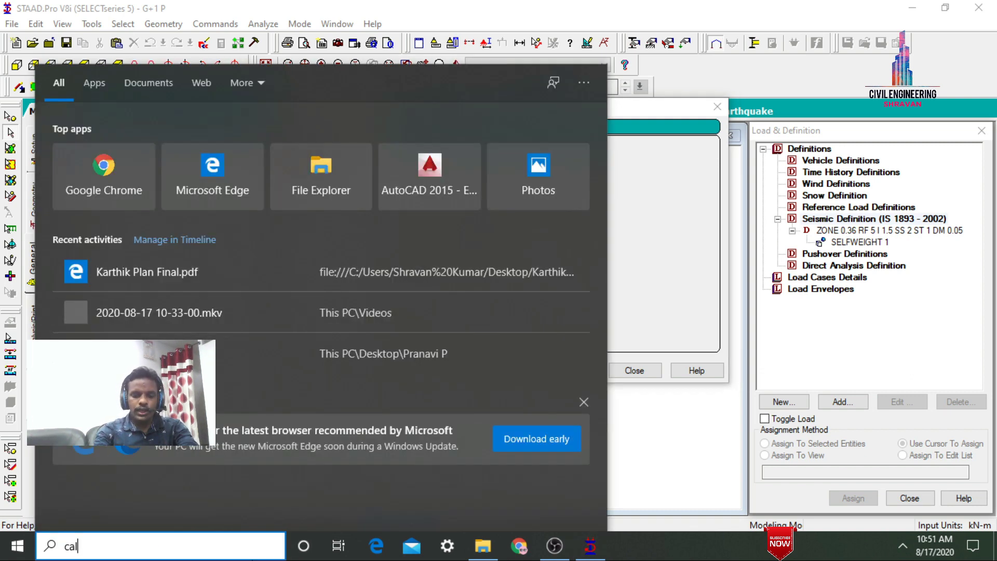
key("Return")
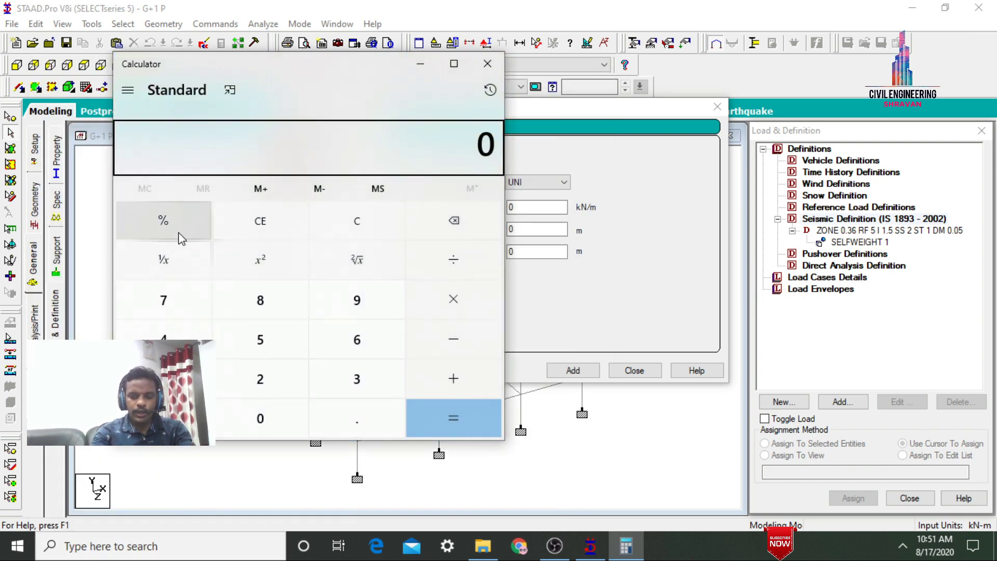
type(".23")
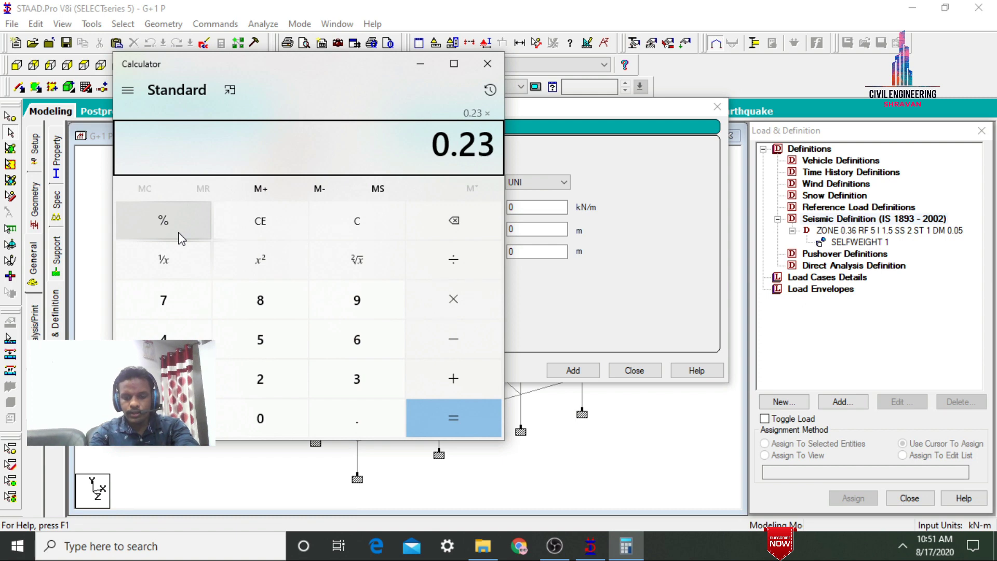
key("BackSpace")
key("BackSpace")
type("3")
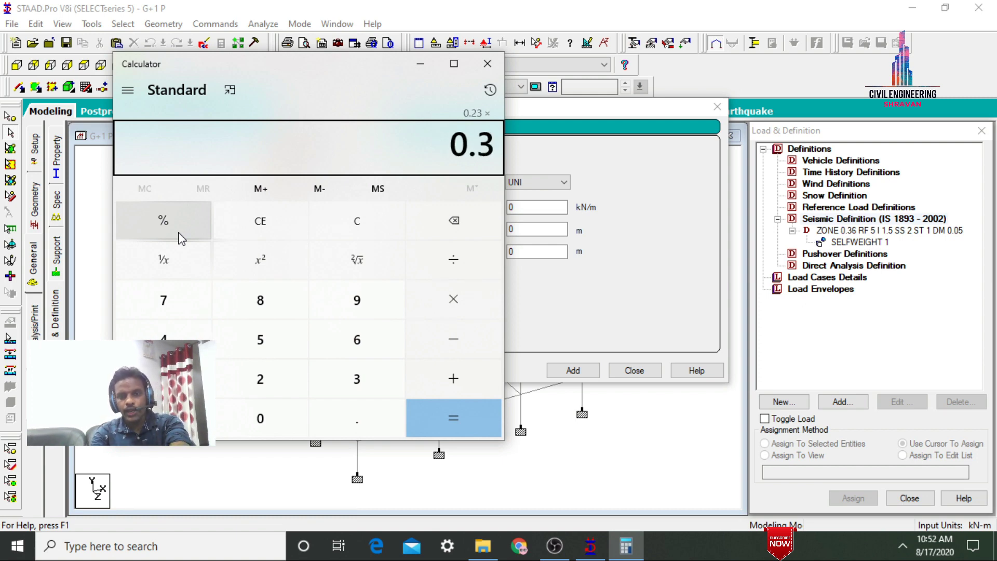
key("asterisk")
type("25")
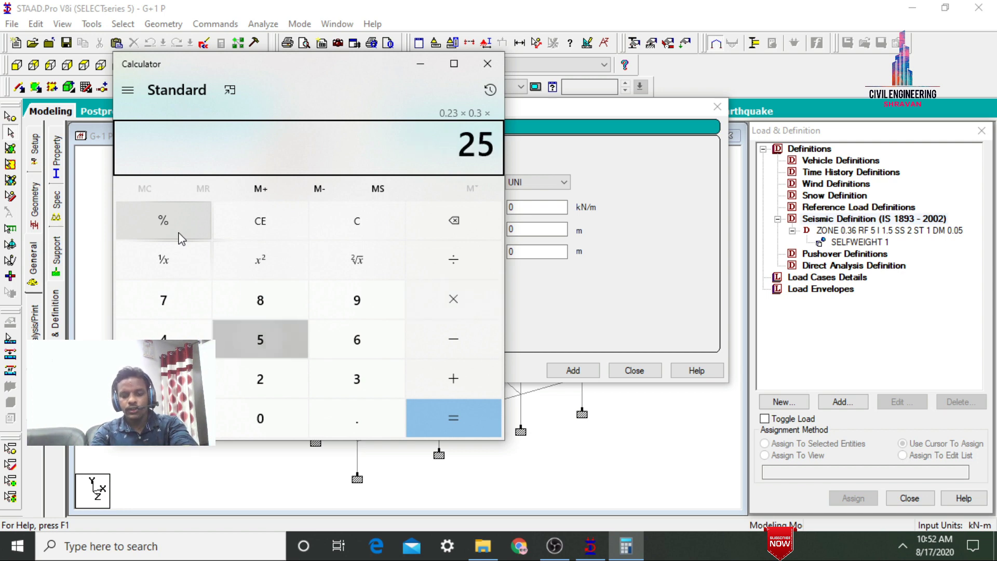
key("Return")
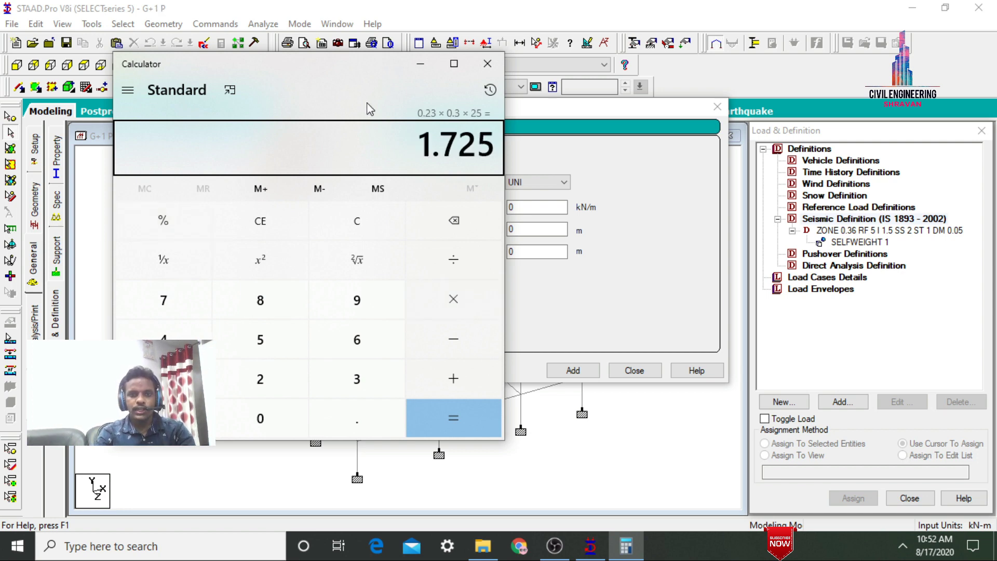
Step: Return to STAAD.Pro and add a UNI member weight of 1.725 kN/m to the seismic definition
left_click(421, 64)
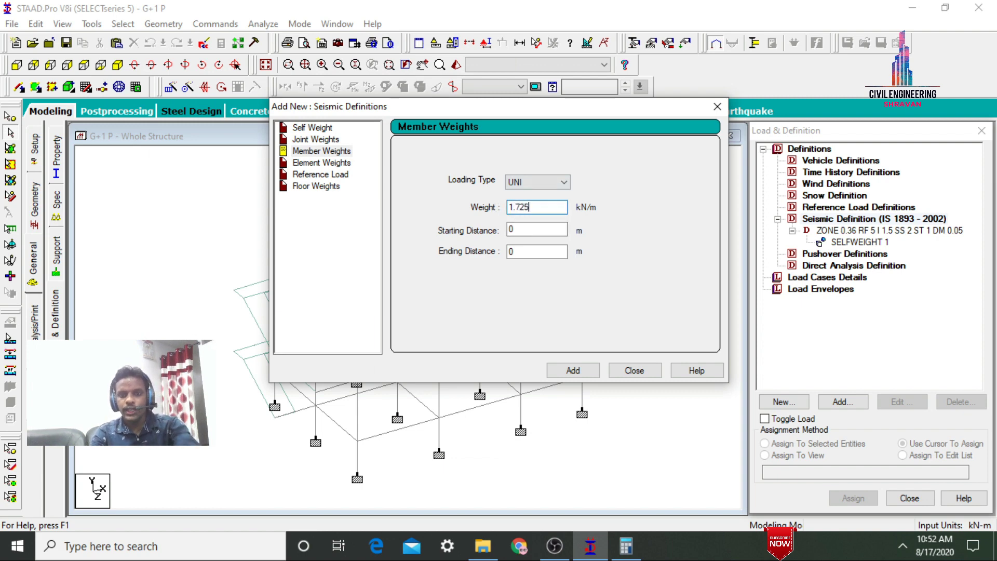
left_click(573, 369)
left_click(631, 370)
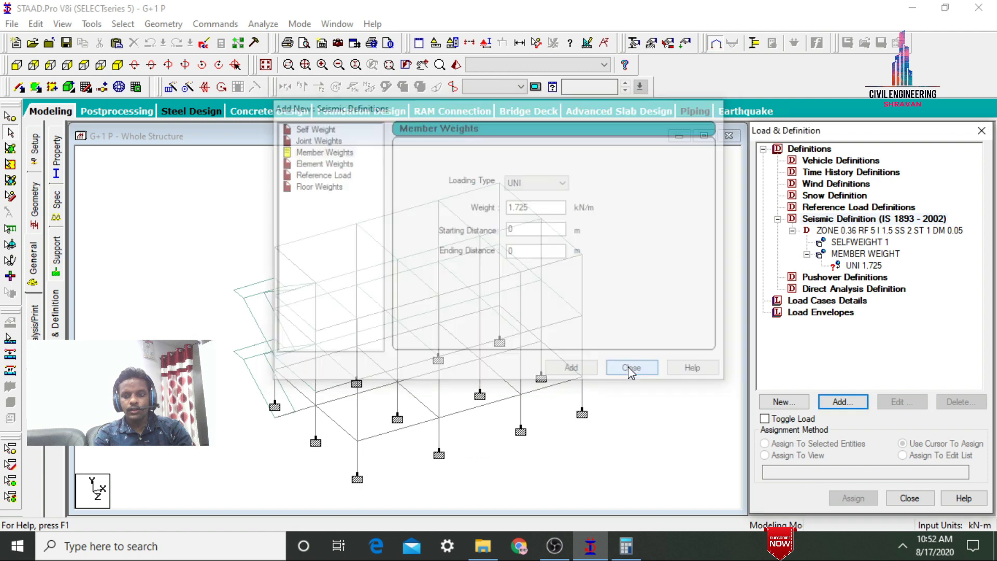
Step: Assign the UNI 1.725 member weight to all beams parallel to X and Z as selected beams
left_click(17, 65)
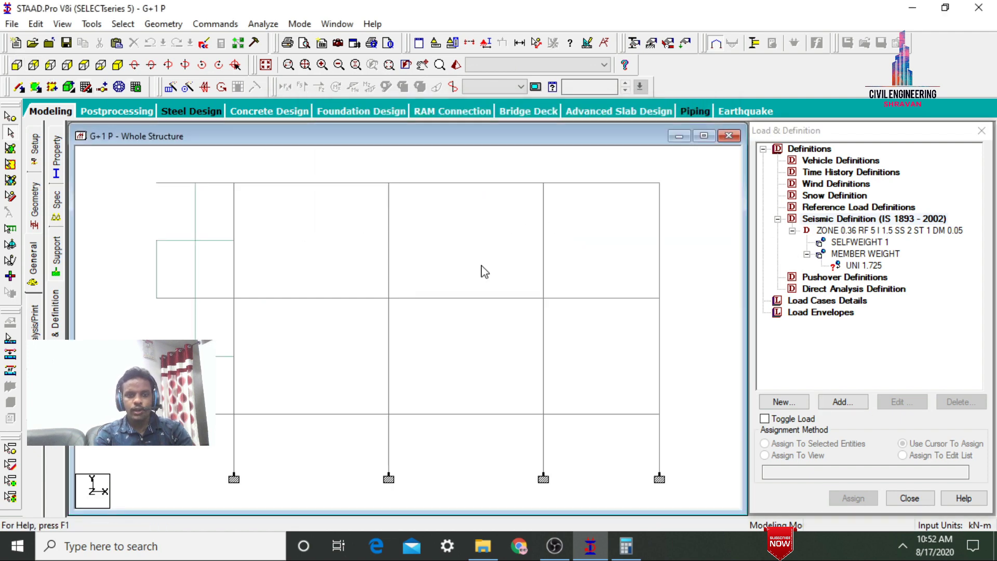
left_click(852, 265)
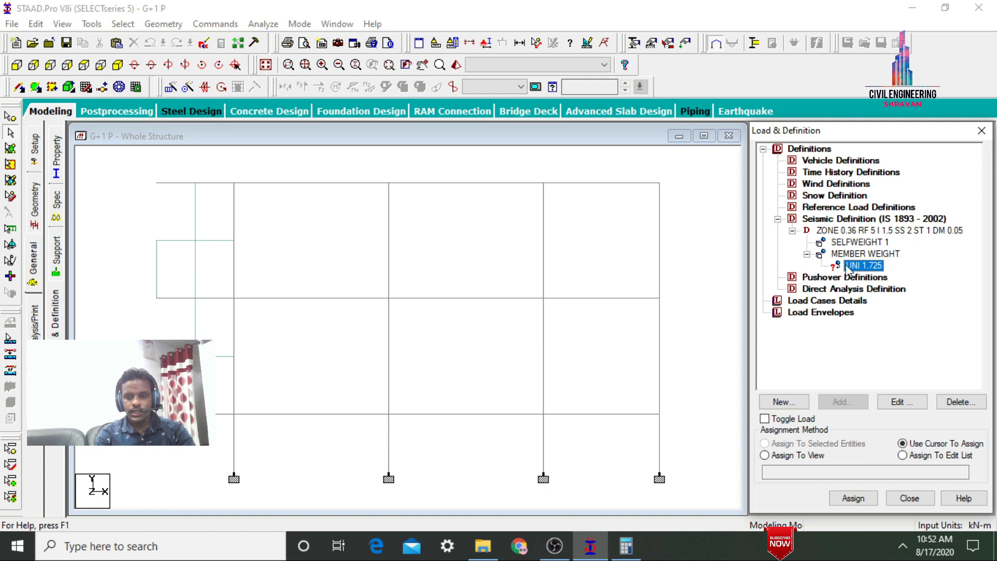
left_click(123, 25)
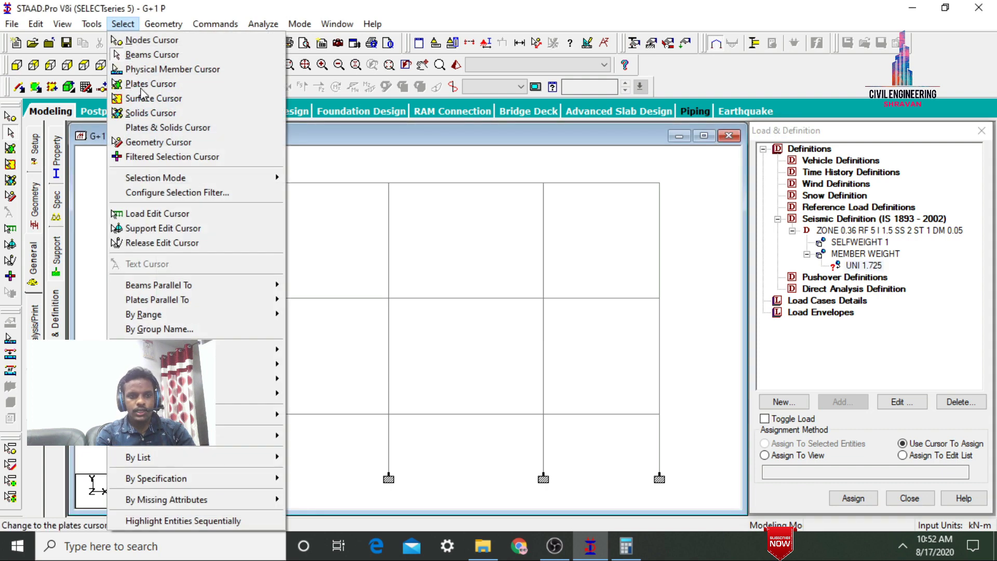
mouse_move(166, 284)
left_click(303, 285)
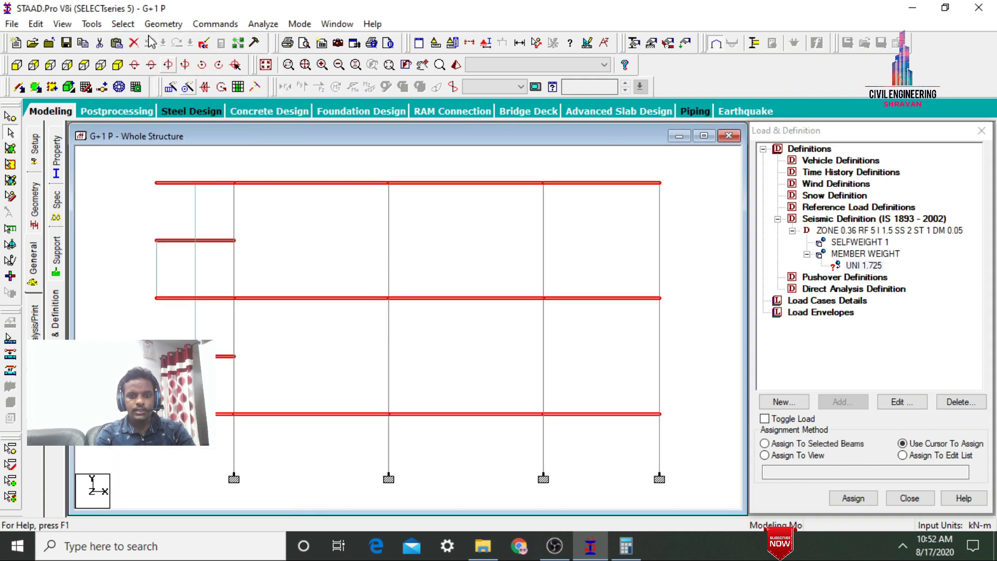
left_click(123, 24)
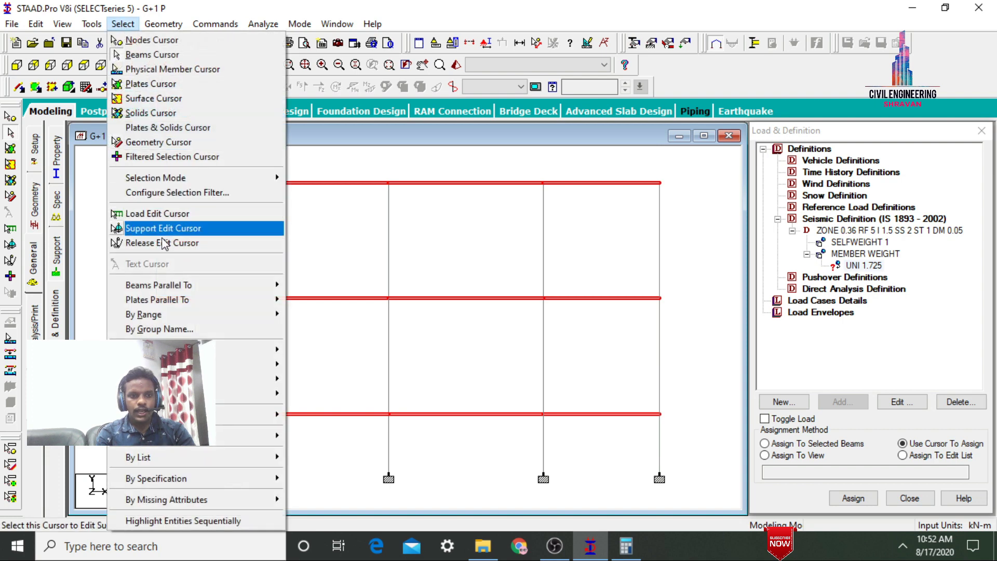
mouse_move(163, 284)
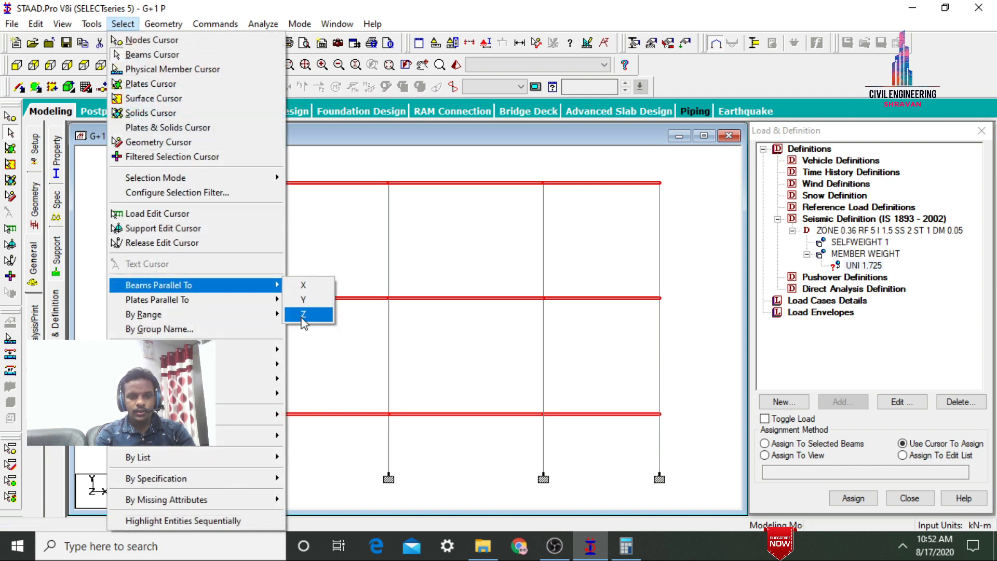
left_click(303, 299)
left_click(118, 64)
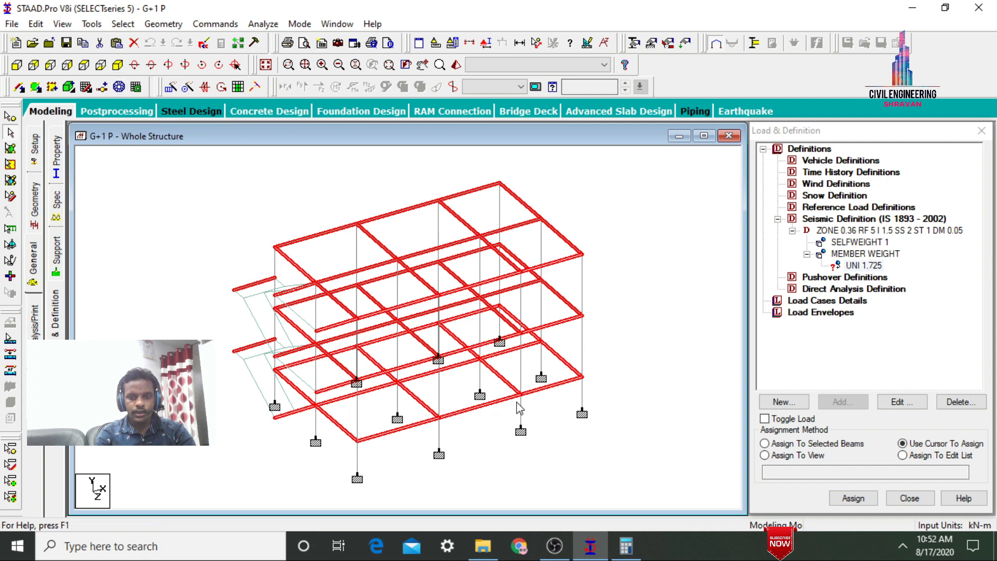
left_click(764, 444)
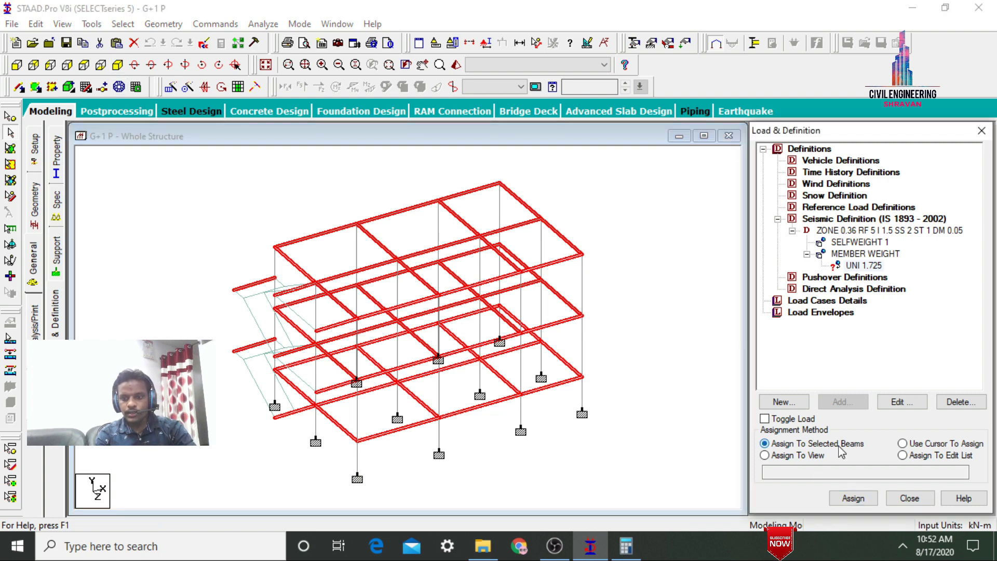
left_click(856, 500)
key("Return")
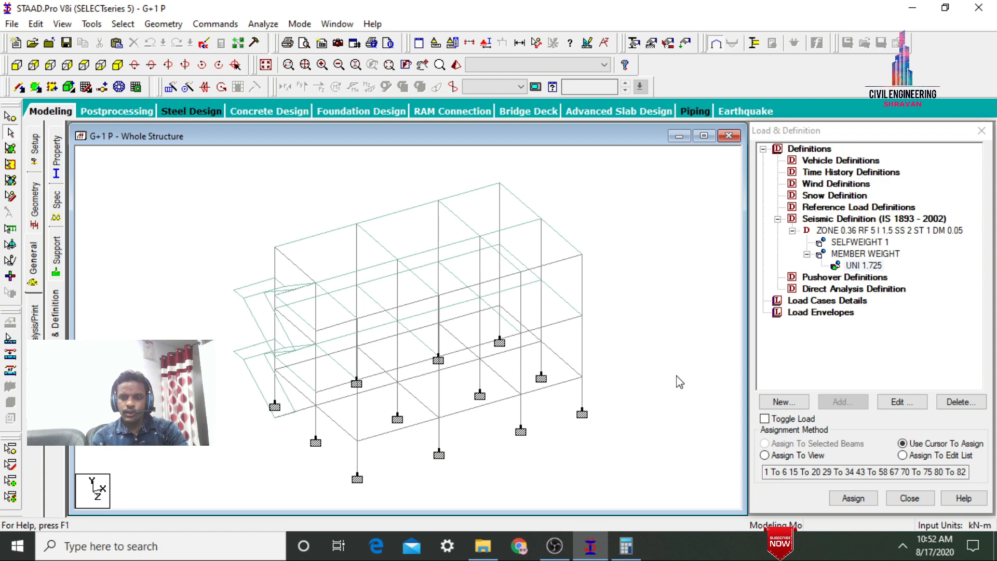
Step: Add primary load case 1 with the Seismic loading type and the title EQ X
left_click(793, 301)
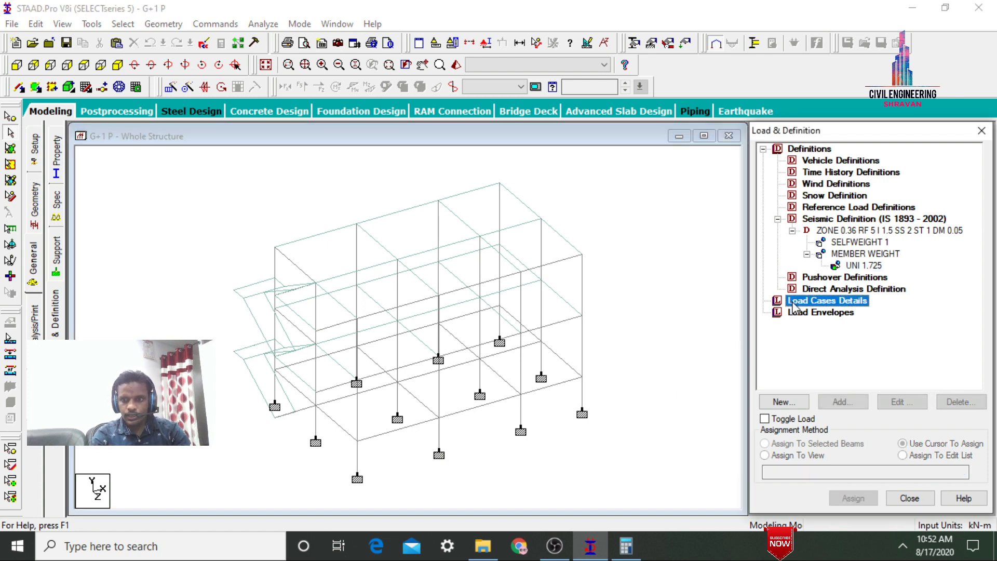
left_click(843, 402)
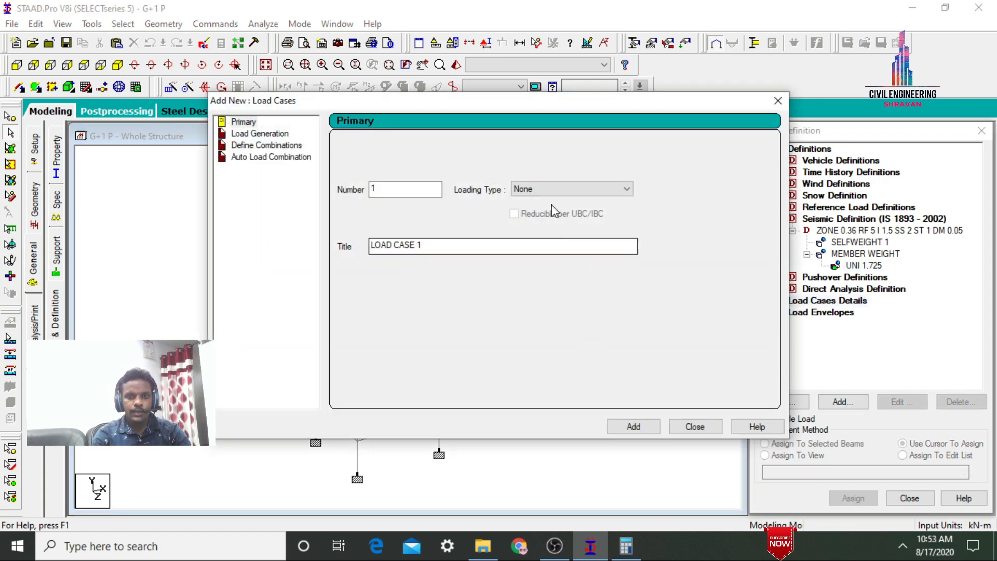
left_click(551, 189)
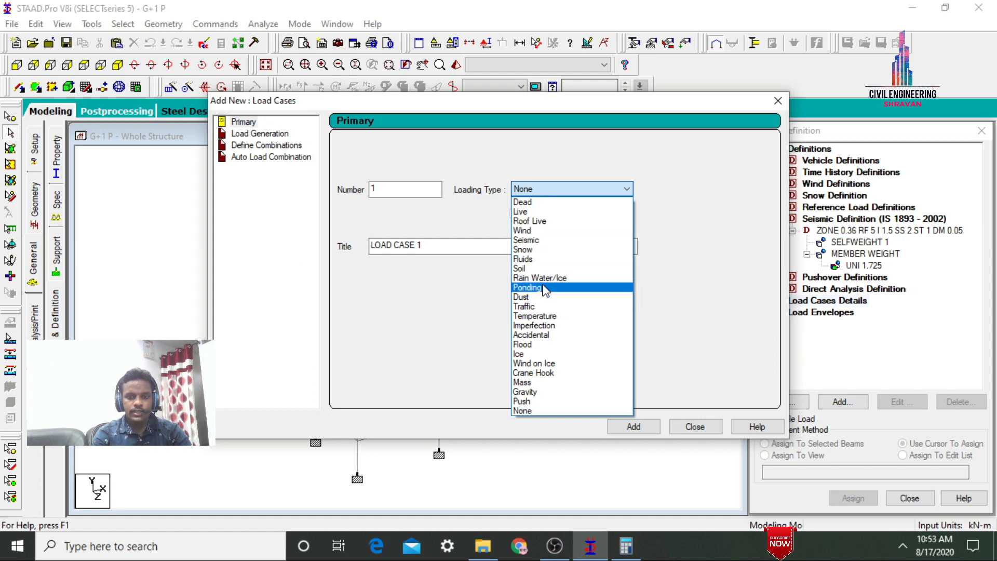
left_click(526, 240)
left_click_drag(429, 245, 362, 254)
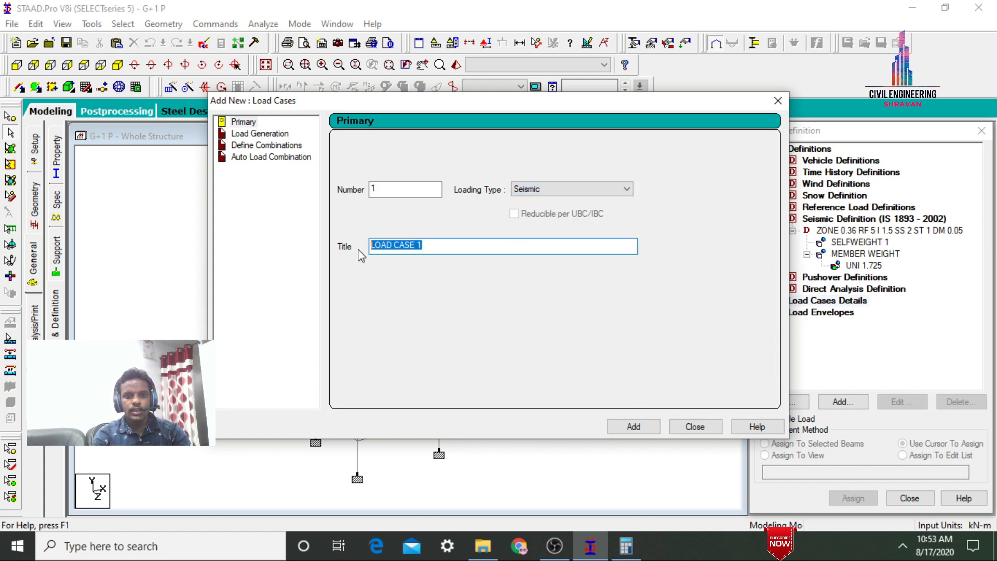
type("EQ")
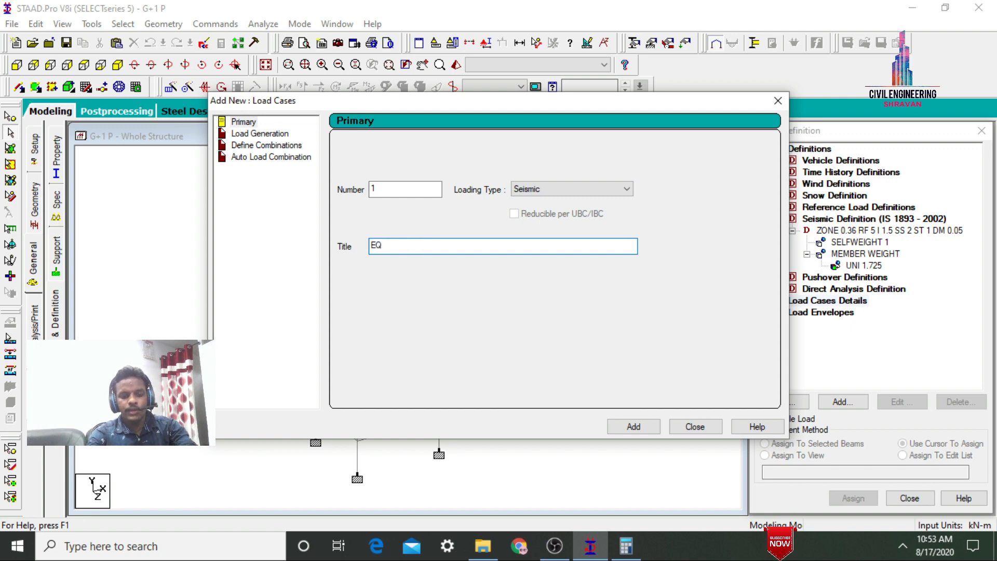
type(" X")
key("Return")
Step: Add primary load case 2 with the Seismic loading type and the title EQ Z
key("ctrl+a")
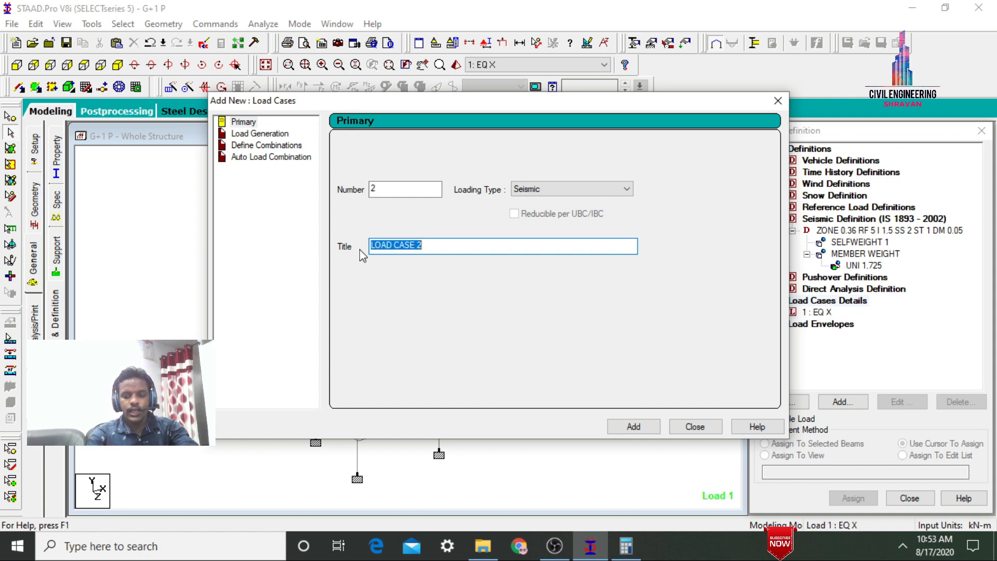
key("BackSpace")
type("EQ ")
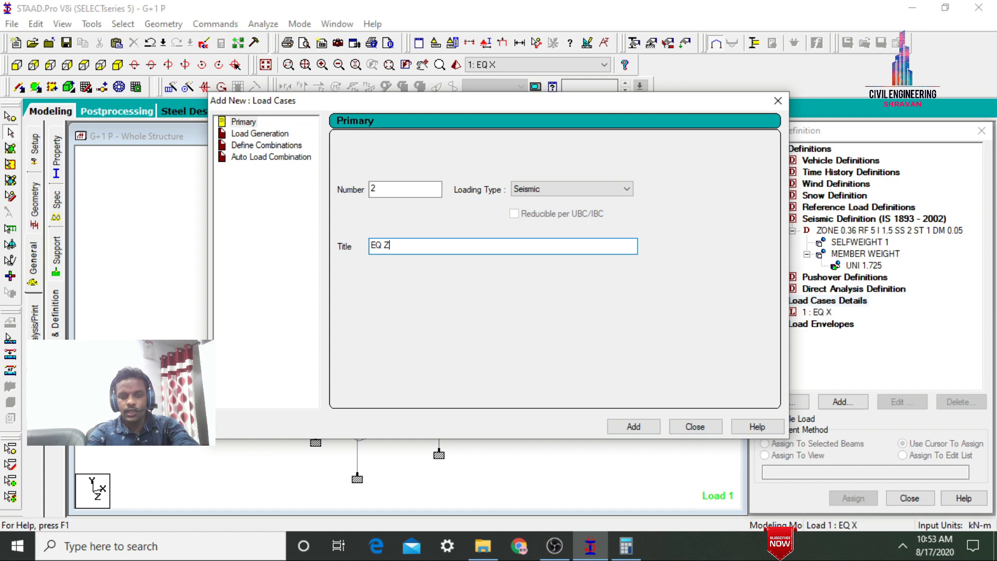
type("Z")
key("Return")
Step: Add primary load case 3 with the Dead loading type and the title DL
left_click(546, 194)
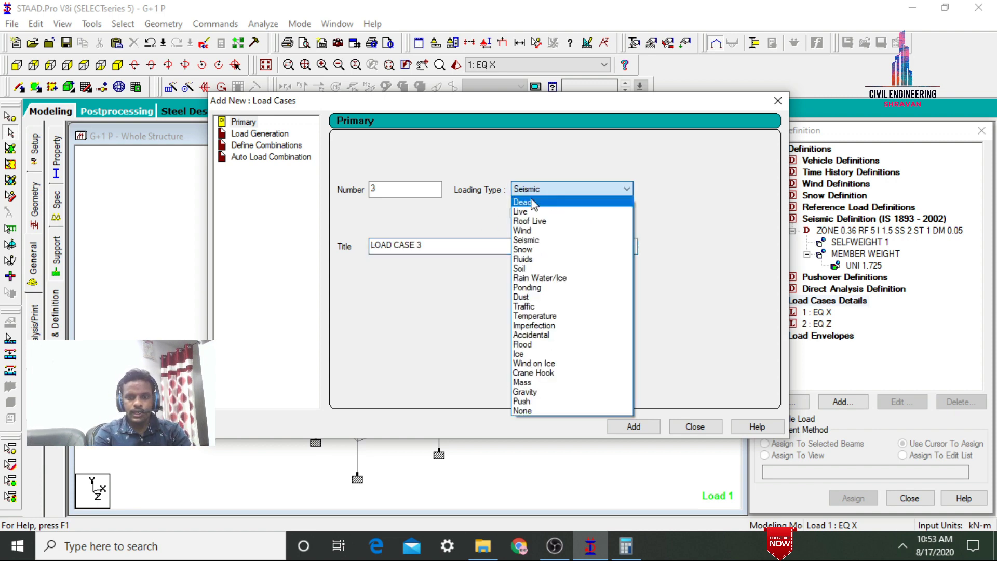
left_click(533, 203)
left_click_drag(447, 245, 309, 260)
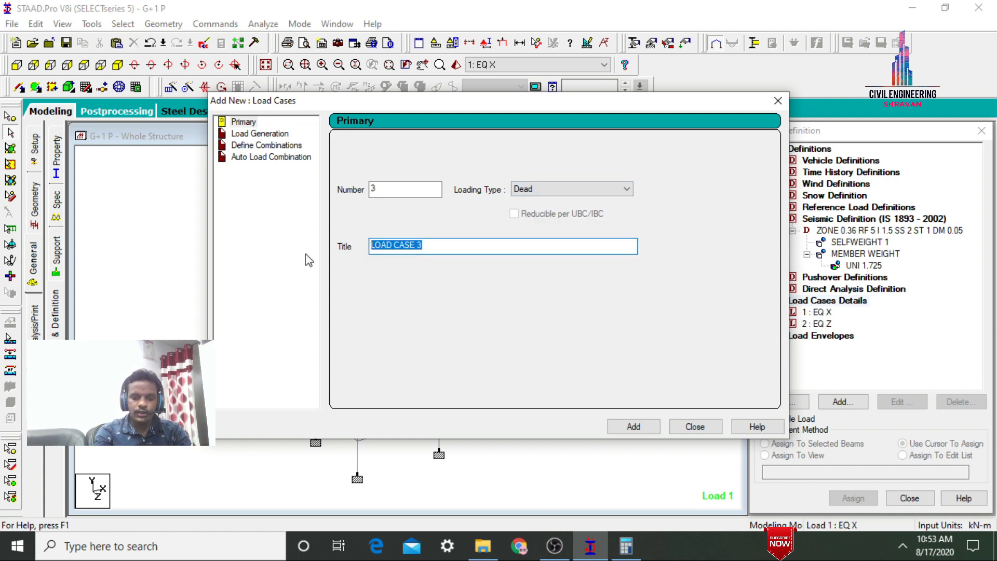
type("DL")
key("Return")
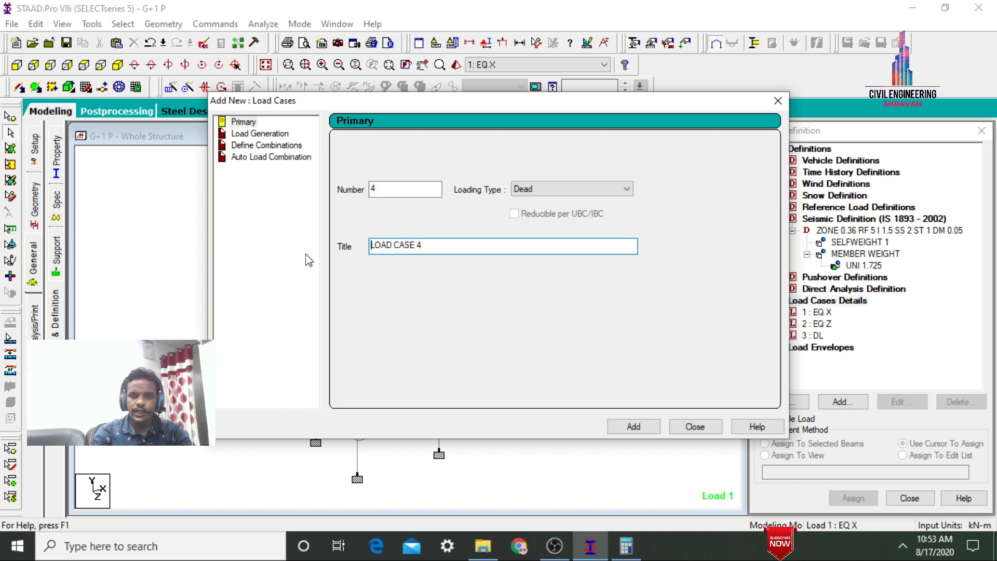
Step: Add primary load case 4 with the Live loading type and the title LL, and finish adding load cases
left_click(575, 188)
left_click(537, 219)
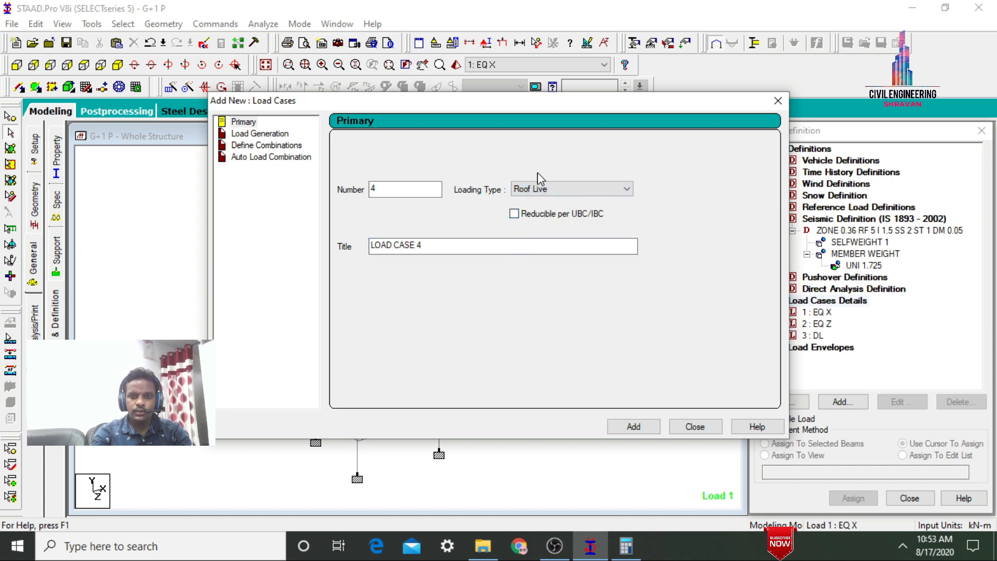
left_click(540, 188)
left_click(537, 210)
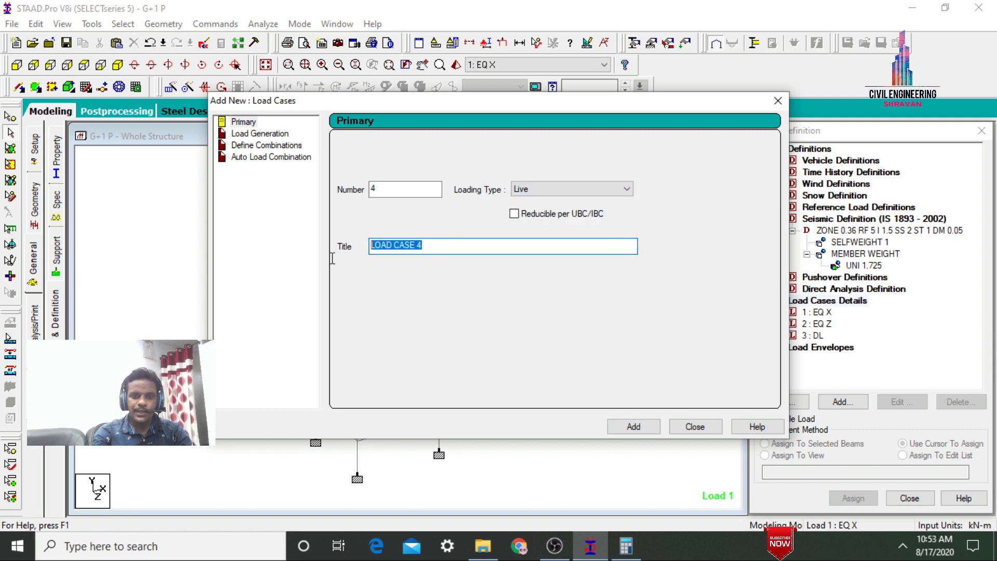
type("LL")
key("Return")
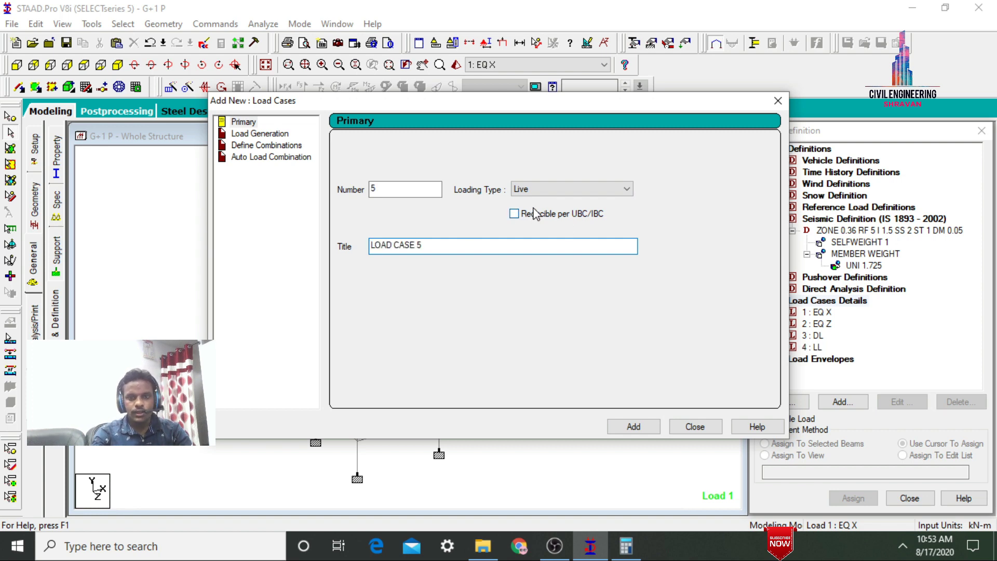
left_click(694, 426)
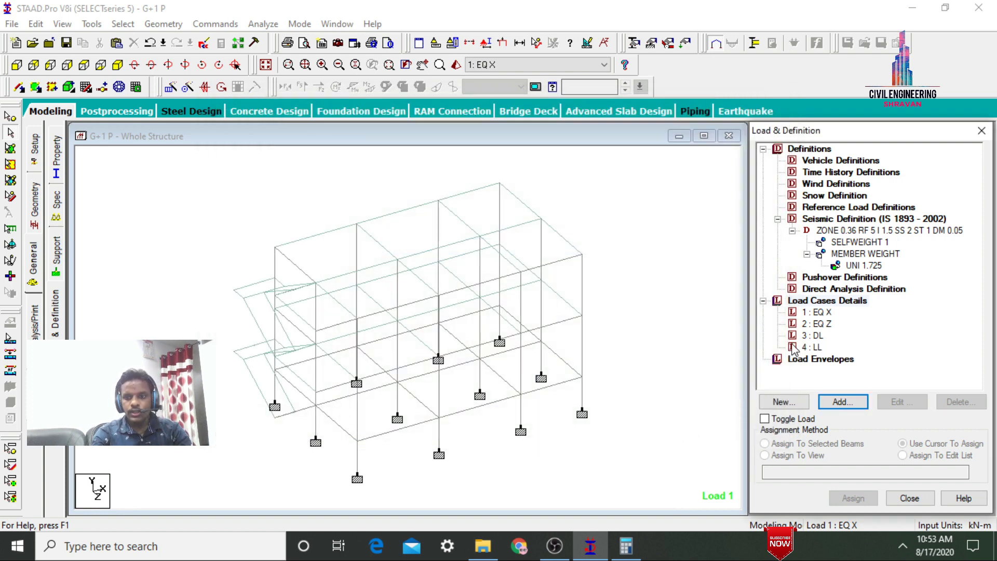
Step: Add a seismic load in the X direction with a factor of 1 to the EQ X load case
left_click(824, 312)
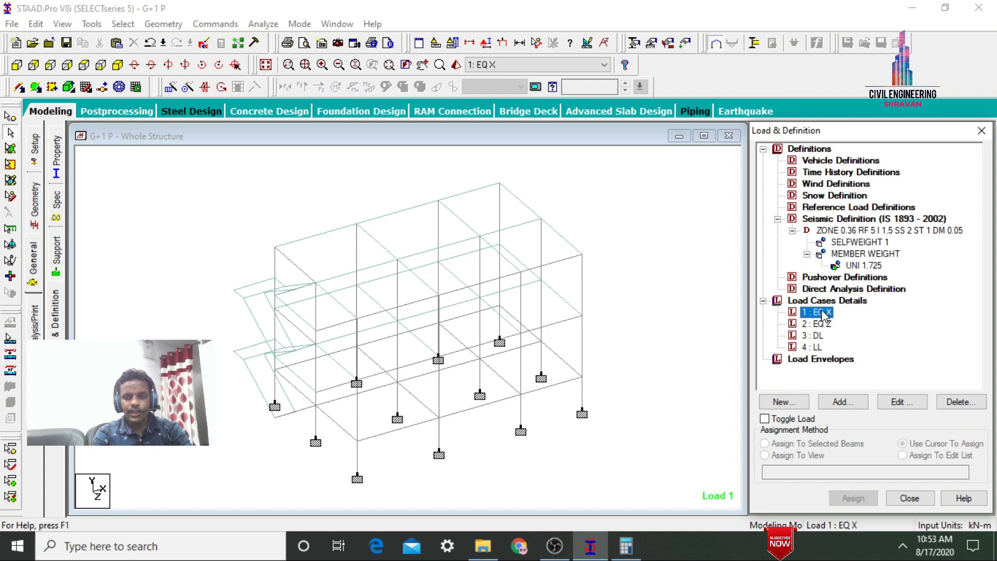
left_click(833, 400)
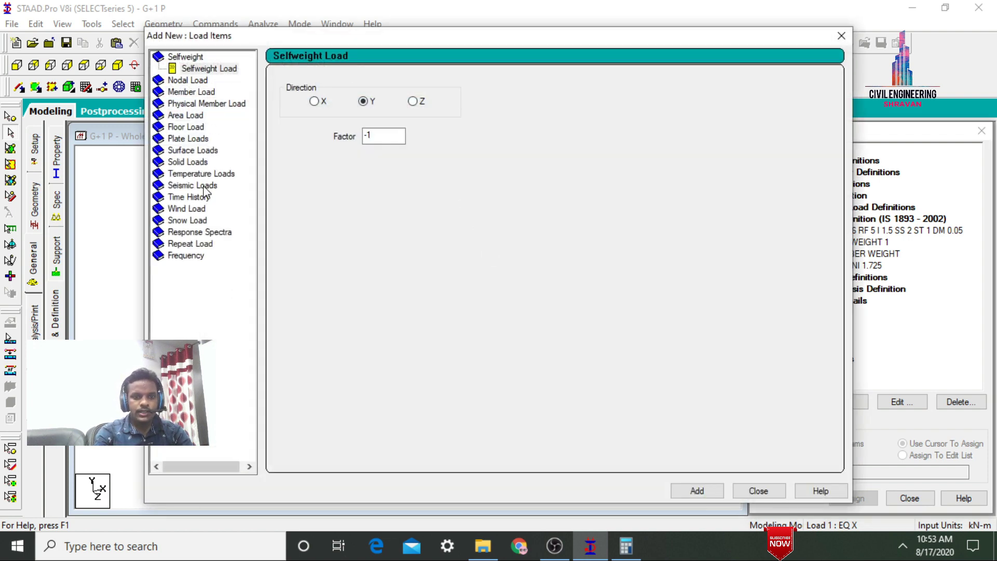
left_click(204, 188)
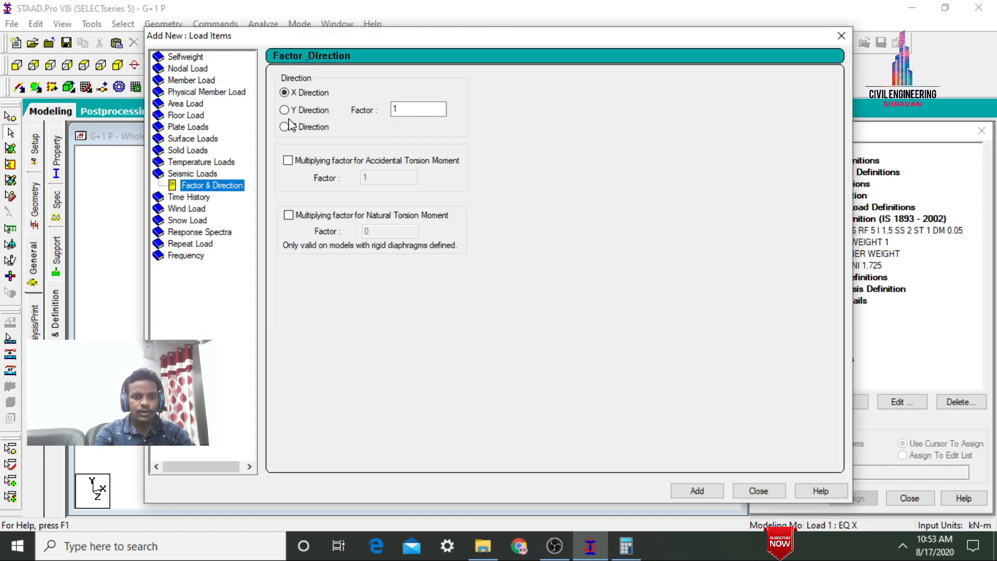
left_click(406, 108)
left_click(758, 491)
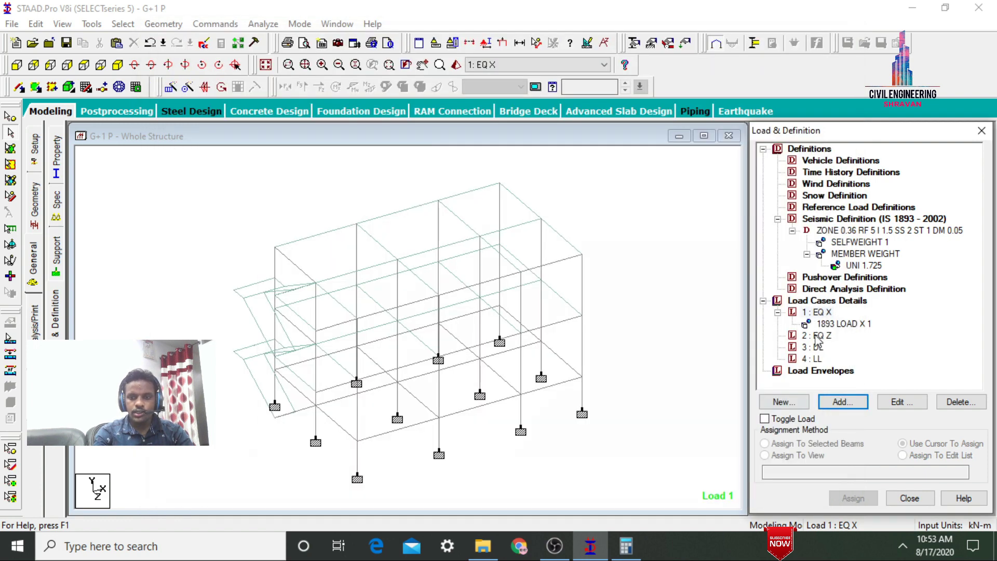
Step: Add a seismic load in the Z direction with a factor of 1 to the EQ Z load case
left_click(816, 336)
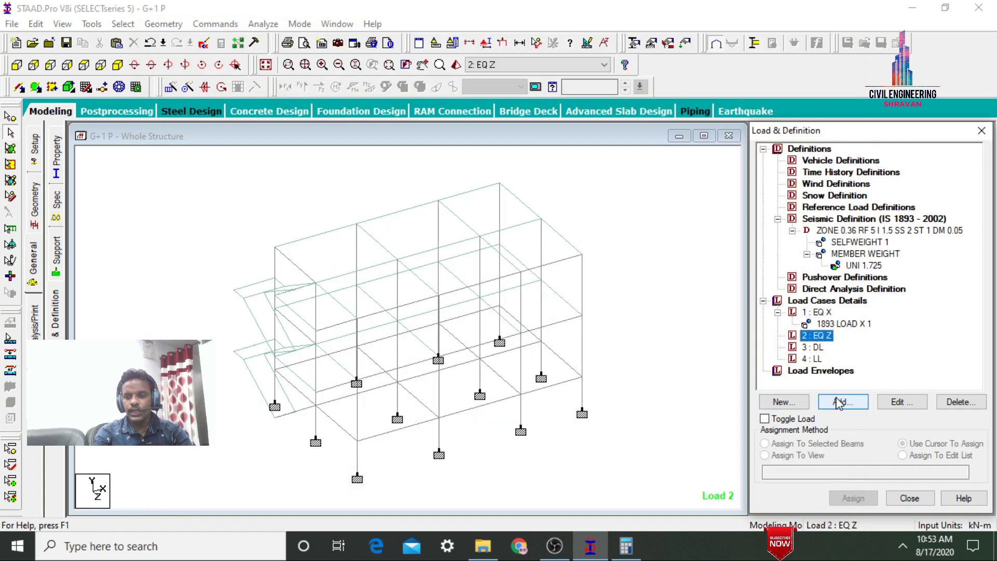
left_click(839, 402)
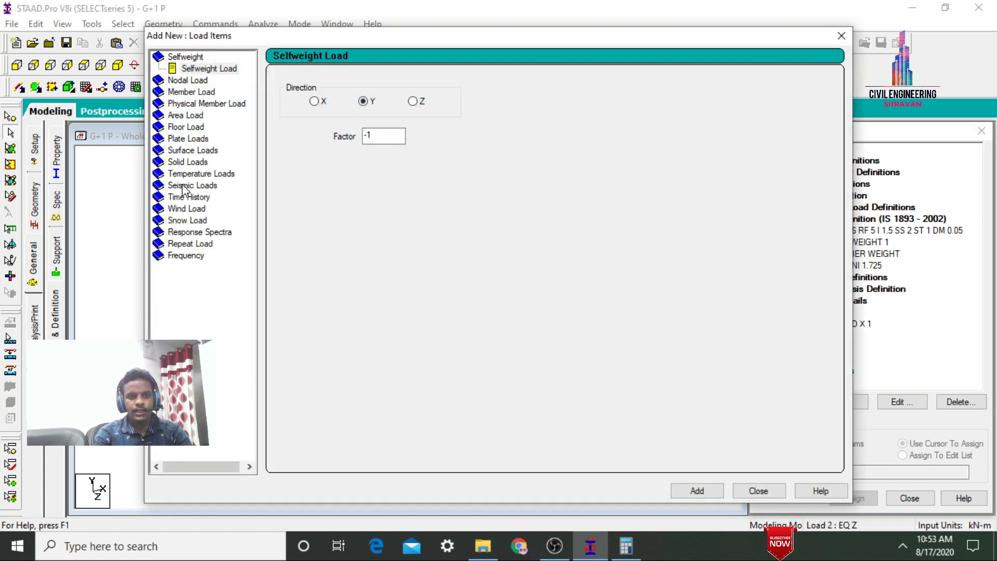
left_click(187, 186)
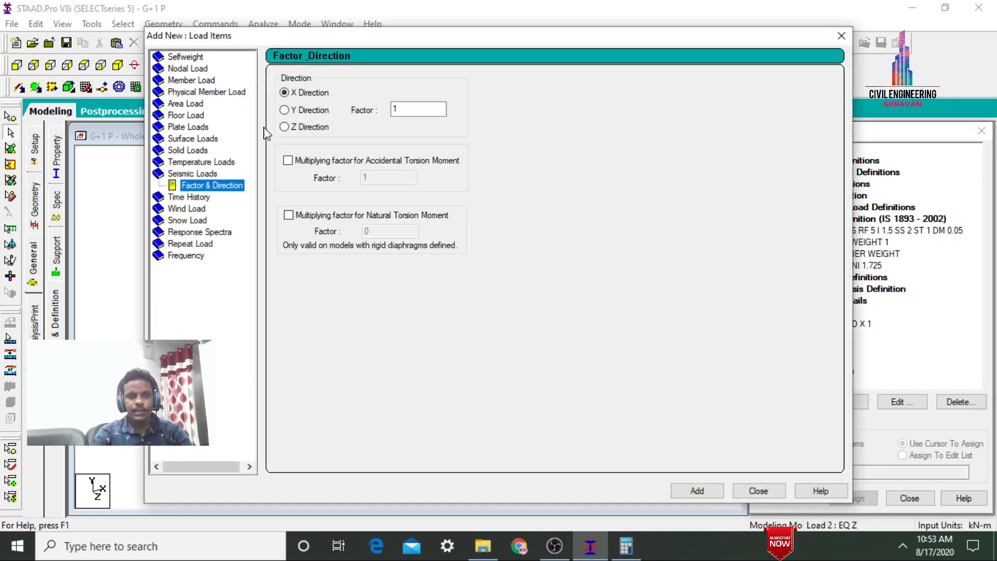
left_click(284, 127)
left_click(420, 109)
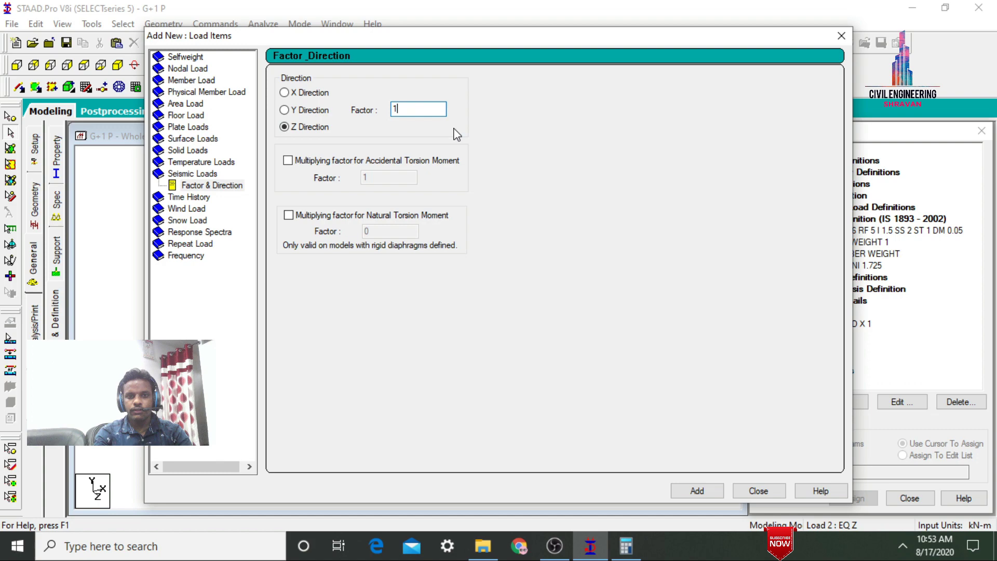
left_click(697, 491)
left_click(758, 491)
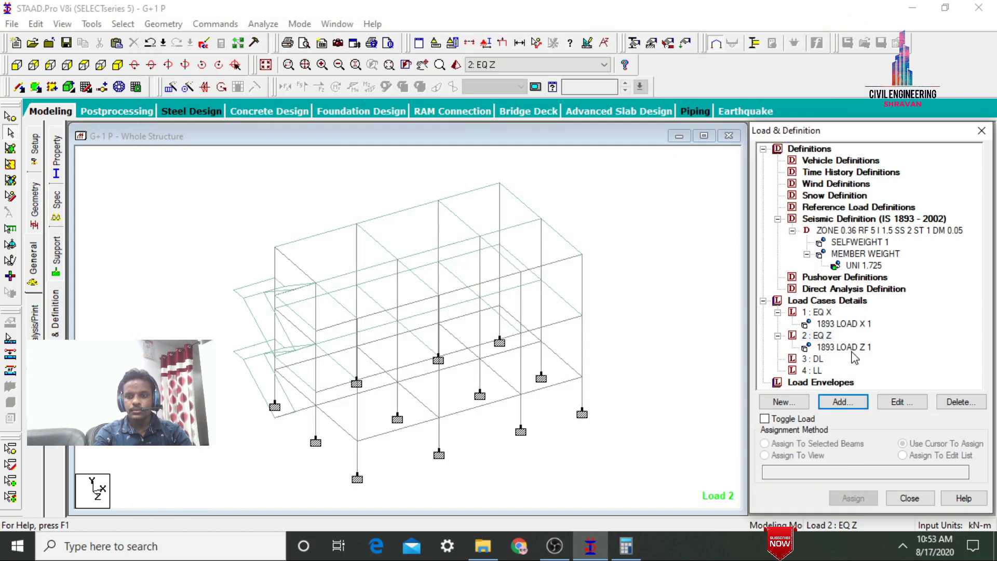
Step: Add a selfweight load in the Y direction with a factor of -1 to the DL load case
left_click(817, 362)
left_click(842, 402)
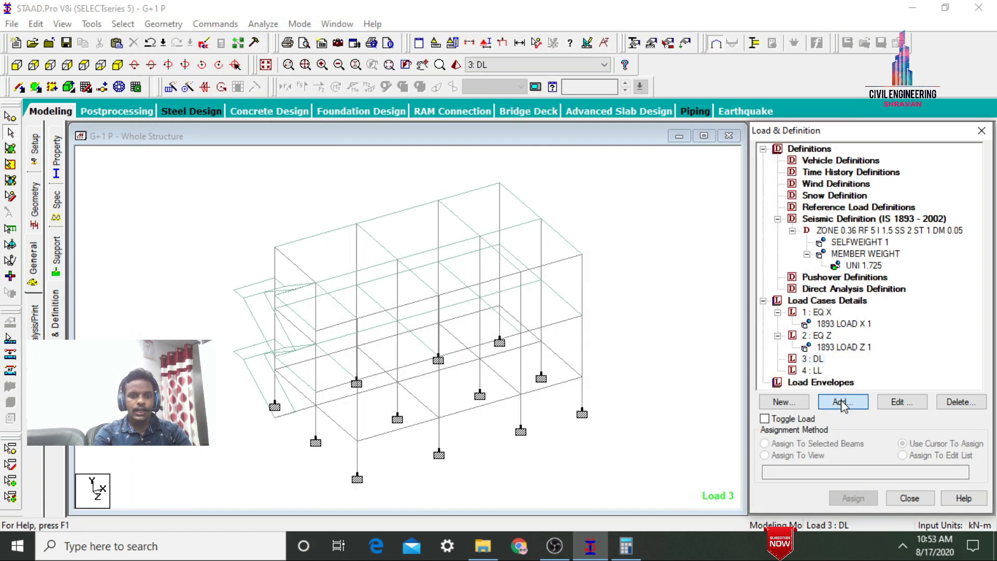
left_click(202, 69)
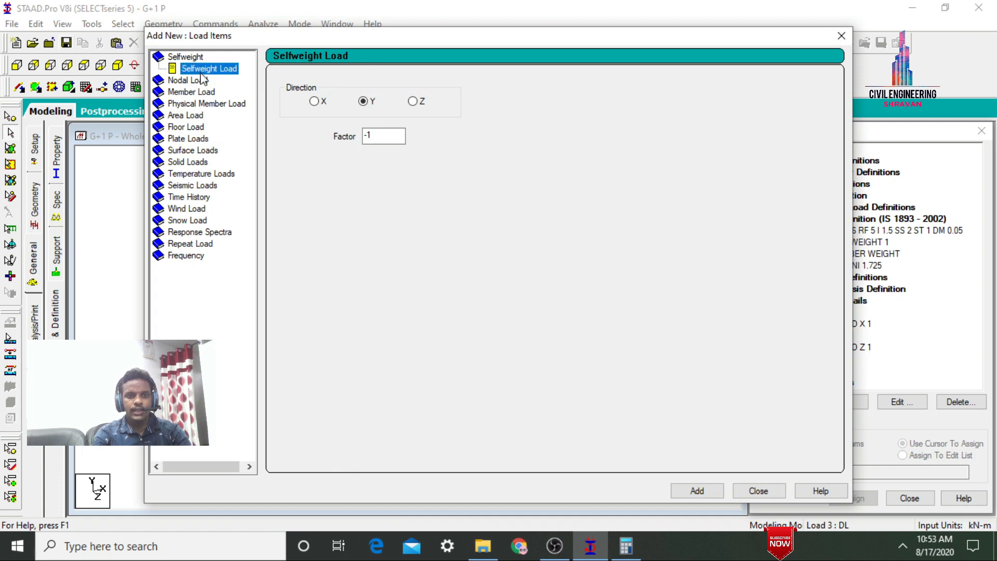
left_click(382, 136)
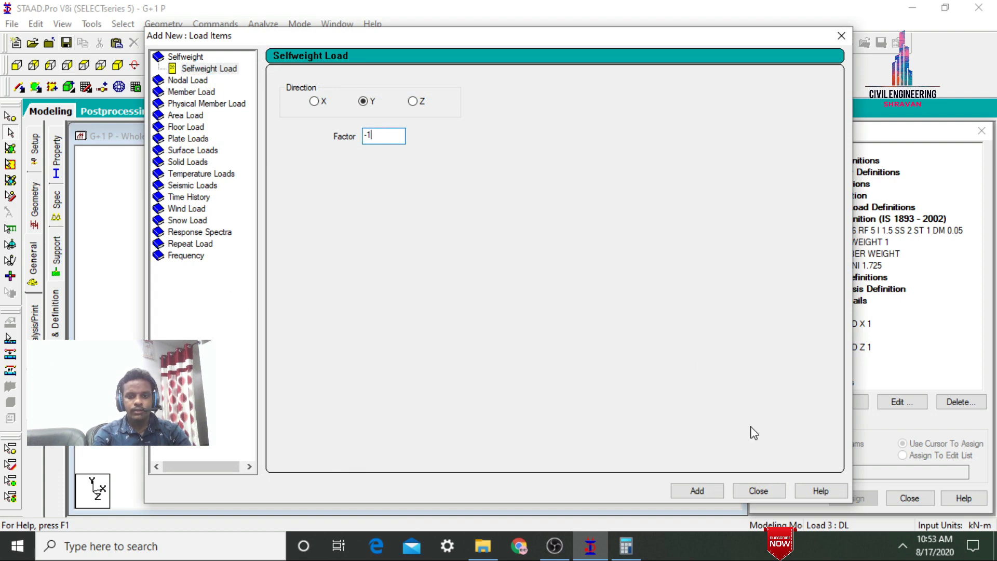
left_click(697, 490)
left_click(758, 491)
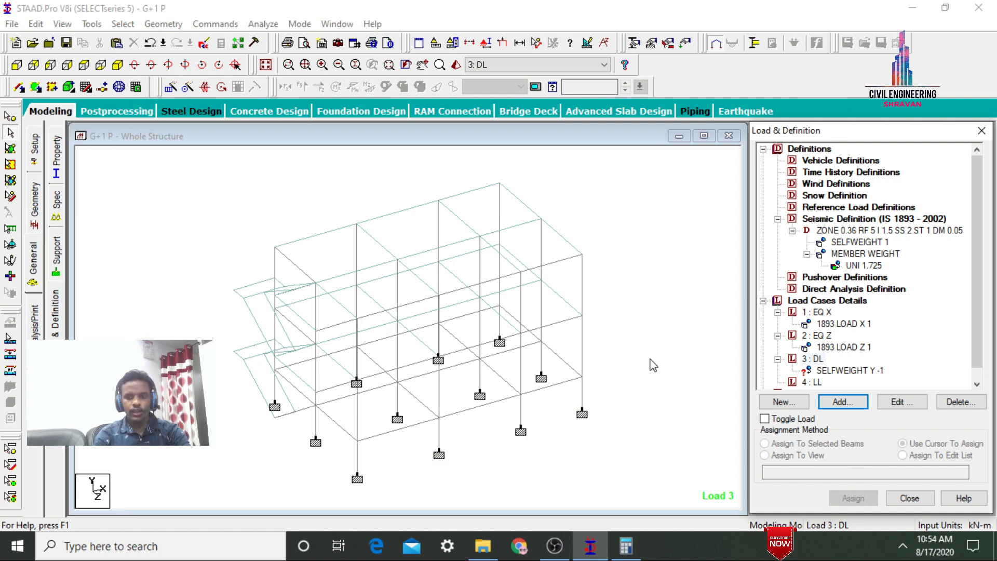
left_click(592, 230)
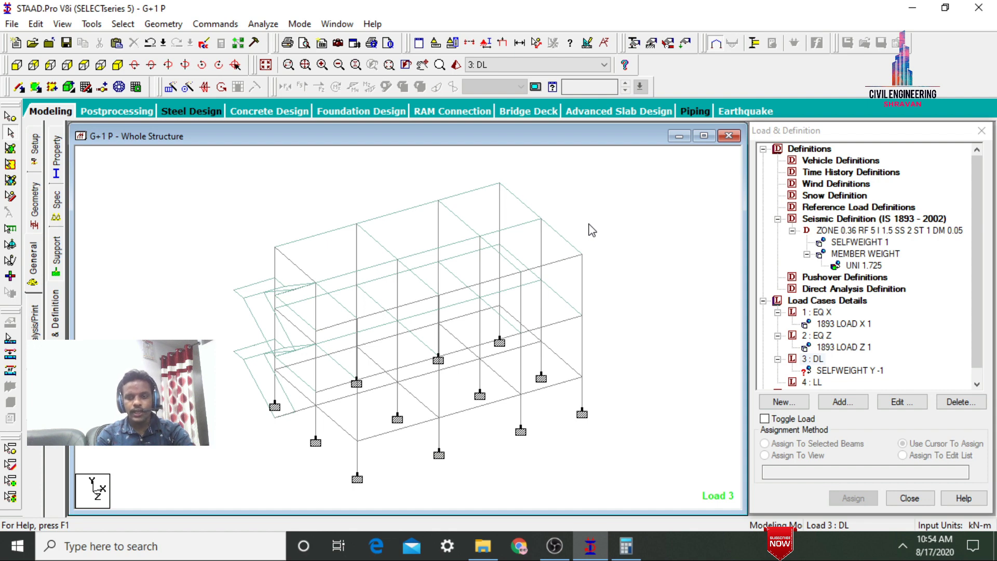
Step: Switch to Calculator to compute the wall load as 0.23 × 3 × 19, and return to STAAD.Pro and let the auto-save proceed
left_click(626, 545)
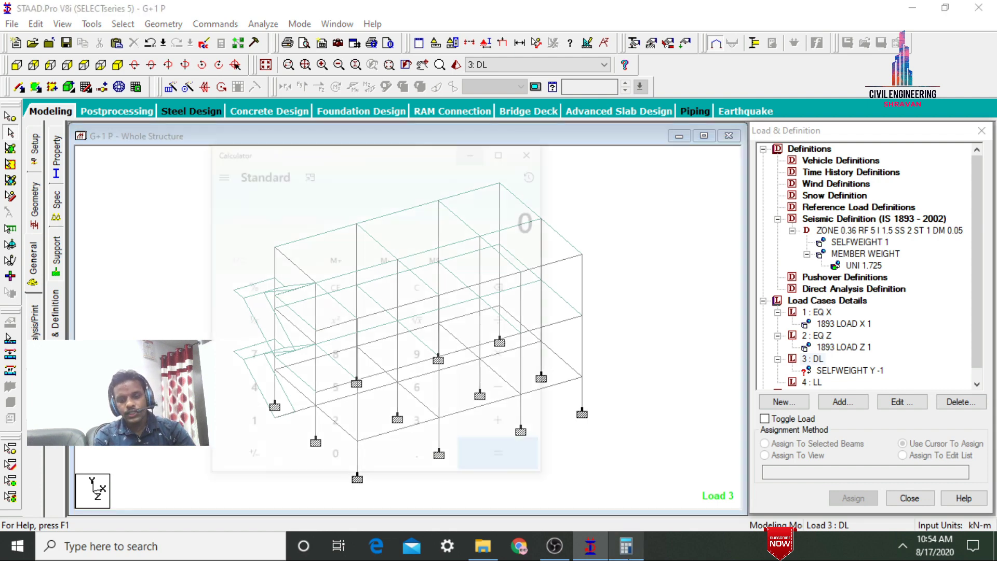
type(".23")
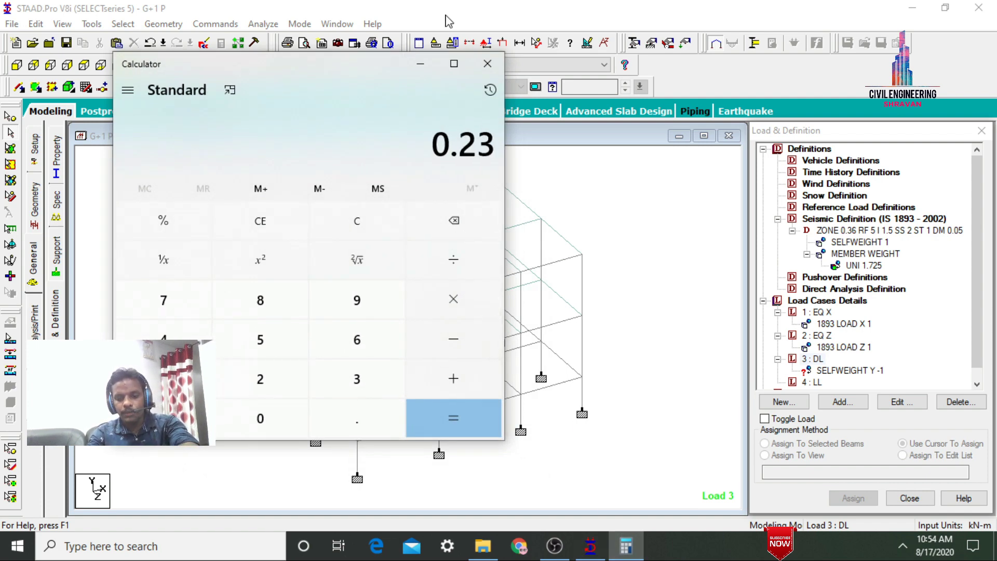
type("*")
type("3")
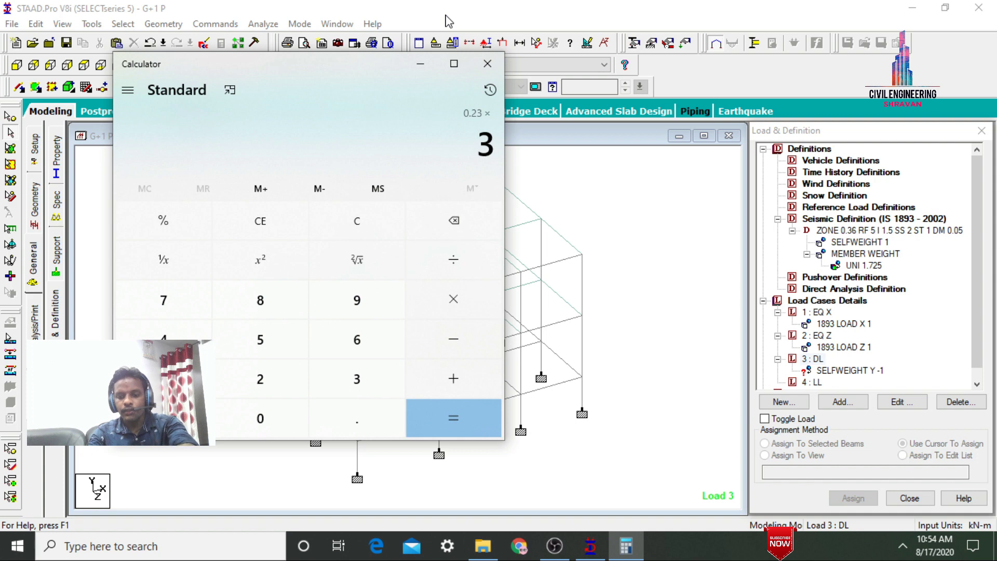
key("Return")
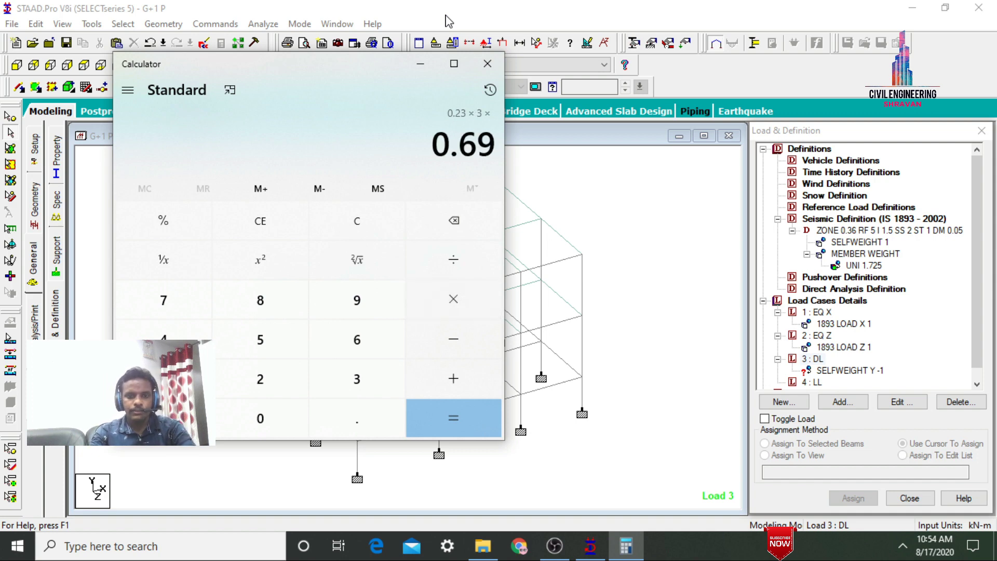
type("19")
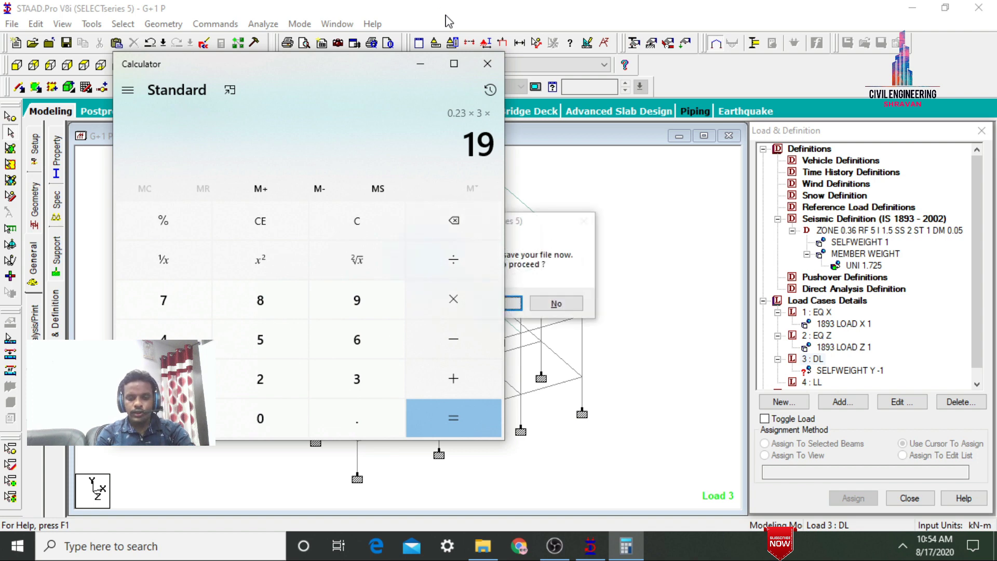
key("Return")
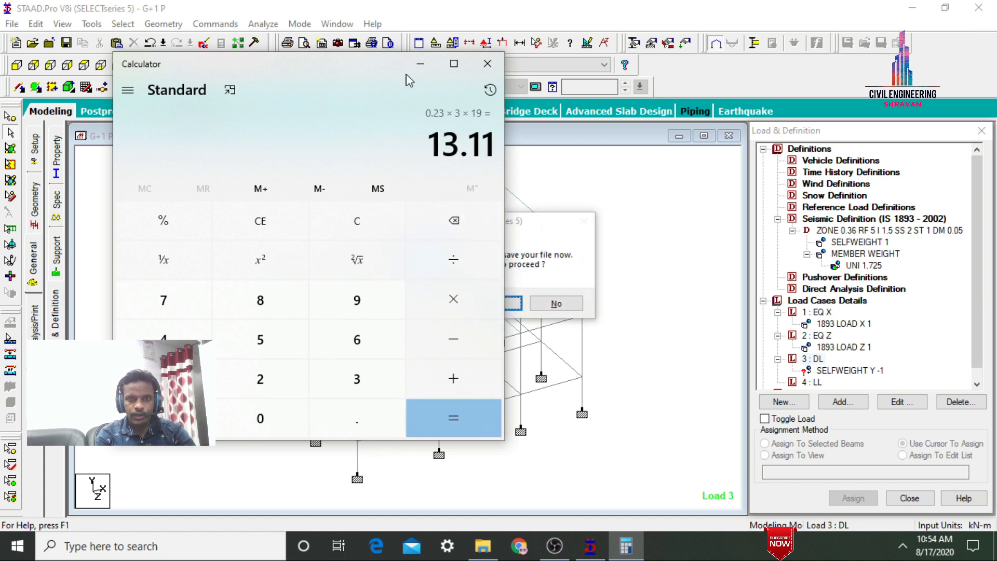
left_click(420, 64)
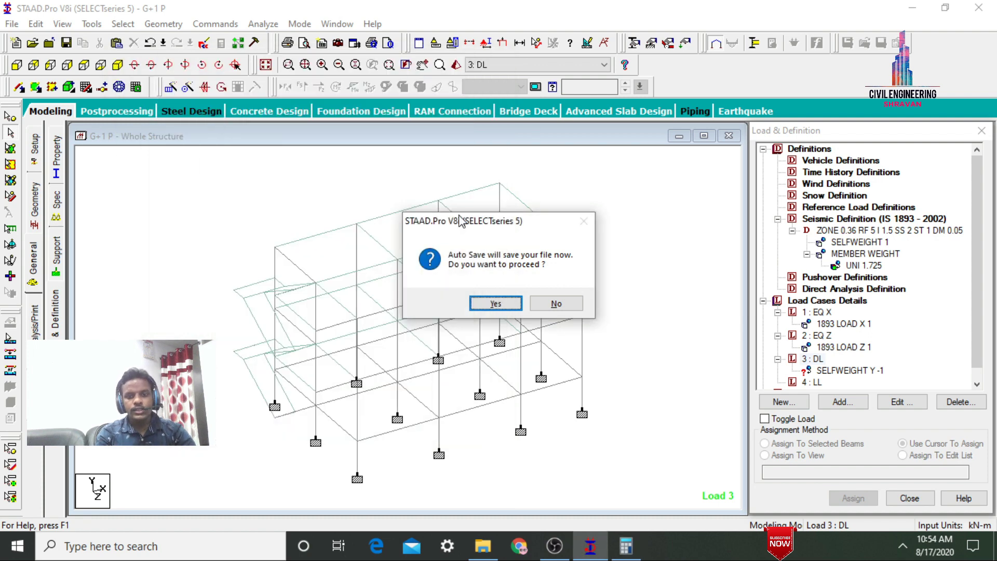
left_click(471, 304)
left_click(409, 291)
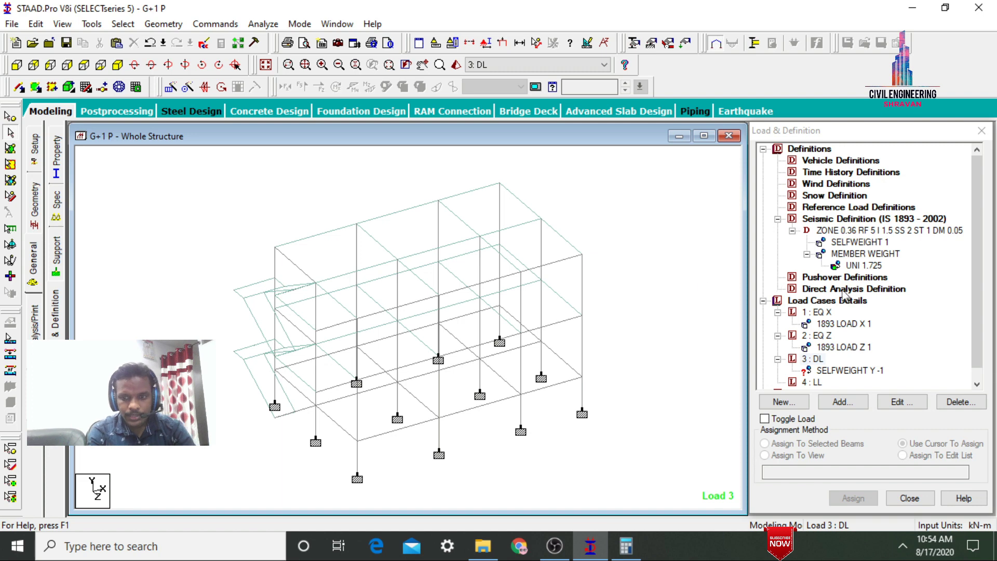
Step: Add a uniform force member load of -13.11 kN/m in the GY direction to the DL load case
left_click(814, 359)
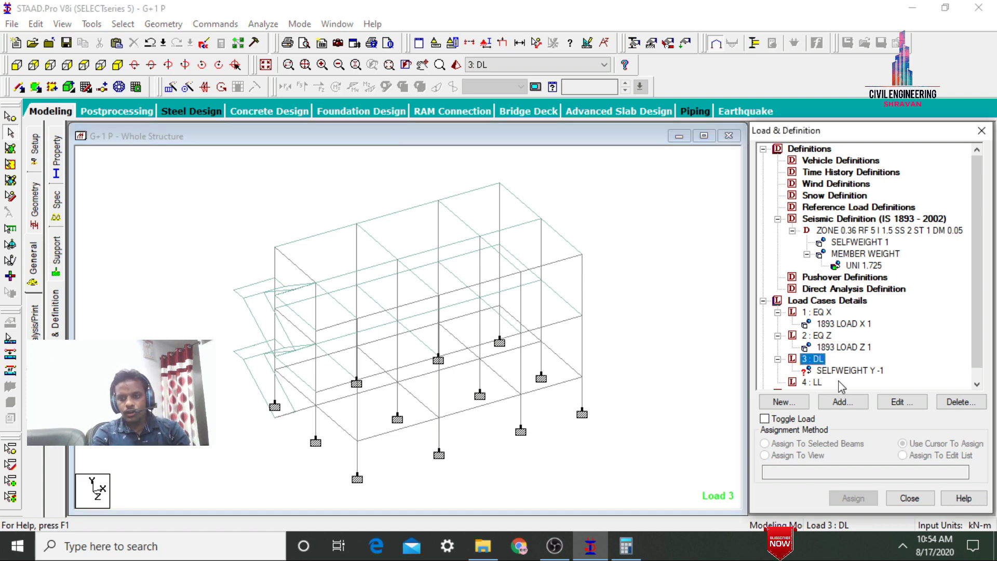
left_click(842, 401)
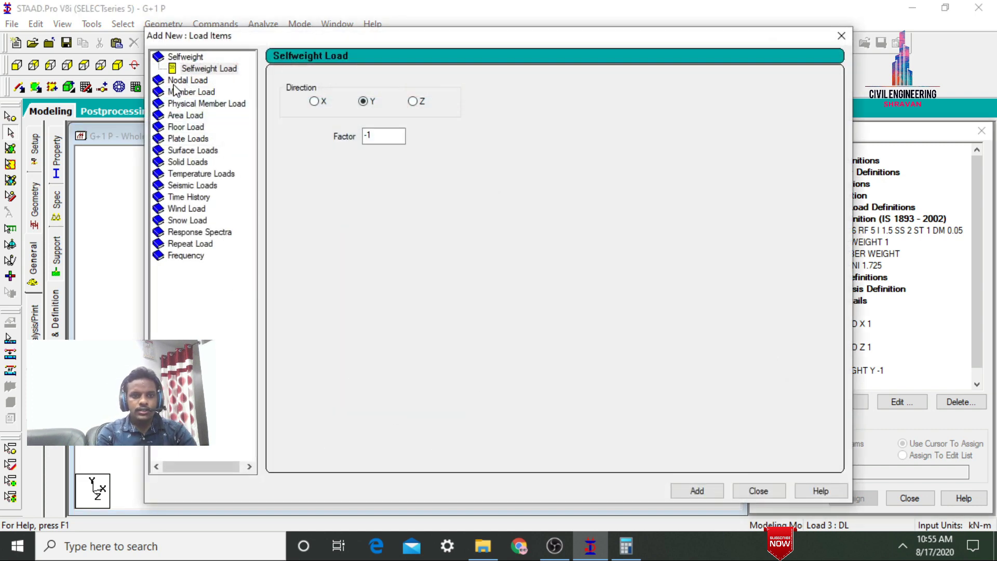
left_click(179, 94)
double_click(418, 118)
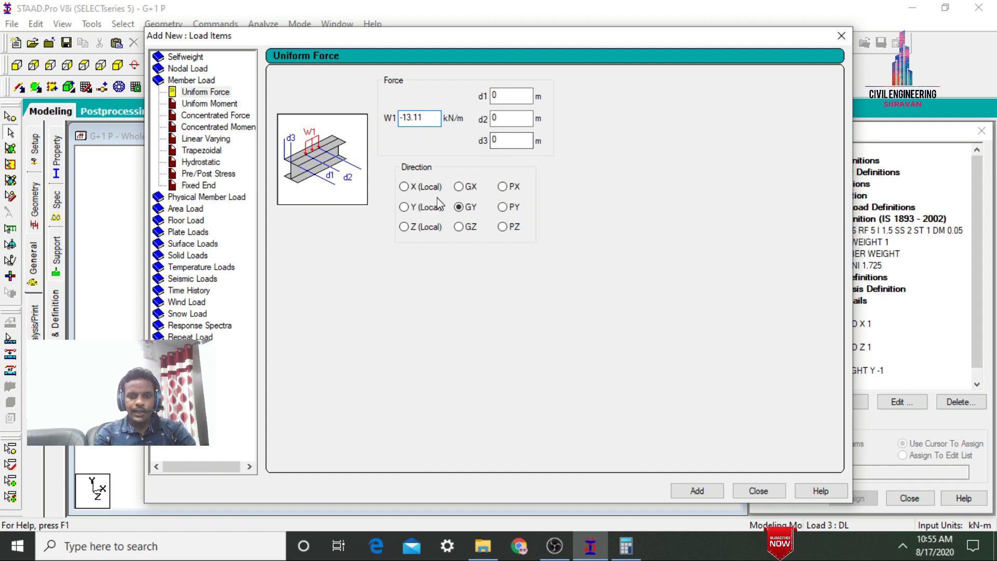
left_click(697, 491)
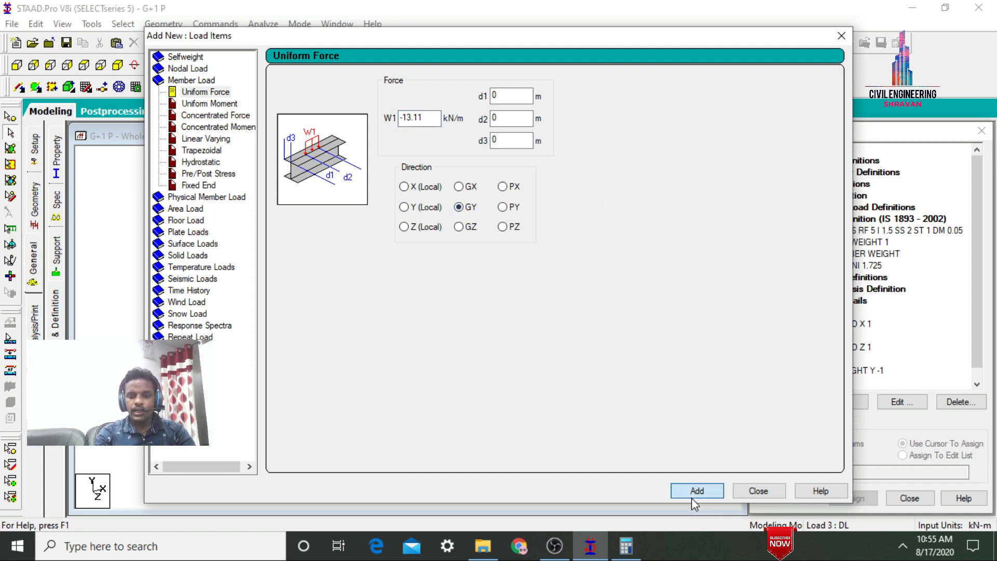
left_click(758, 491)
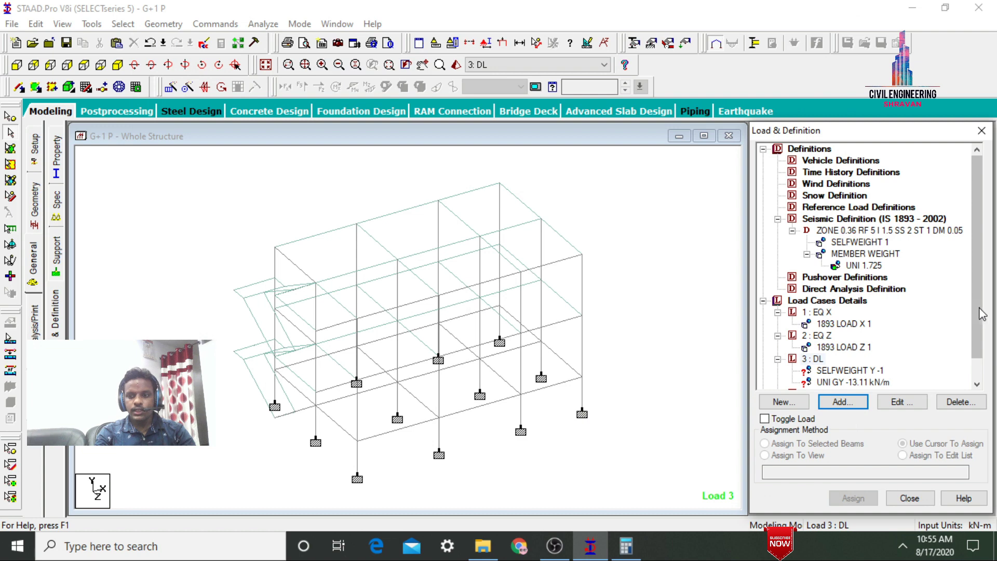
Step: Add a floor load of -3 kN/m2 in Global Y over the Y range 4.5 to 7.5 m to the LL case, and display it
scroll(829, 384, "down", 1)
left_click(815, 371)
left_click(841, 403)
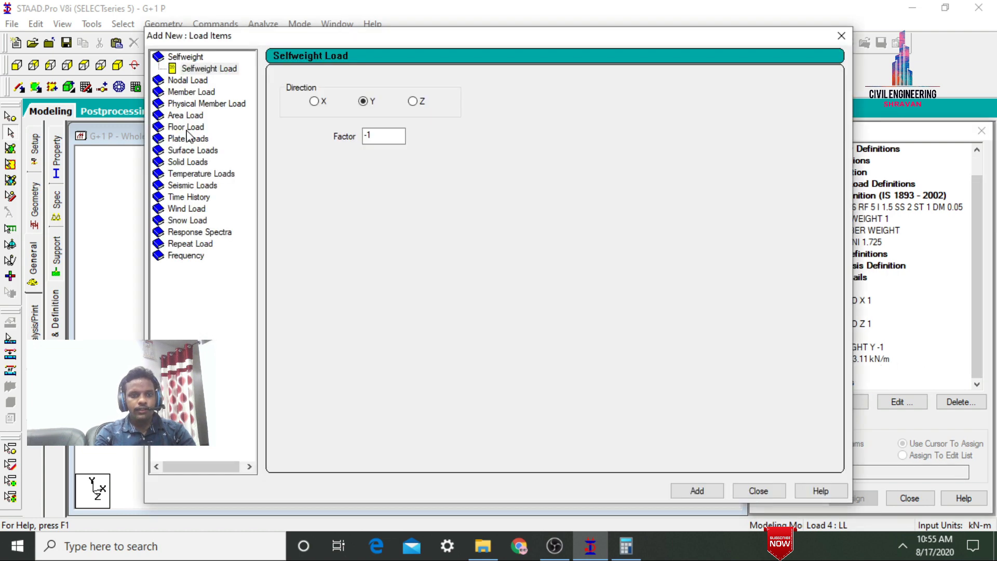
left_click(186, 127)
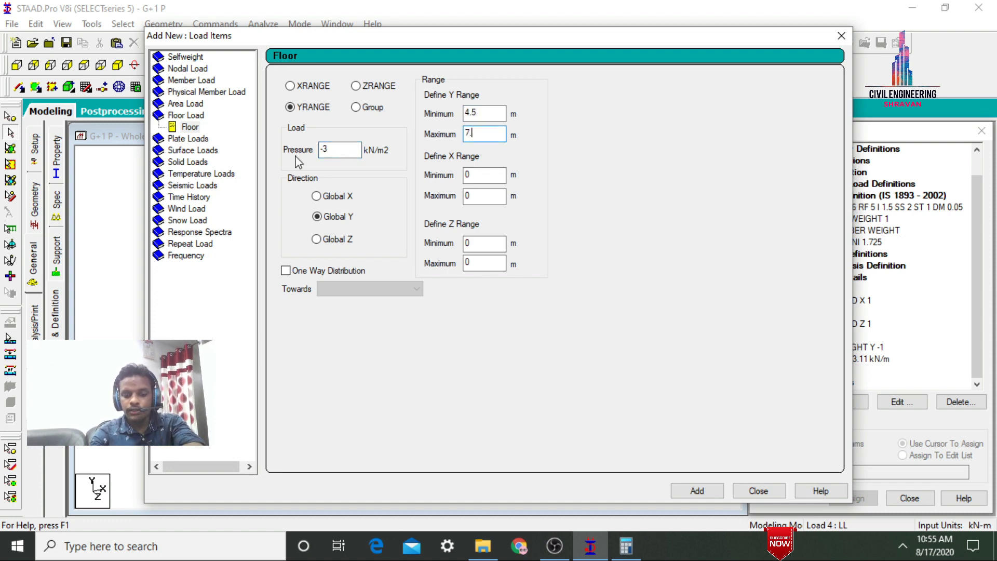
left_click(697, 490)
left_click(758, 491)
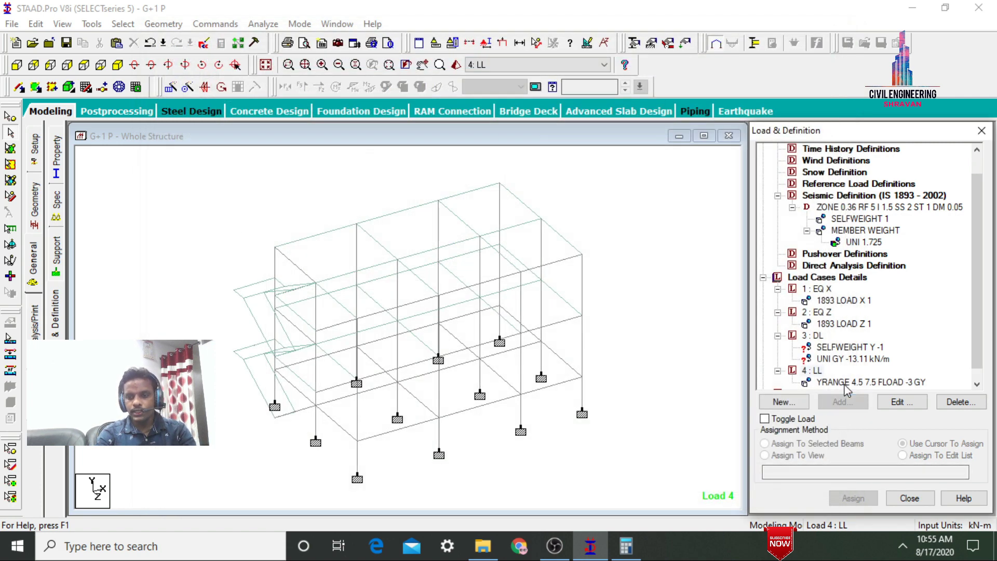
left_click(846, 383)
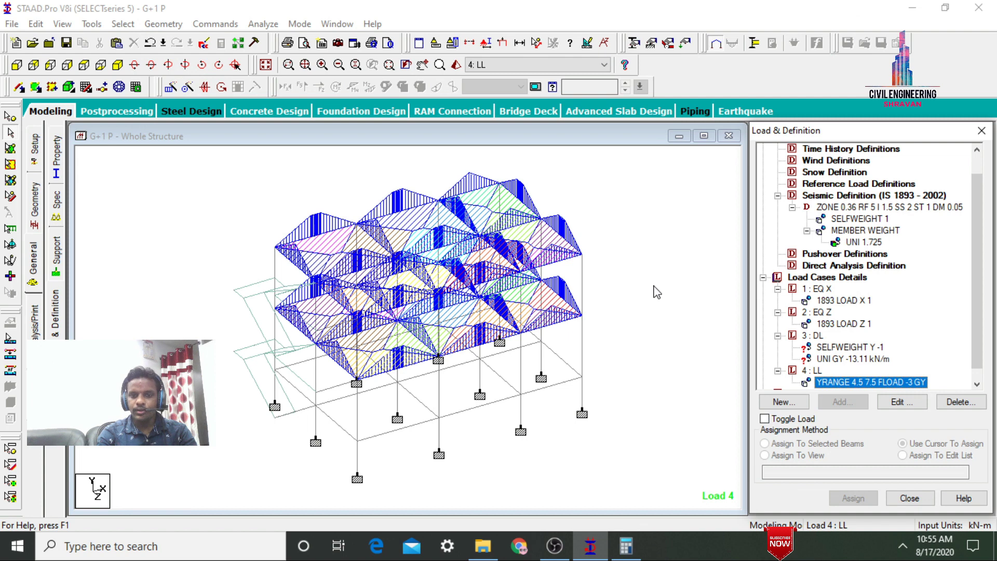
Step: Assign the DL case's -13.11 kN/m uniform load to all beams parallel to X and Z
left_click(857, 359)
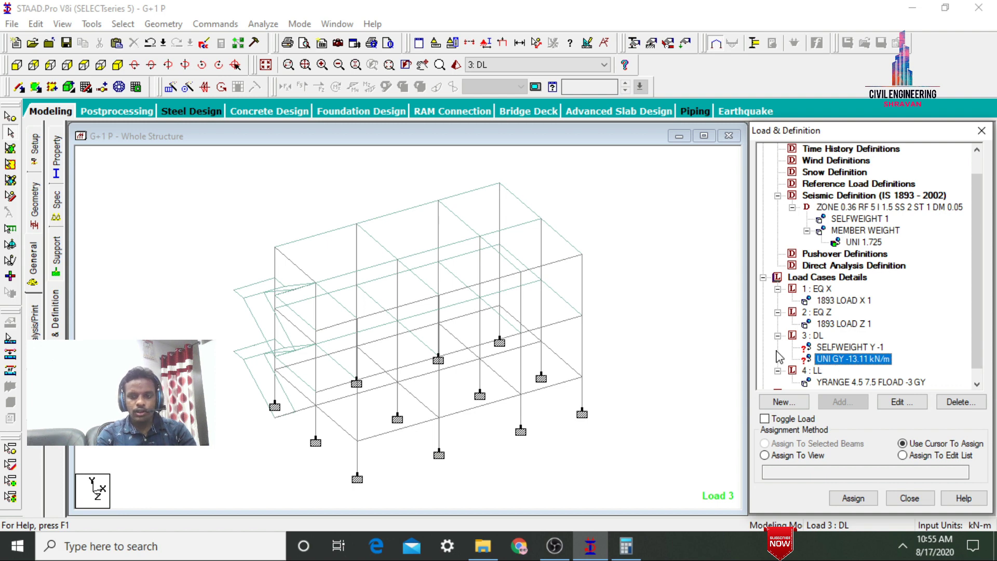
left_click(127, 24)
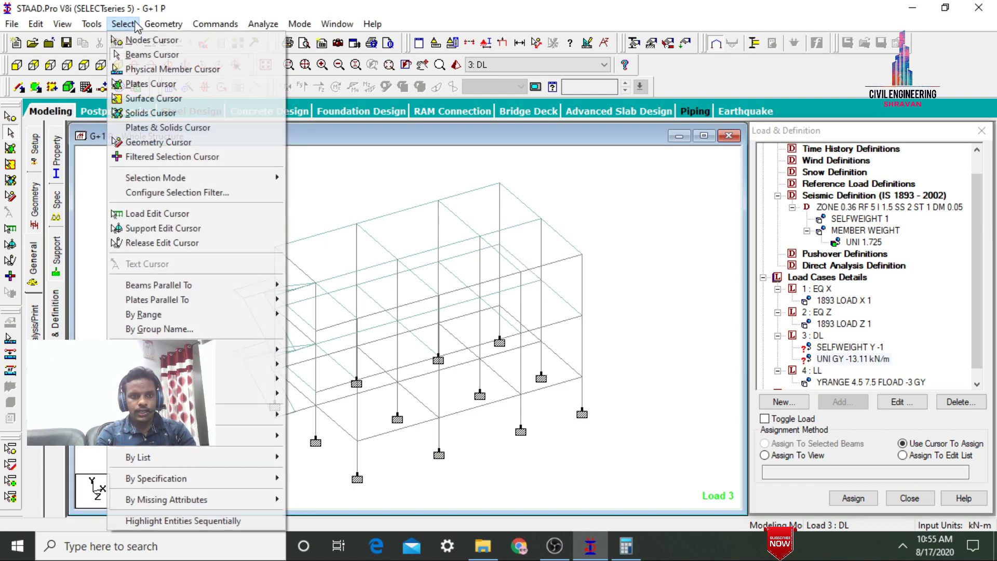
mouse_move(158, 285)
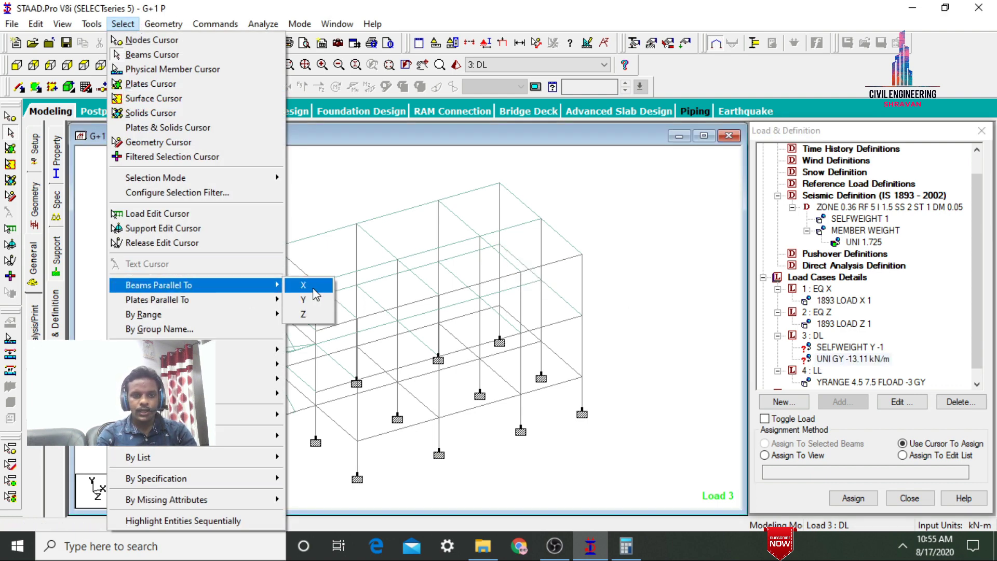
left_click(304, 285)
left_click(123, 23)
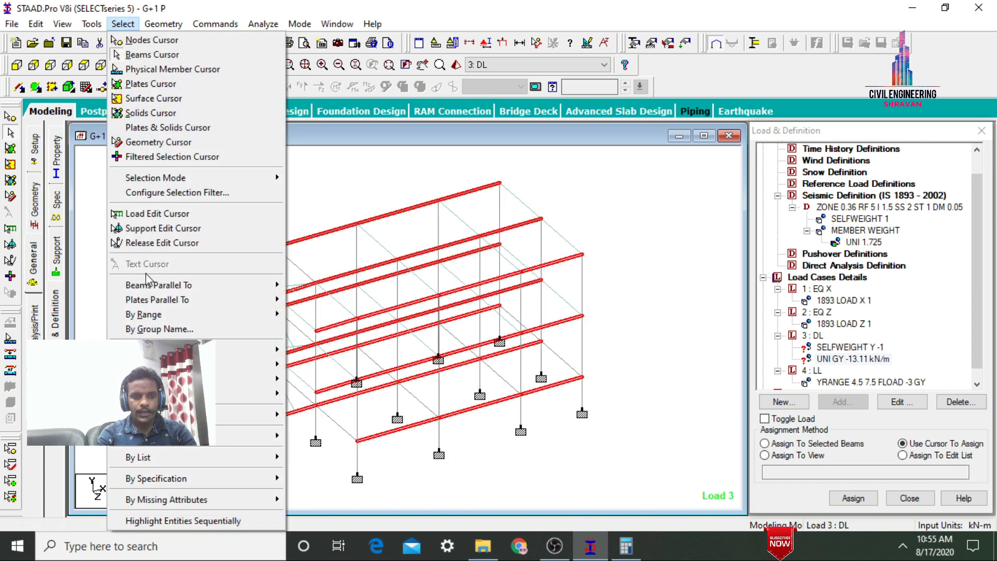
mouse_move(147, 287)
left_click(312, 314)
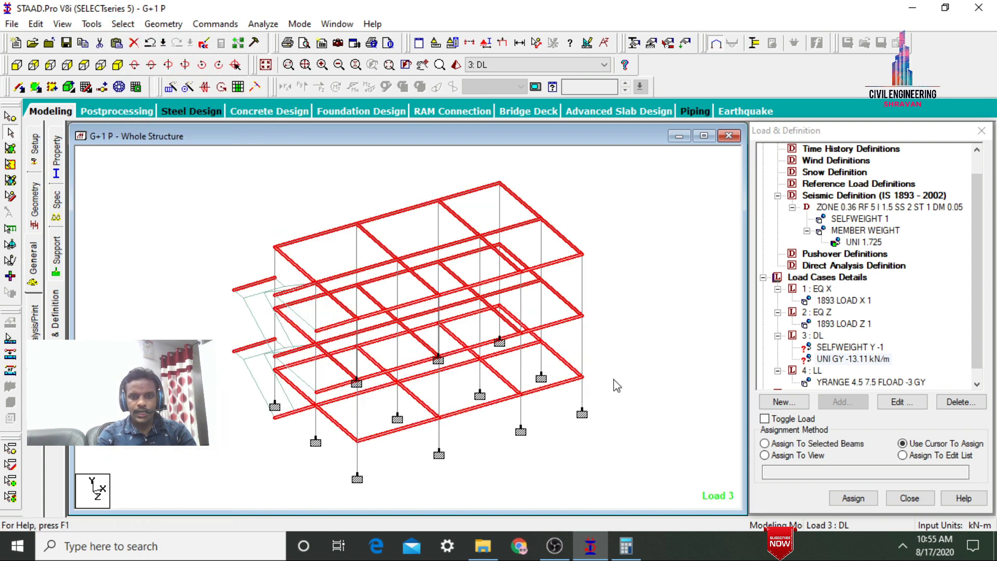
left_click(826, 444)
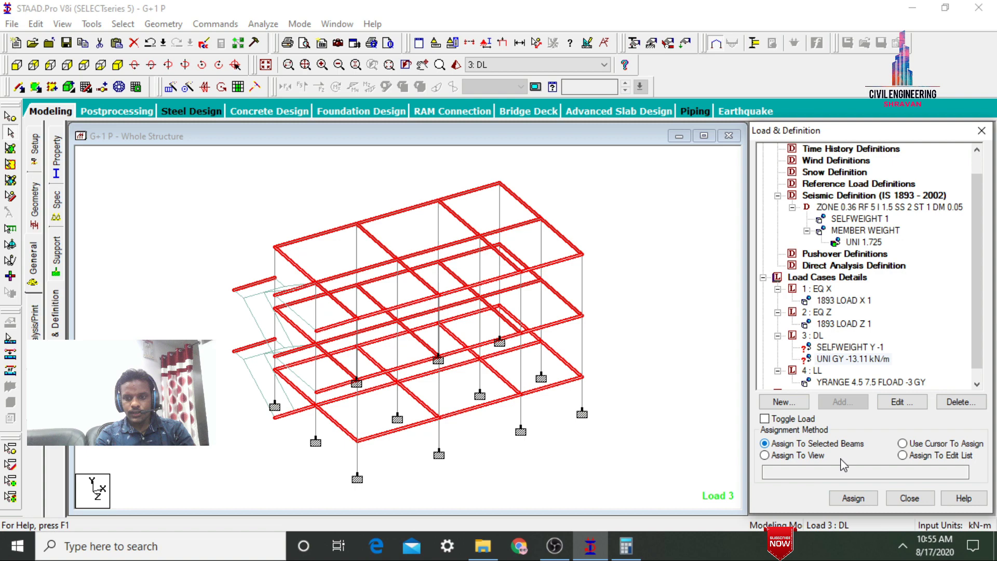
left_click(849, 499)
key("Return")
Step: Assign the DL case's SELFWEIGHT Y -1 load to the whole view and display the -13.11 kN/m uniform load on the beams
left_click(837, 347)
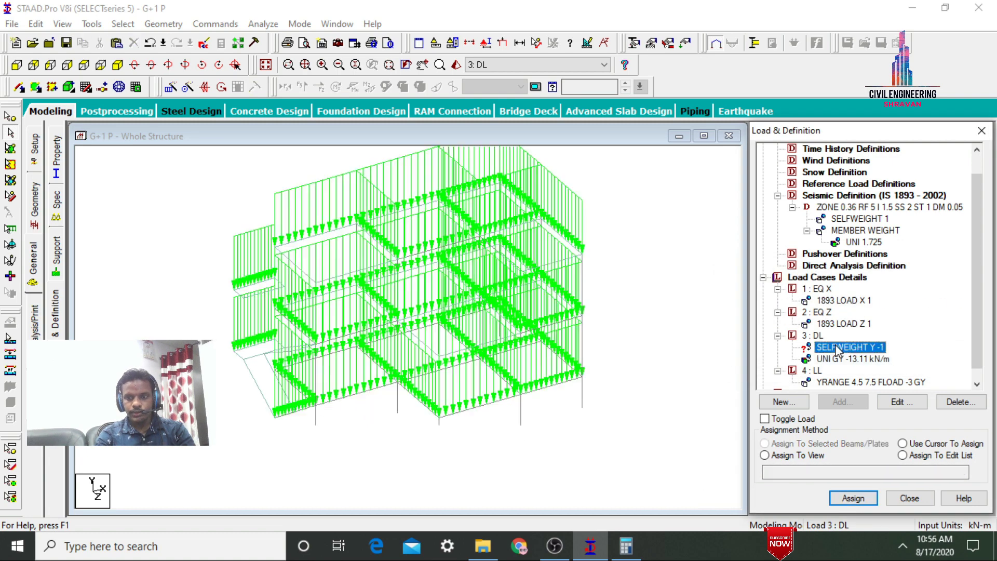
left_click(787, 456)
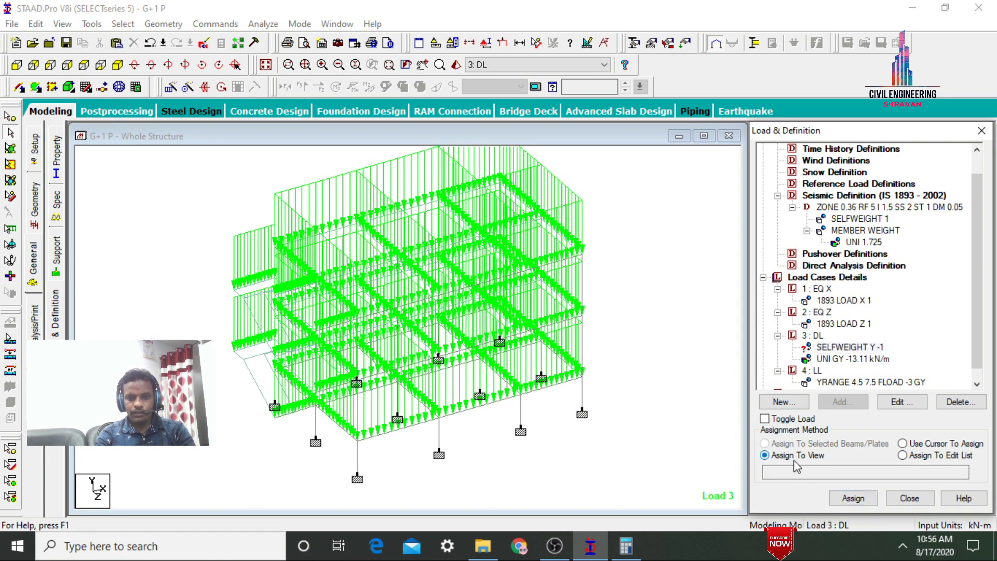
left_click(851, 499)
key("Return")
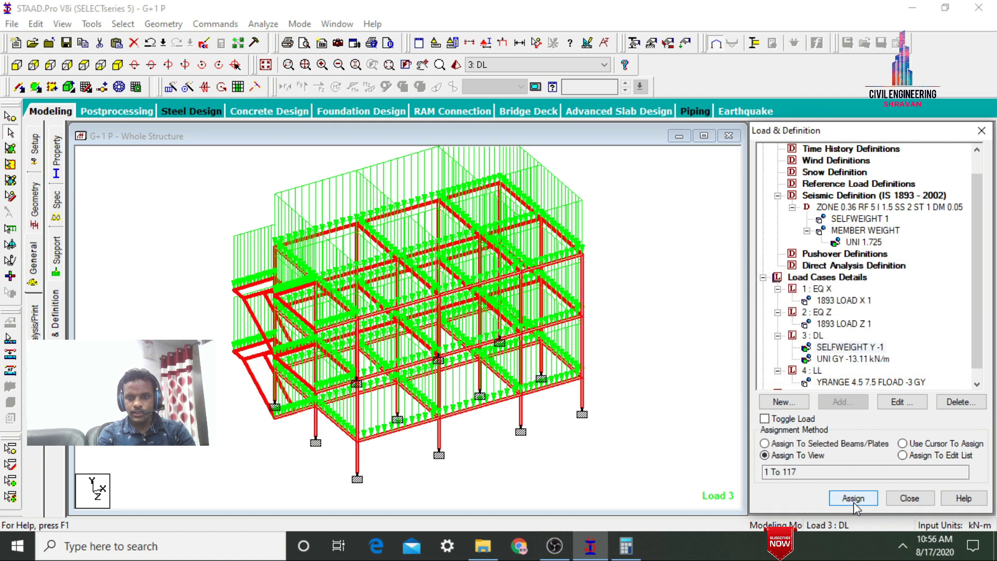
left_click(832, 358)
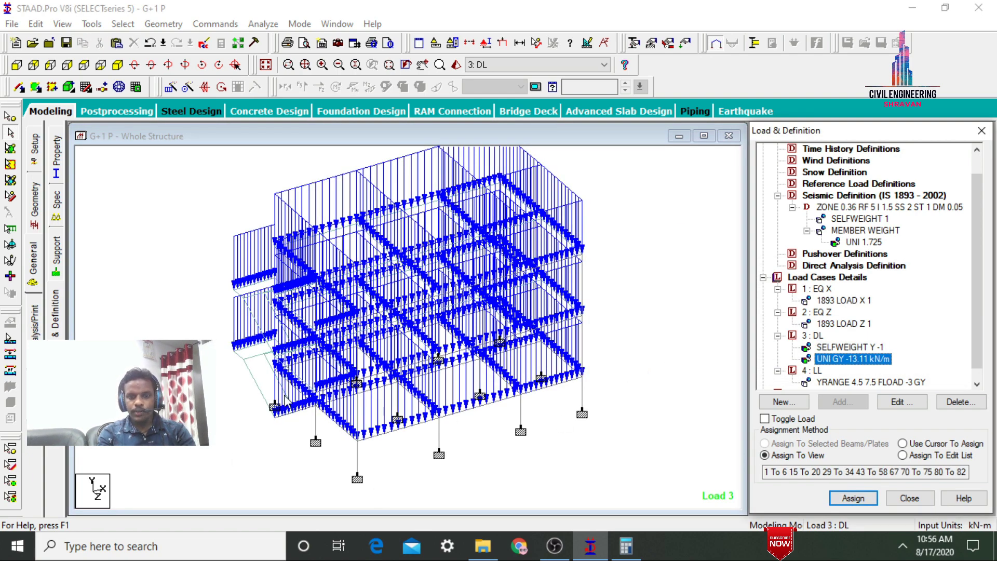
left_click(602, 337)
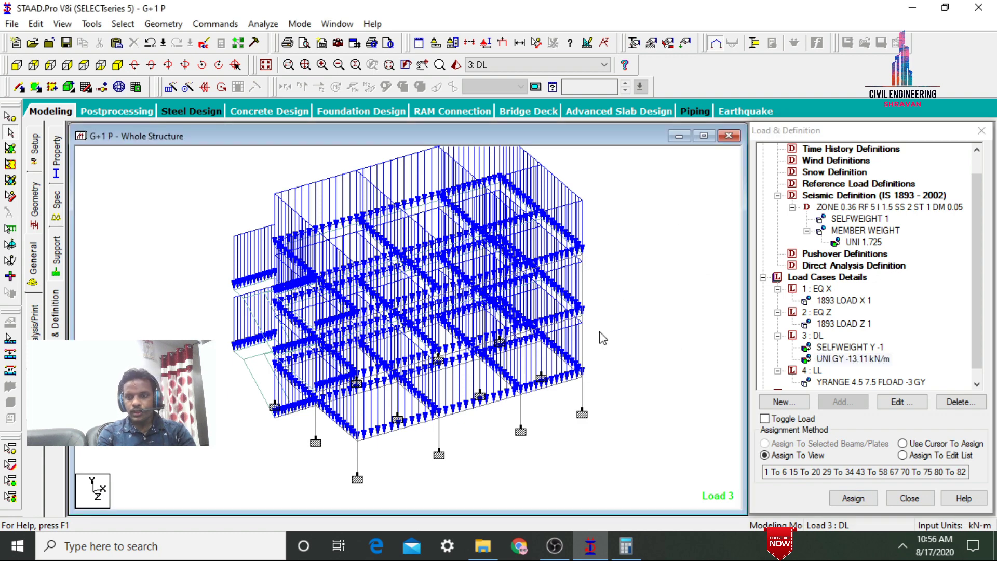
Step: Assign the CONCRETE material to all members and plates in the view
left_click(56, 395)
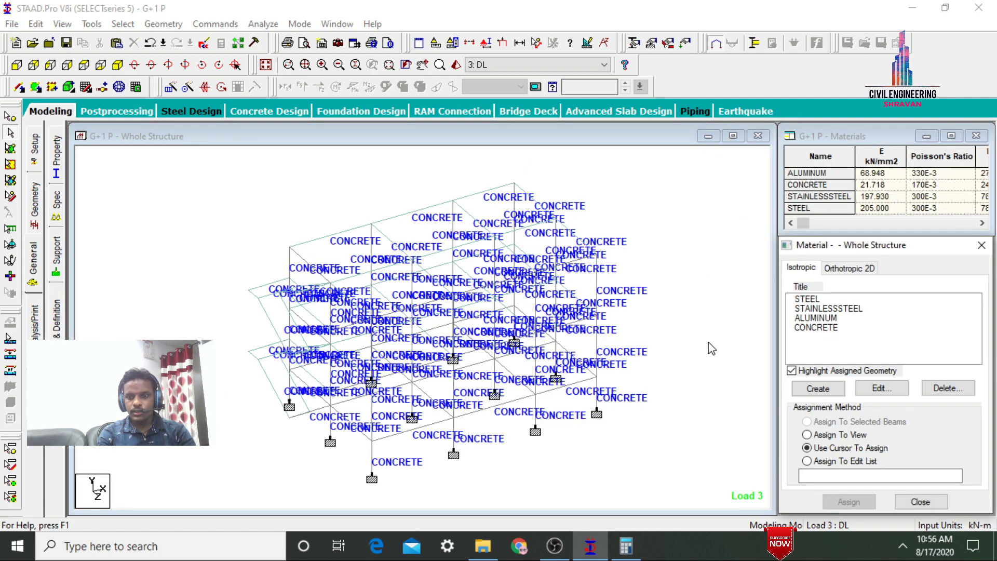
left_click(828, 329)
left_click(844, 436)
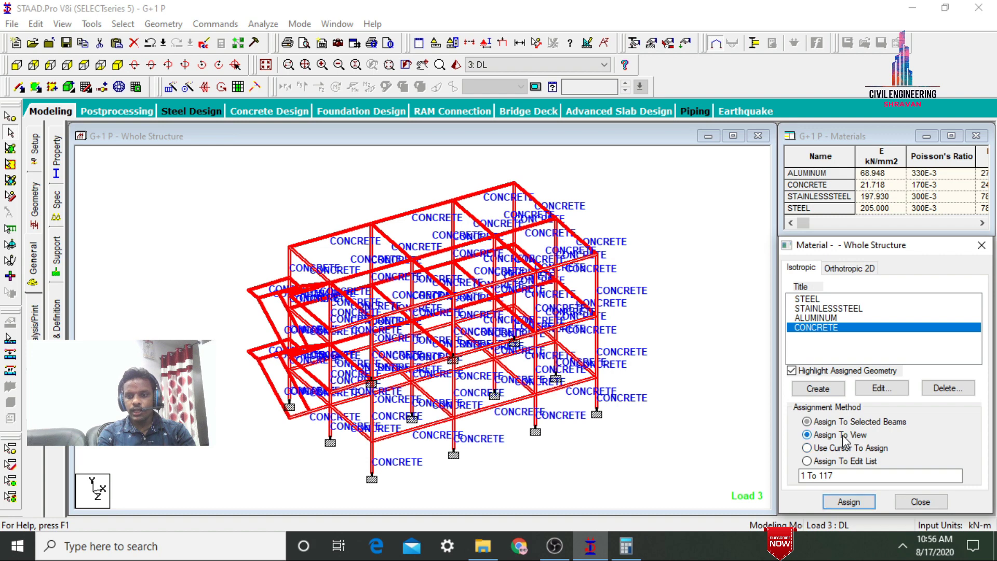
left_click(844, 501)
left_click(819, 390)
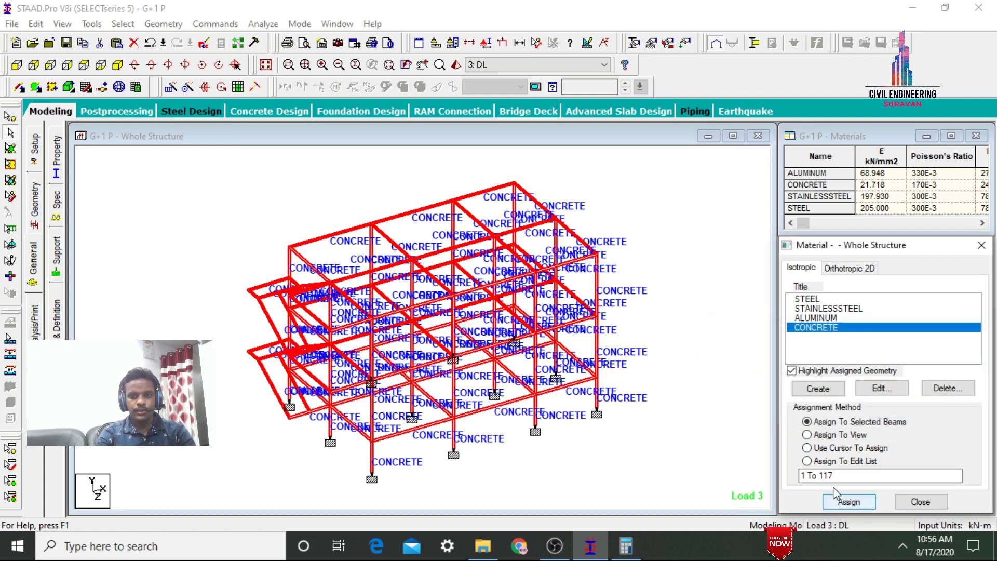
Step: Add a Perform Analysis command with the No Print option
left_click(32, 325)
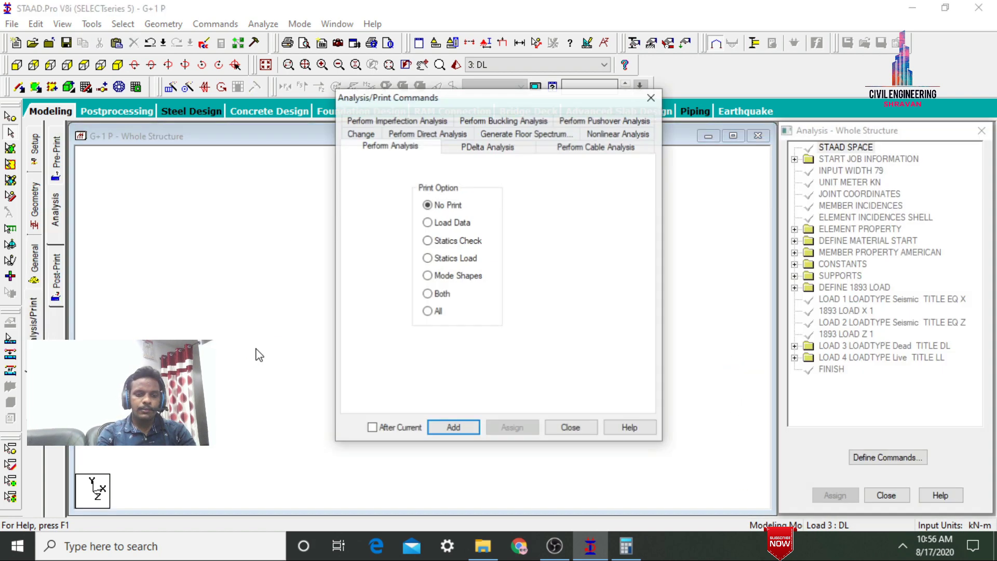
left_click(453, 427)
left_click(566, 428)
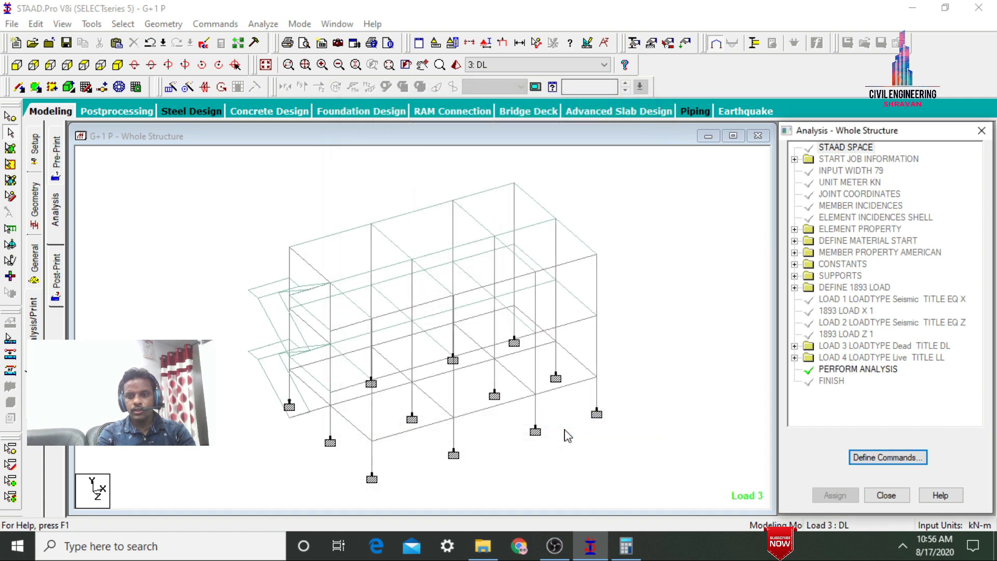
Step: Save the model, run the analysis, and open the postprocessing results with load cases EQ X, EQ Z, DL and LL selected
left_click(264, 23)
left_click(289, 40)
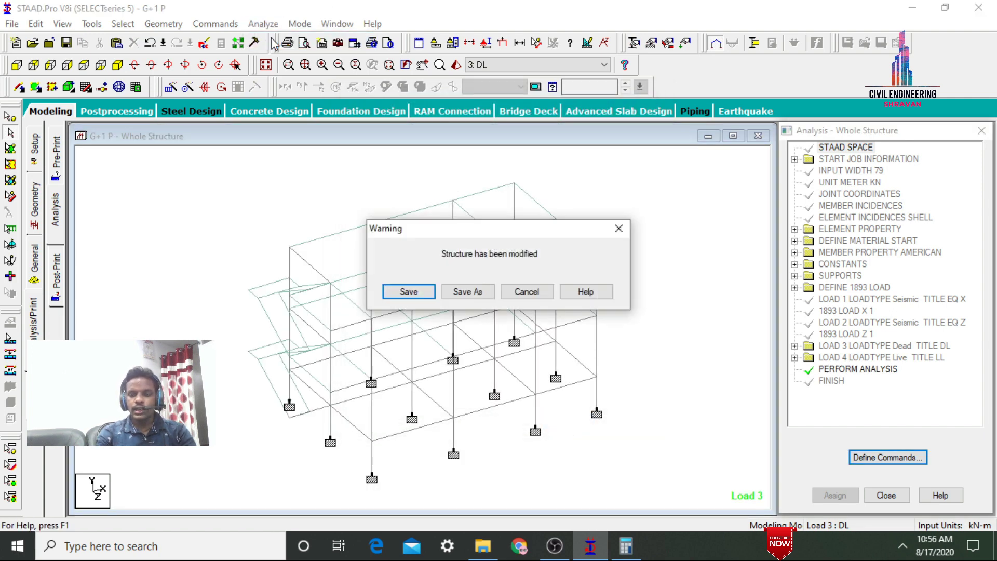
key("Return")
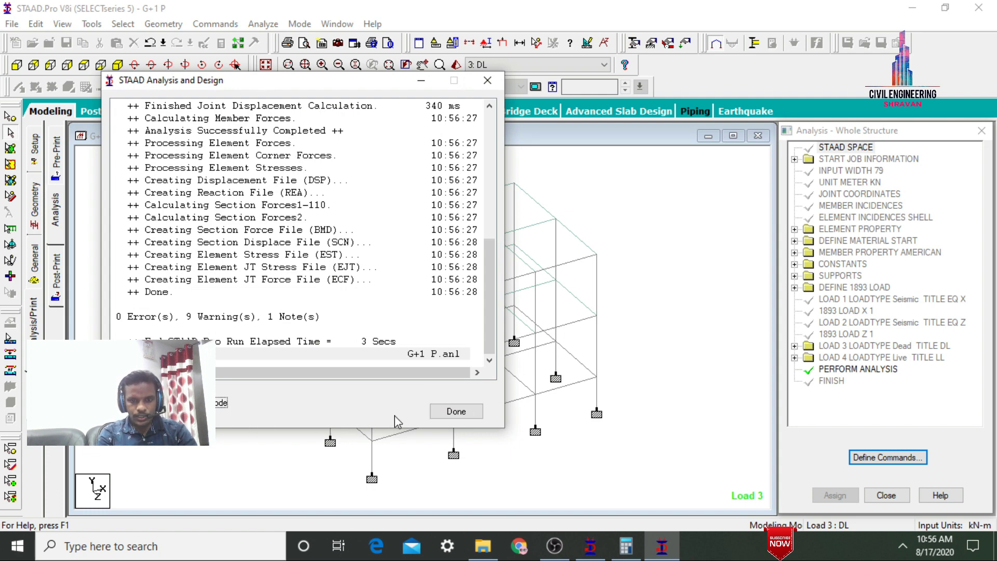
left_click(474, 415)
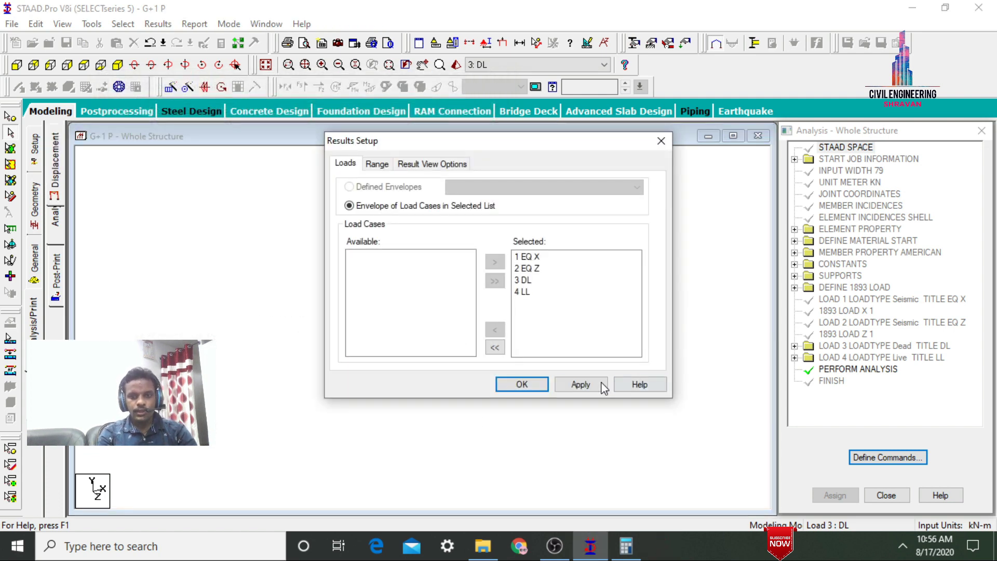
left_click(597, 386)
left_click(521, 384)
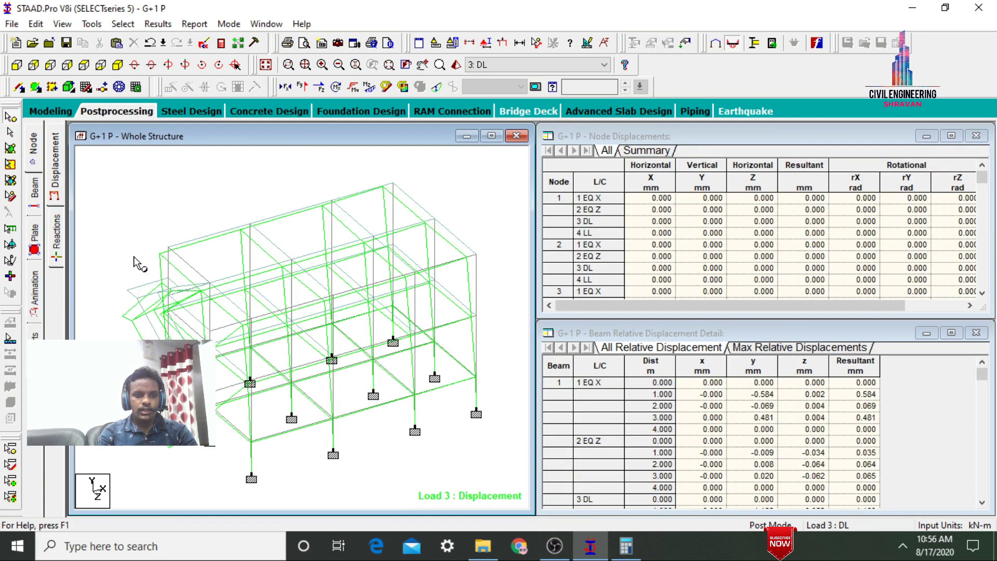
Step: Display the beam Shear Y diagrams for the DL, LL, EQ X and EQ Z load cases
left_click(36, 188)
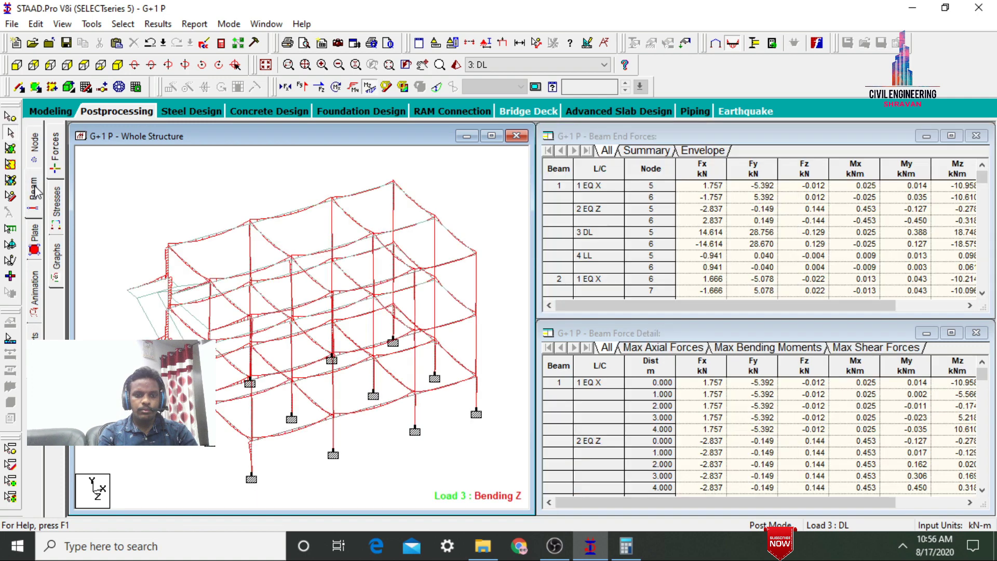
left_click(367, 89)
left_click(303, 87)
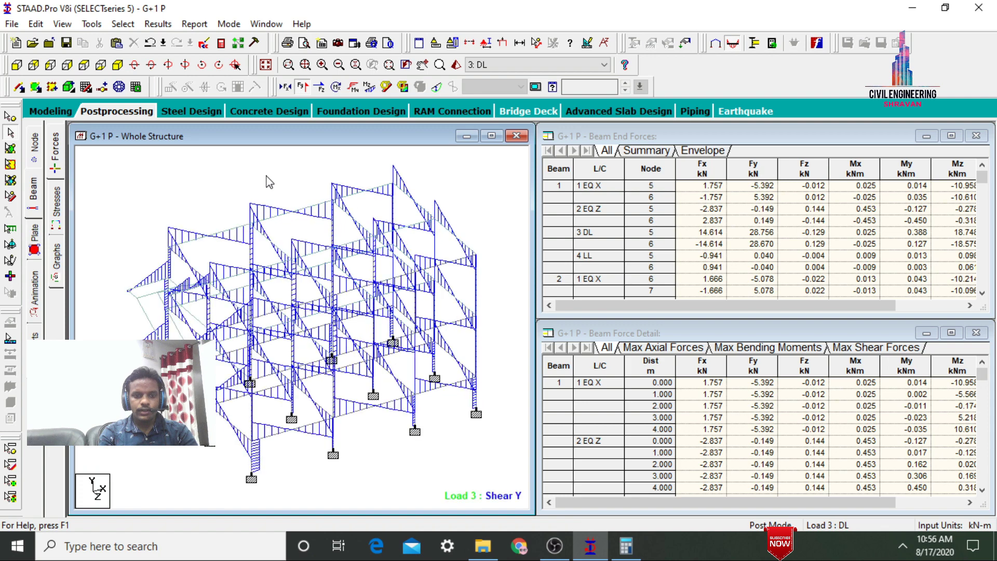
left_click(522, 66)
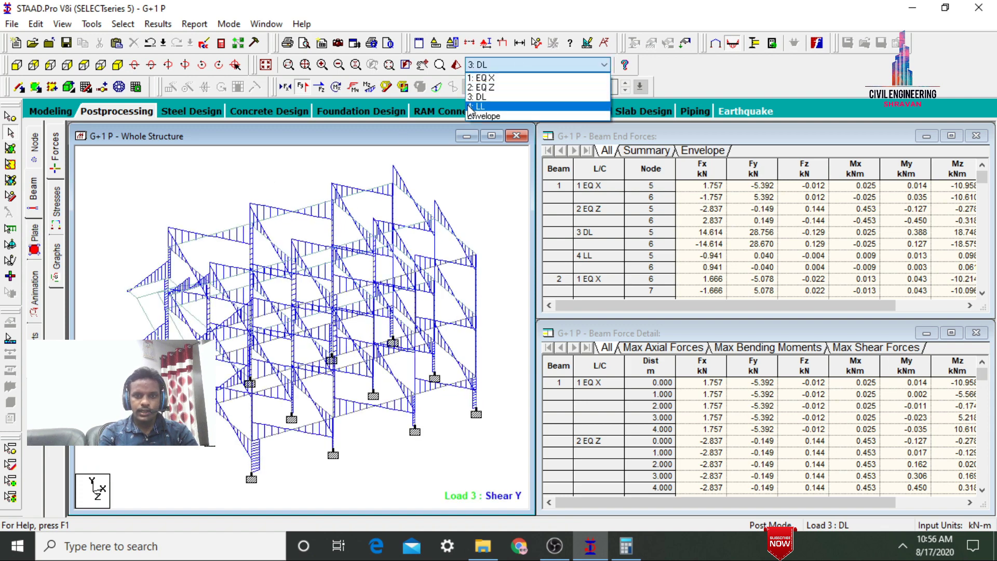
left_click(474, 107)
left_click(497, 66)
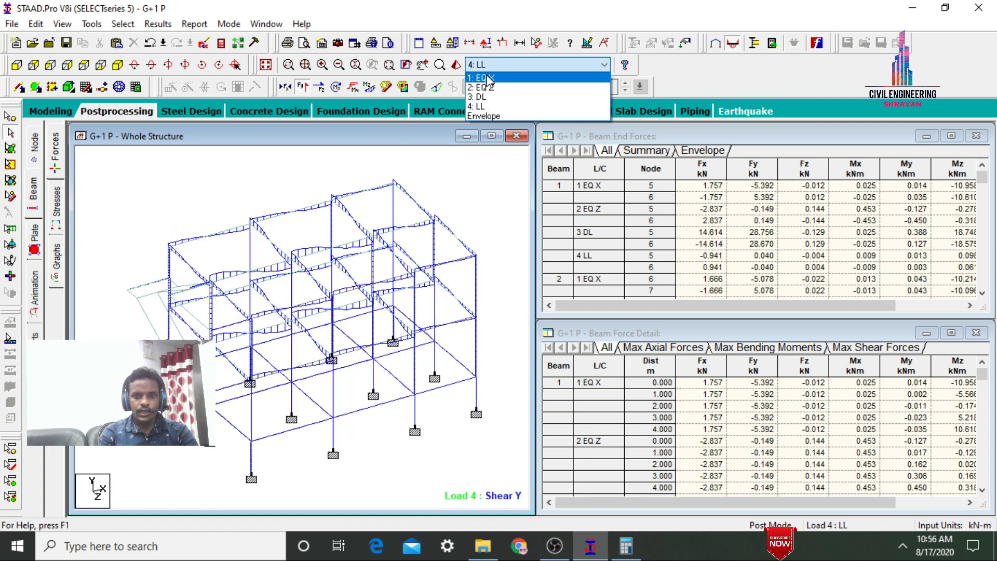
left_click(489, 77)
left_click(491, 65)
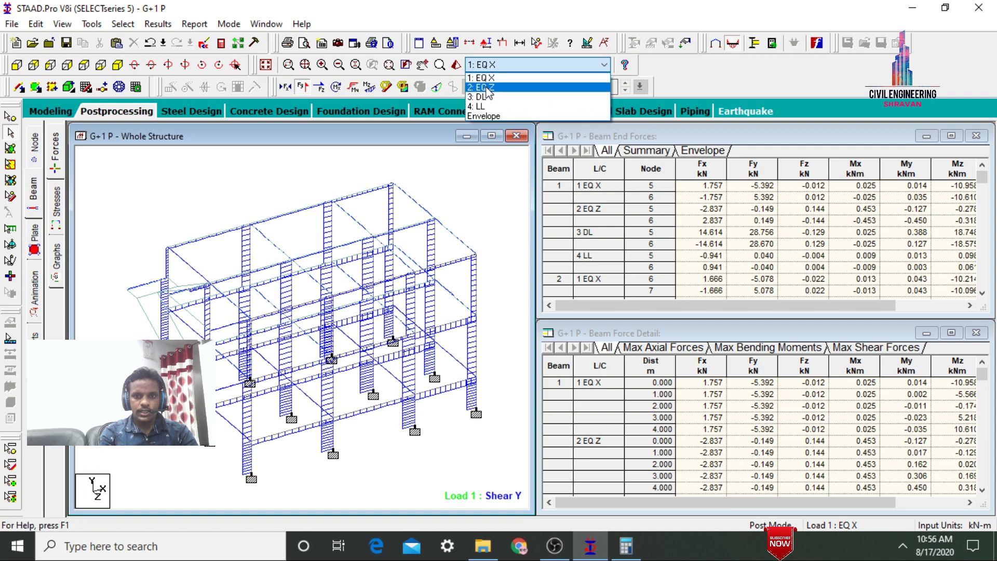
left_click(489, 86)
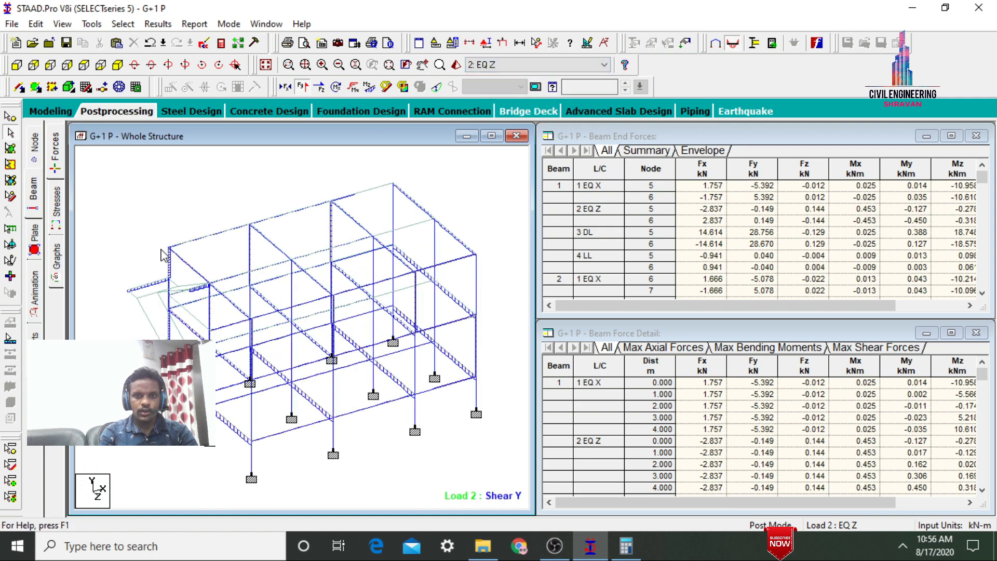
Step: Replace the shear diagram with Bending Z and examine it for the EQ Z, DL, LL and EQ X load cases, ending on EQ Z
left_click(303, 87)
left_click(369, 87)
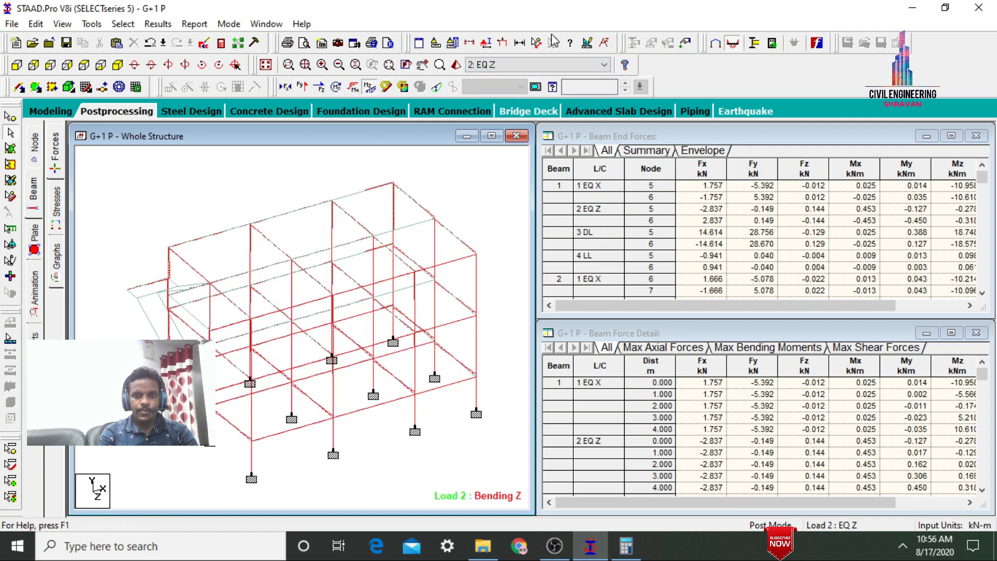
left_click(524, 65)
left_click(509, 96)
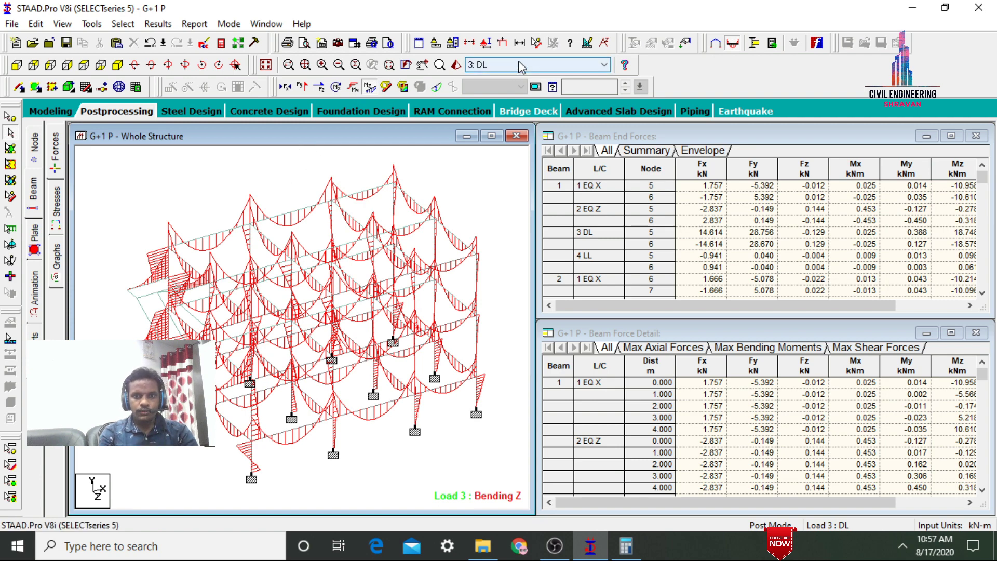
left_click(501, 65)
left_click(475, 109)
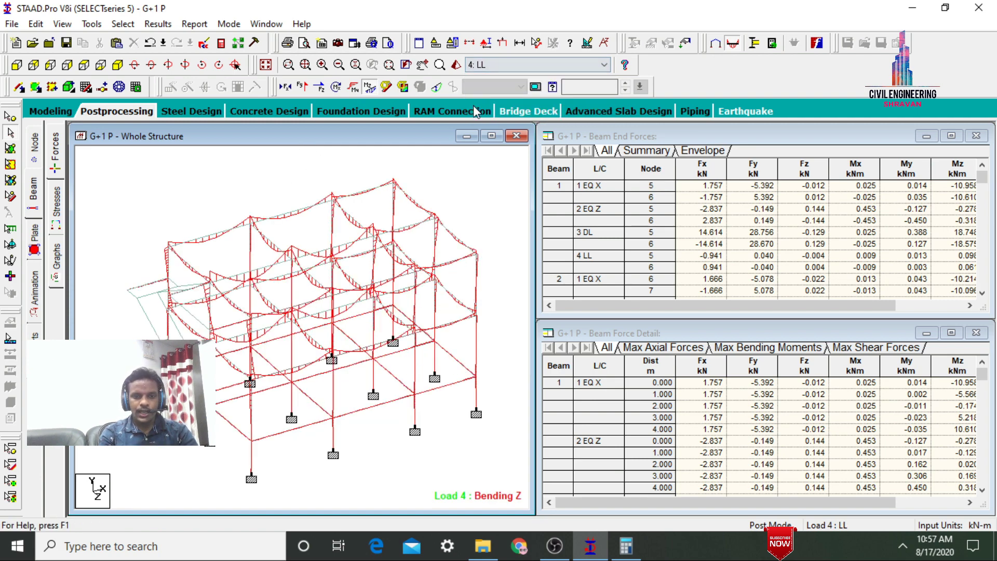
left_click(498, 64)
left_click(487, 79)
left_click(491, 65)
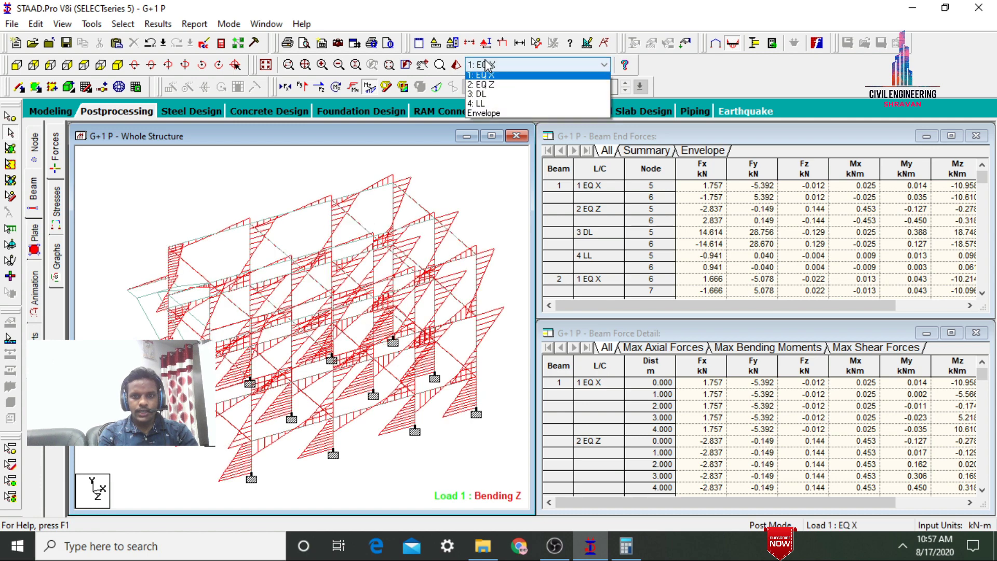
left_click(488, 89)
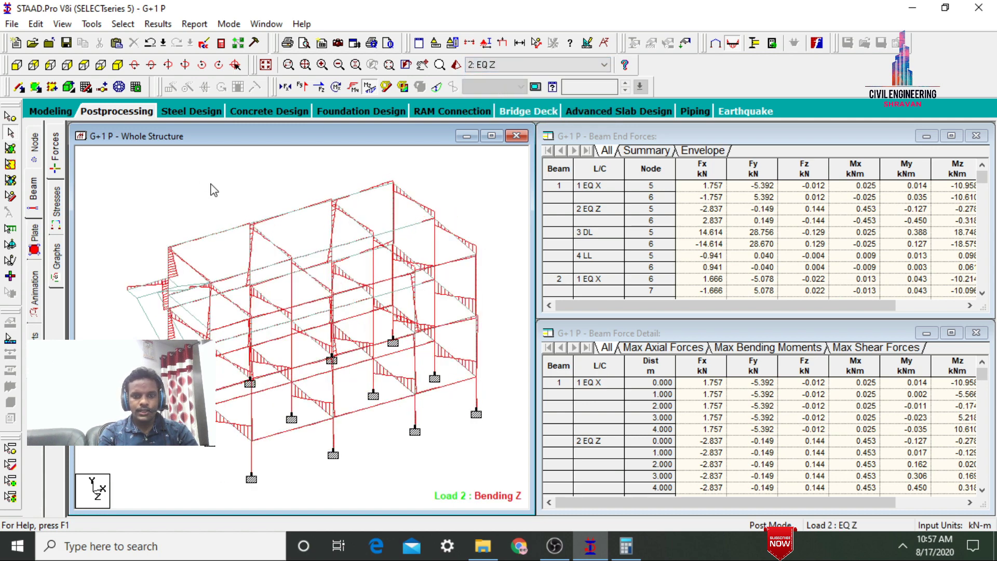
Step: Show the plate stress contour for EQ Z using the Max Absolute stress type with Normal Fill
left_click(34, 249)
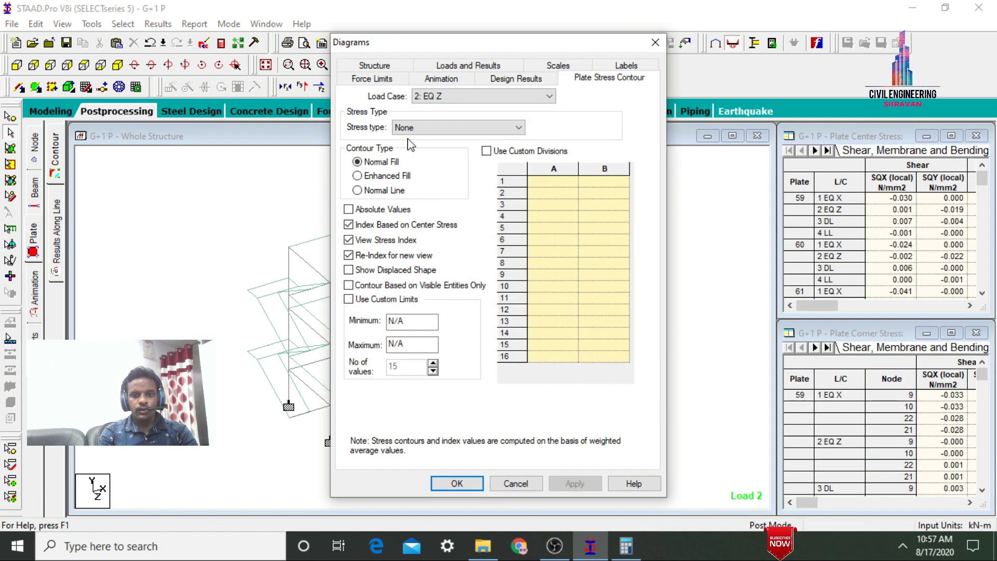
left_click(414, 127)
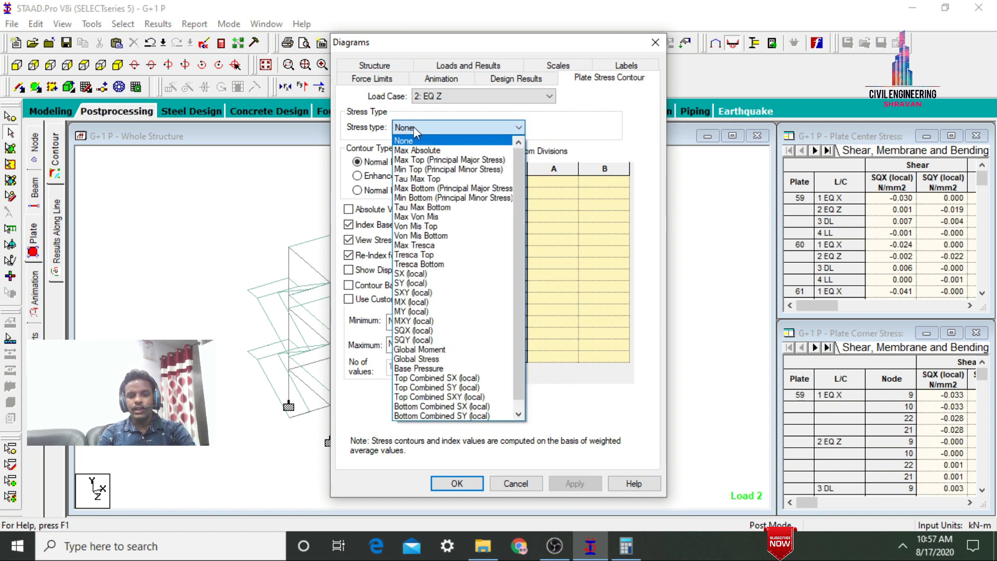
left_click(417, 150)
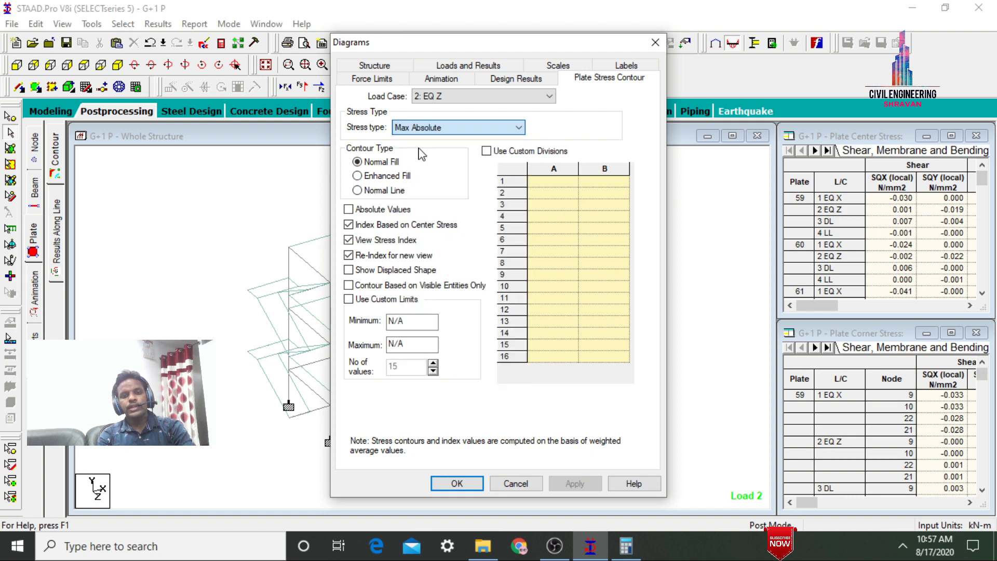
left_click(576, 483)
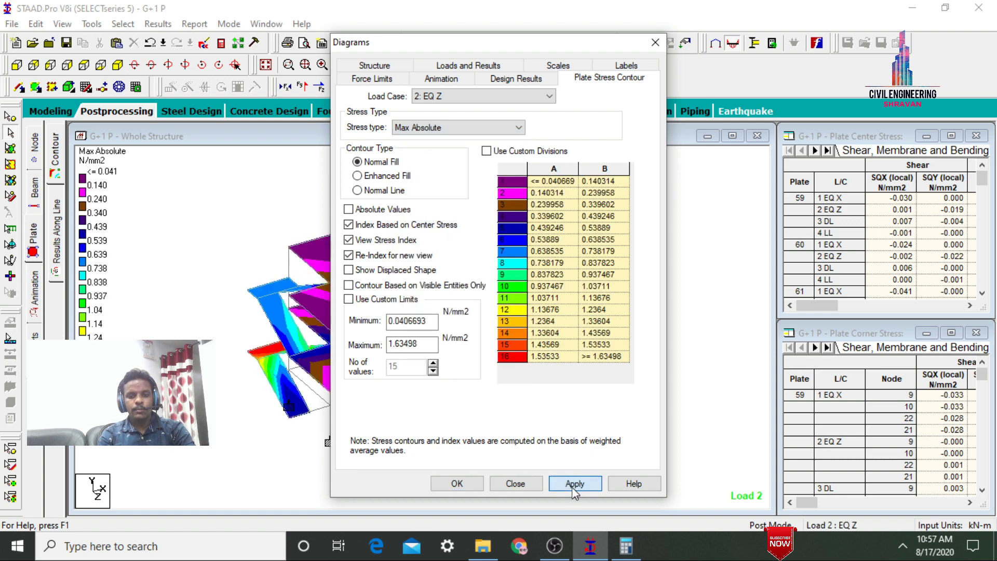
left_click(456, 483)
Step: Examine the Max Absolute plate stress contours for DL, LL and EQ X, and return to EQ Z
left_click(525, 64)
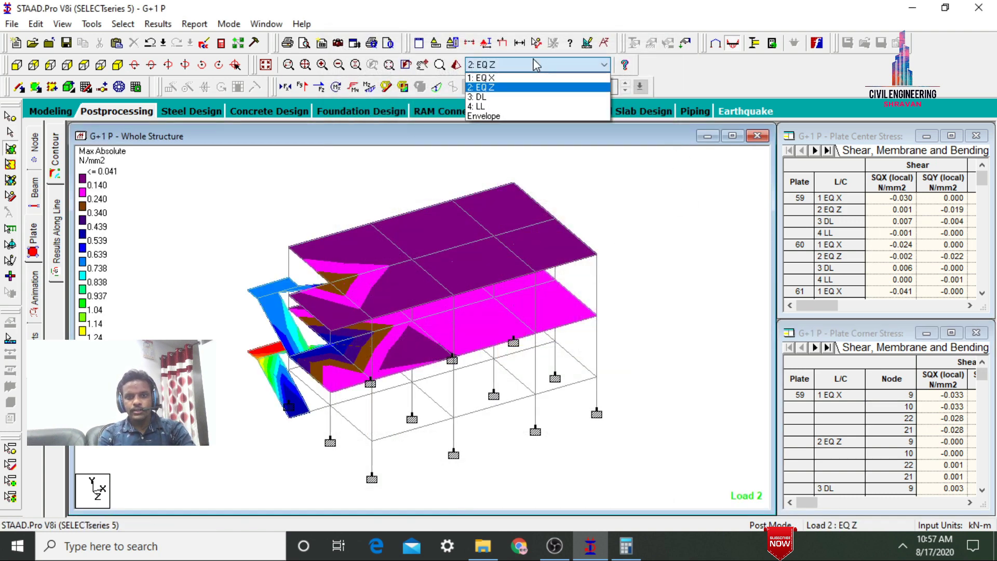
left_click(489, 96)
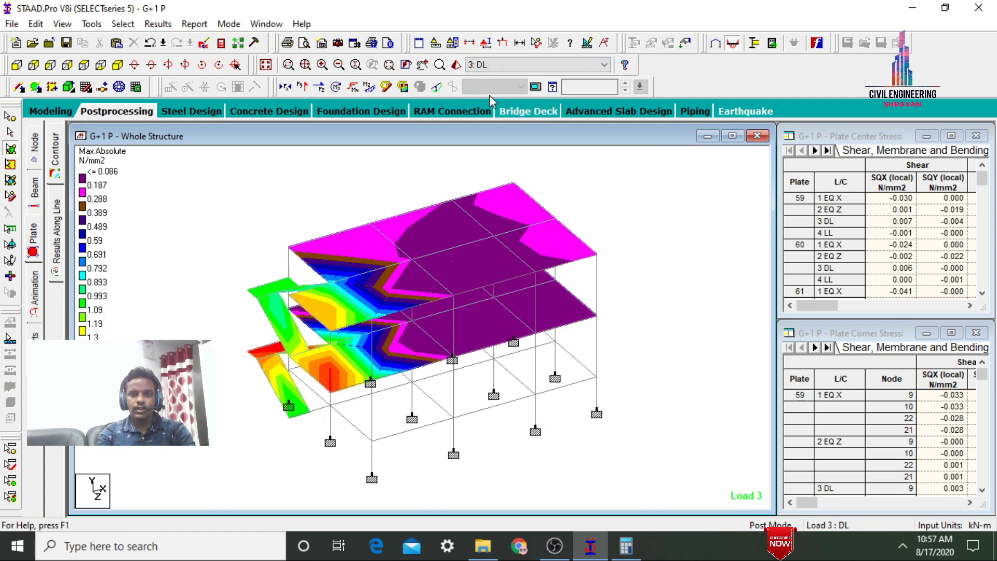
key("Down")
key("Up")
key("Up")
key("Up")
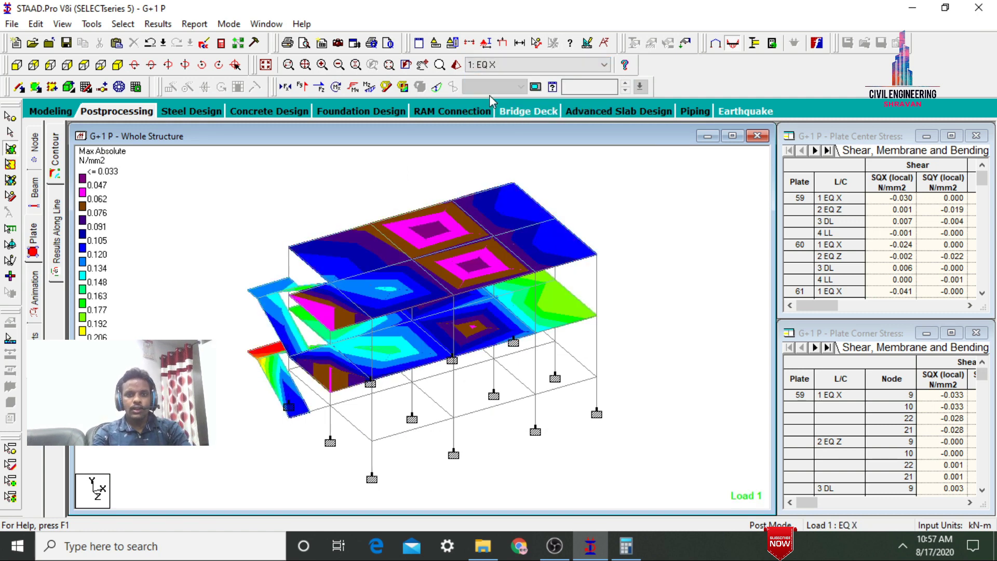
key("Down")
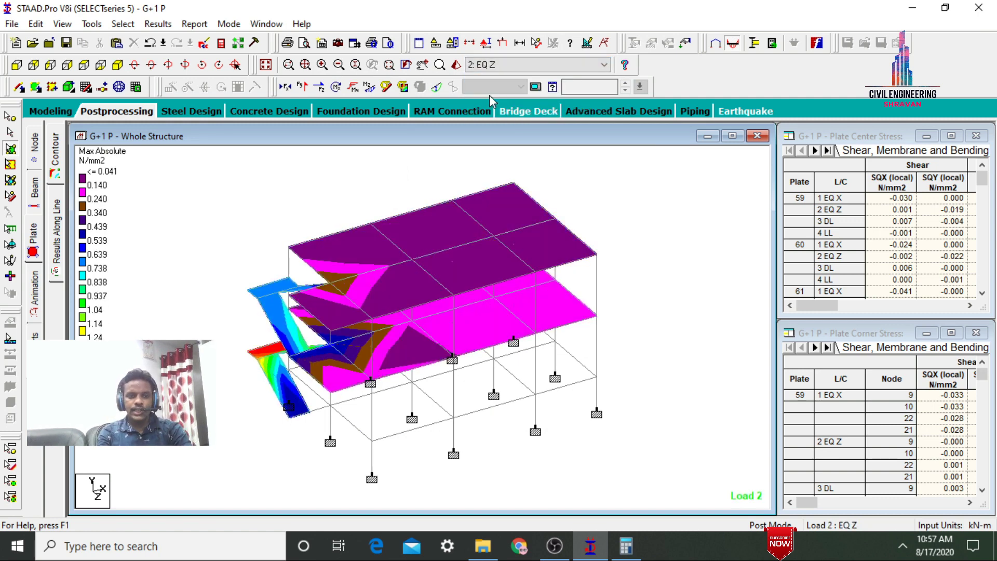
Step: Animate the whole structure's deflection for the EQ Z load case
left_click(35, 286)
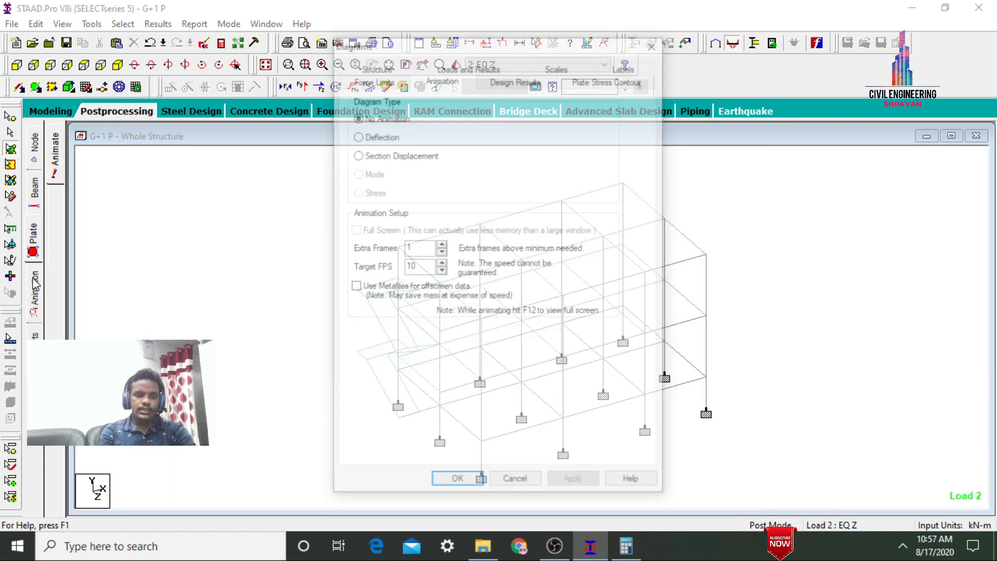
left_click(355, 135)
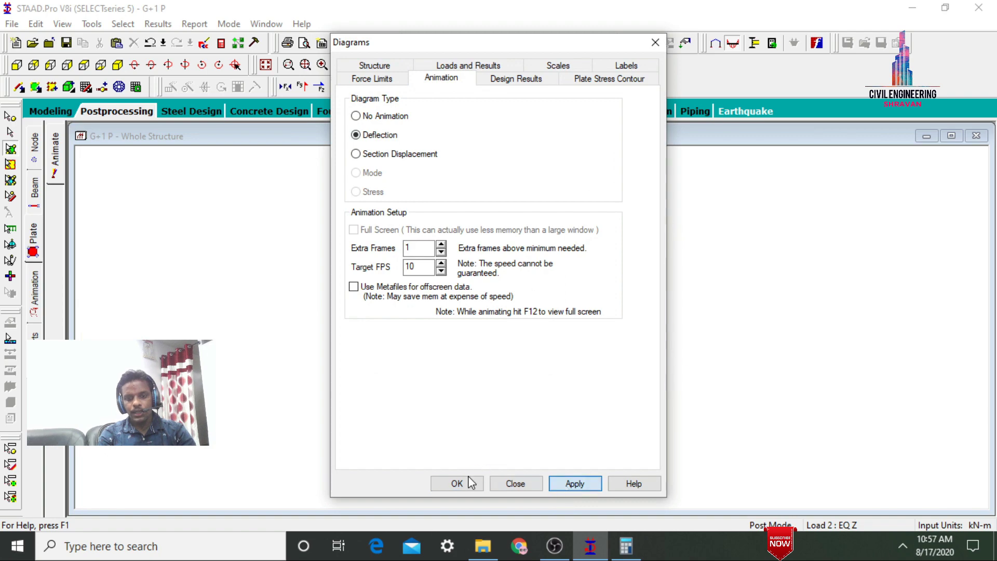
left_click(456, 483)
Step: Examine the animated deflection for the EQ X, EQ Z, DL and LL load cases, ending on LL
left_click(518, 69)
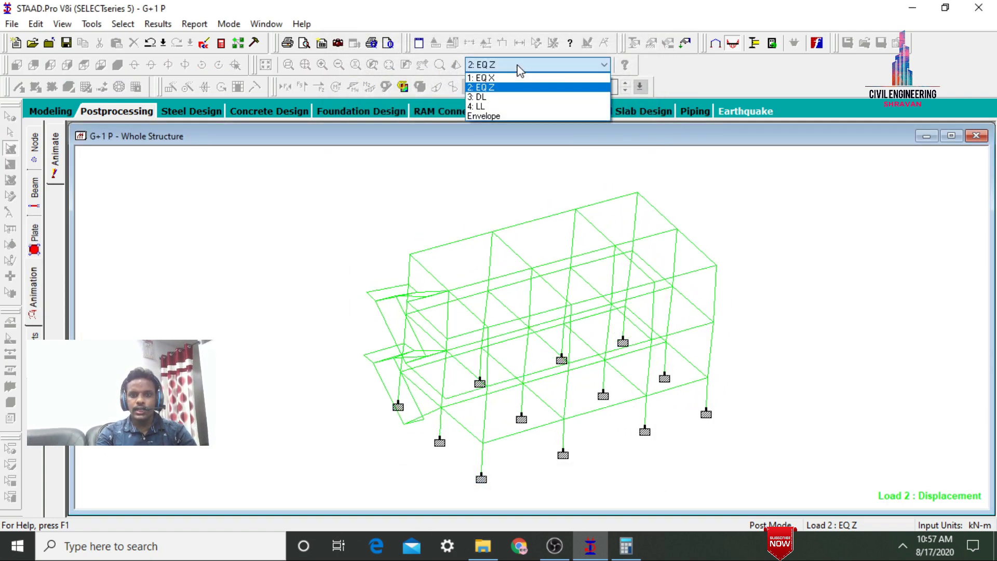
key("Up")
key("Down")
key("Down")
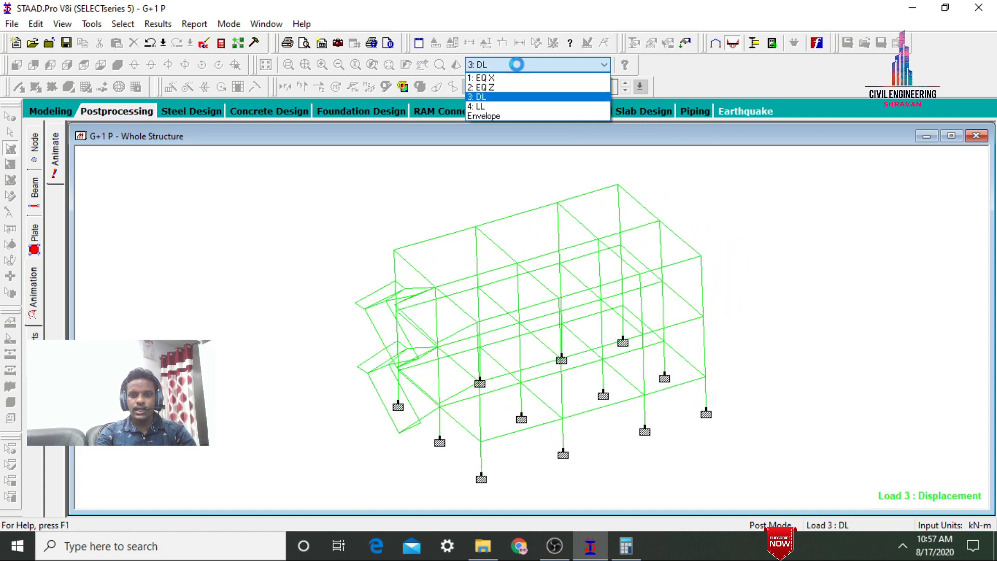
key("Down")
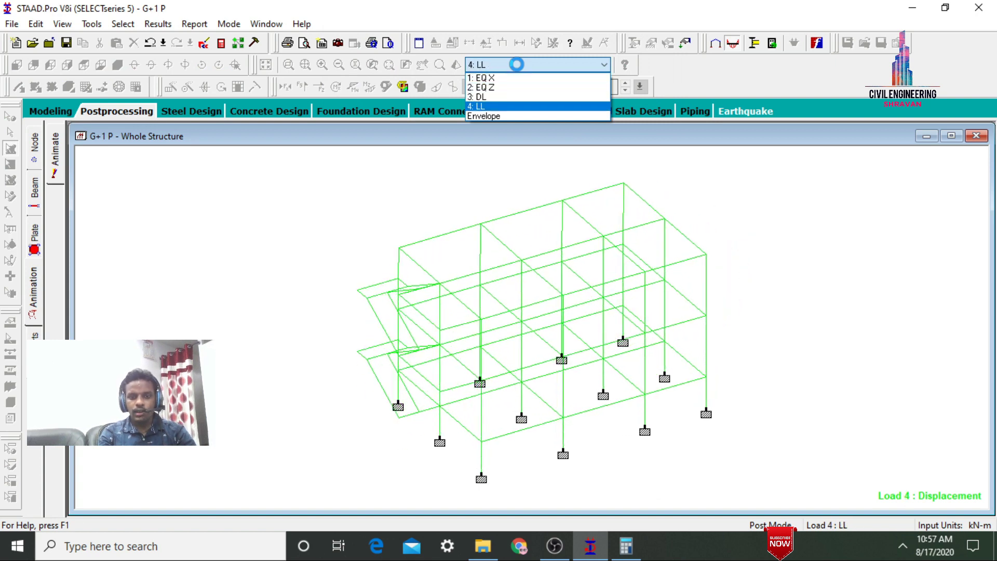
key("Return")
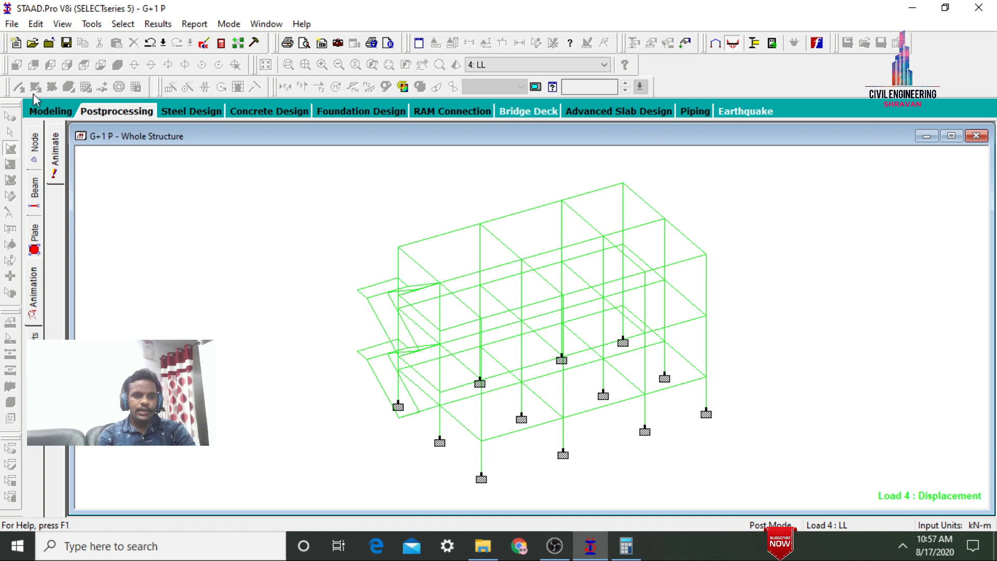
Step: Return to modeling and set the concrete design code to IS456
left_click(40, 111)
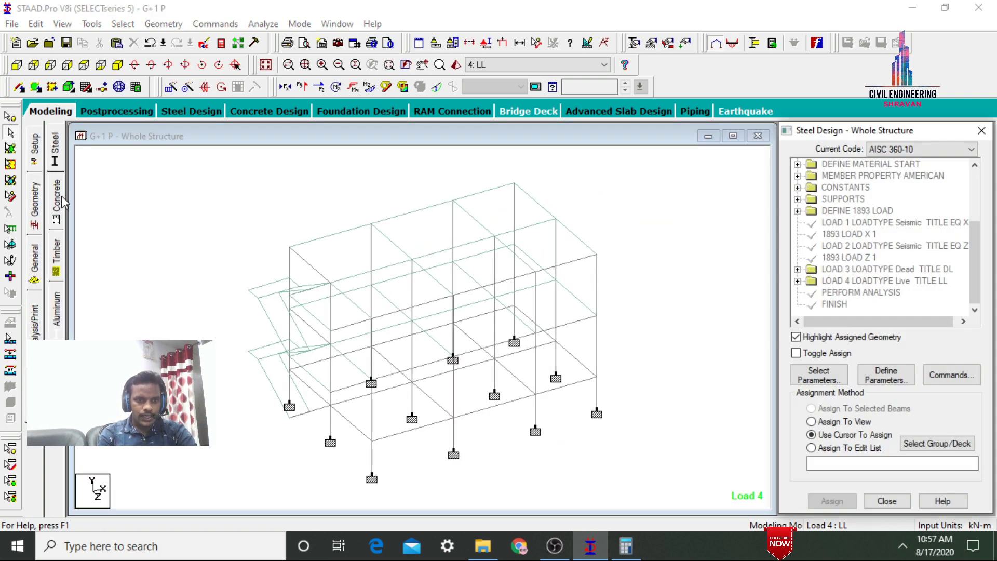
left_click(62, 202)
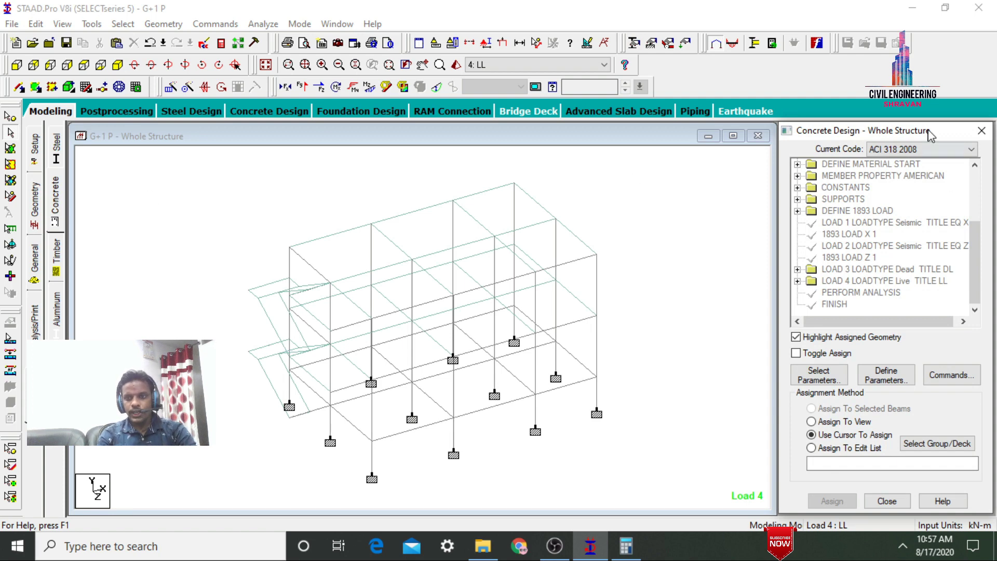
left_click(920, 150)
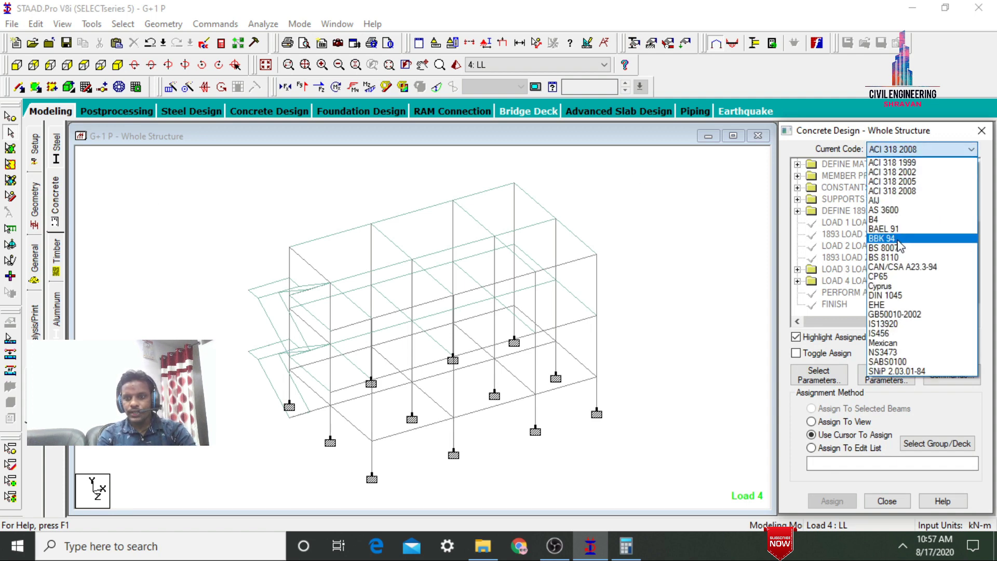
left_click(884, 333)
Step: Limit the selected concrete design parameters to Fc, Fymain, Fysec, Maxmain, Maxsec, Md1 and Md2
left_click(835, 375)
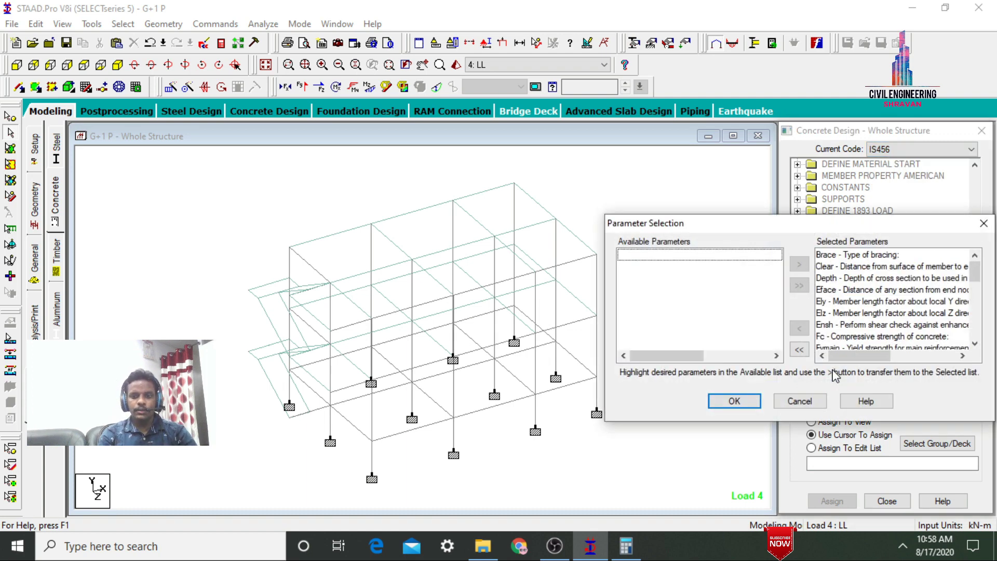
left_click(799, 350)
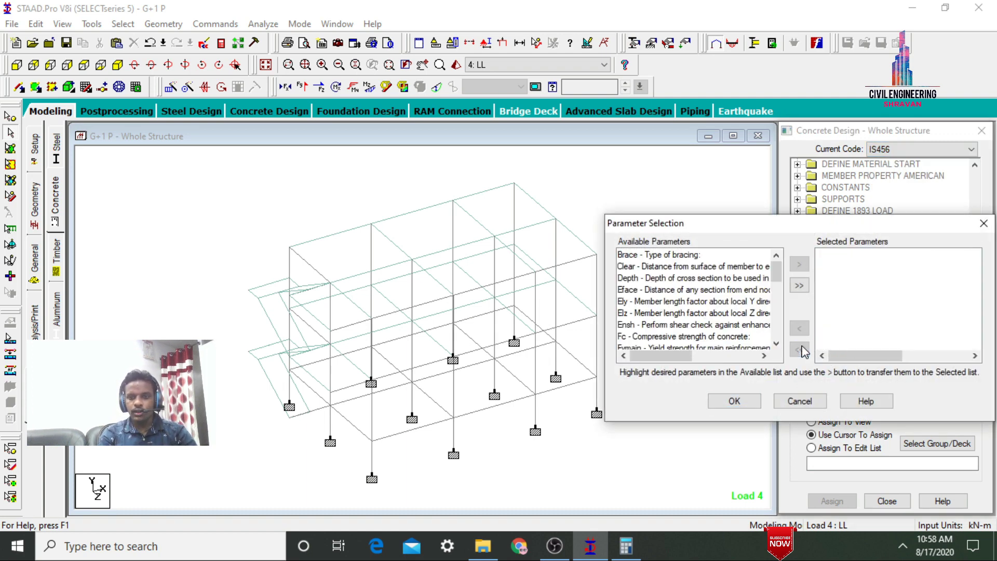
double_click(717, 336)
double_click(716, 337)
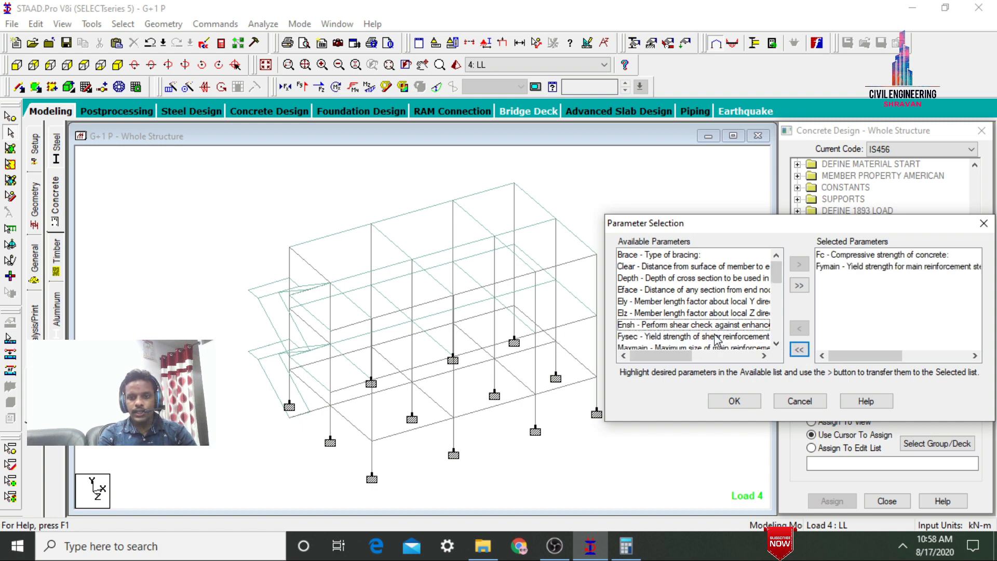
double_click(716, 338)
double_click(717, 337)
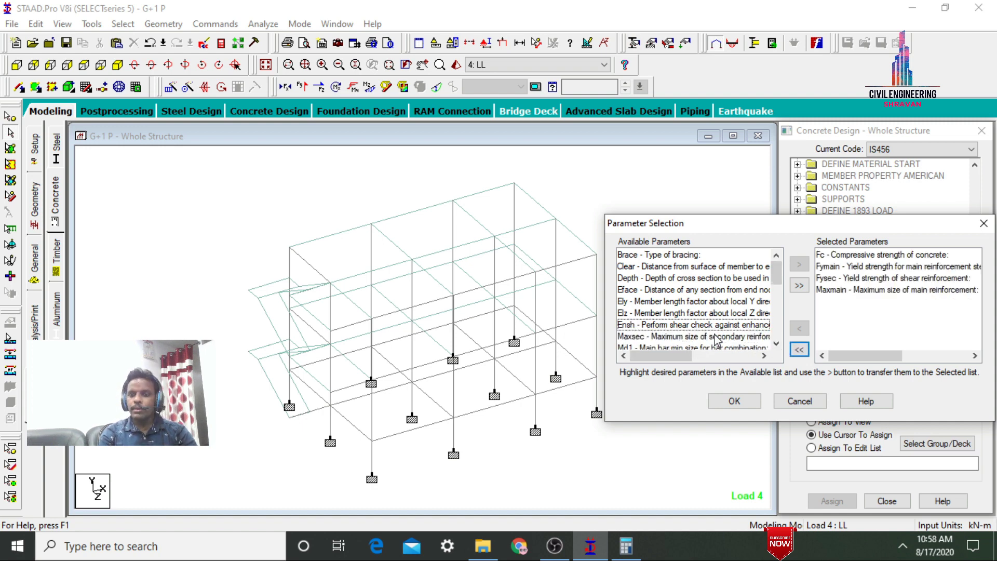
double_click(717, 338)
double_click(716, 338)
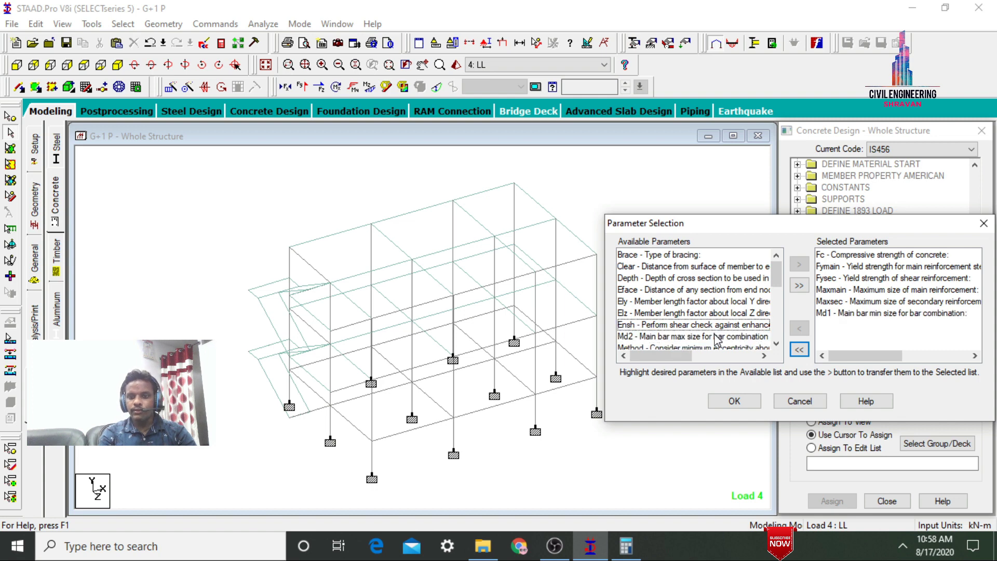
double_click(717, 337)
left_click(734, 400)
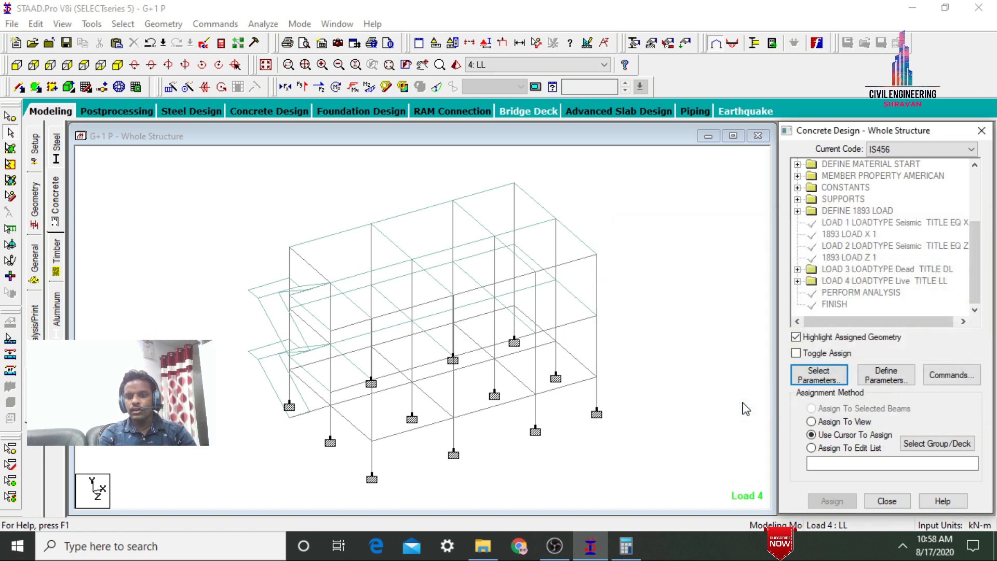
Step: Define the FC design parameter with a concrete compressive strength of 25000 kN/m2
left_click(886, 377)
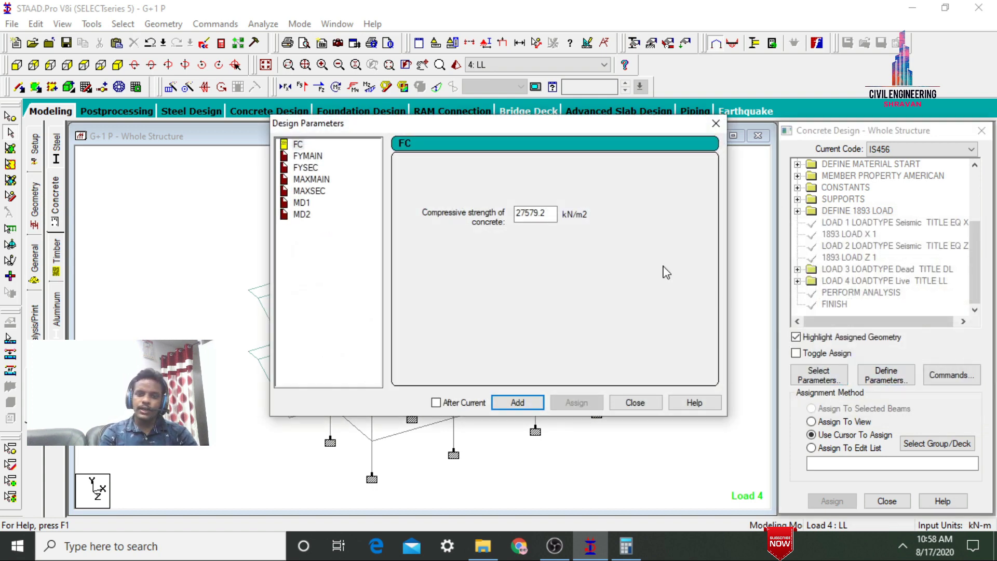
left_click_drag(552, 213, 412, 208)
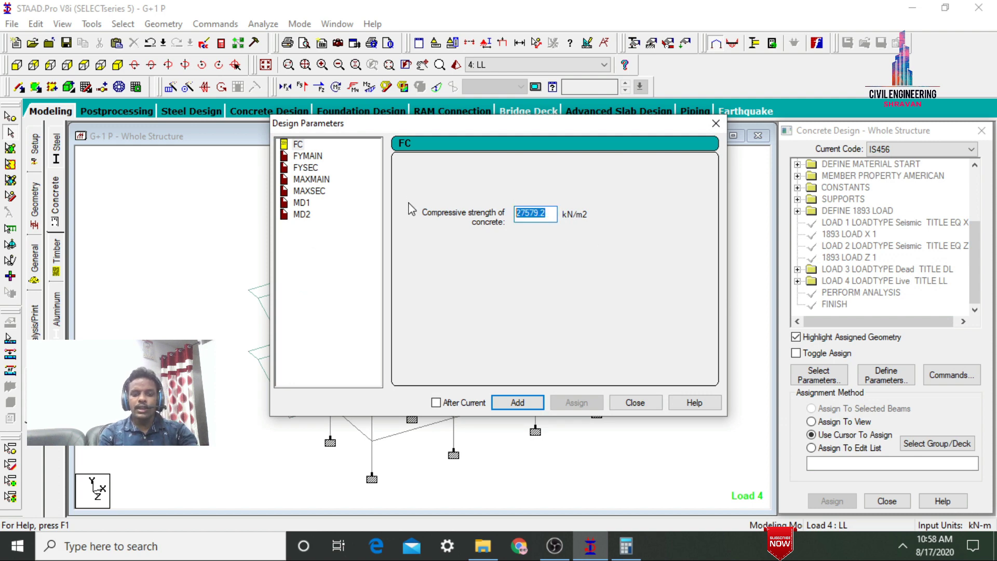
type("25000")
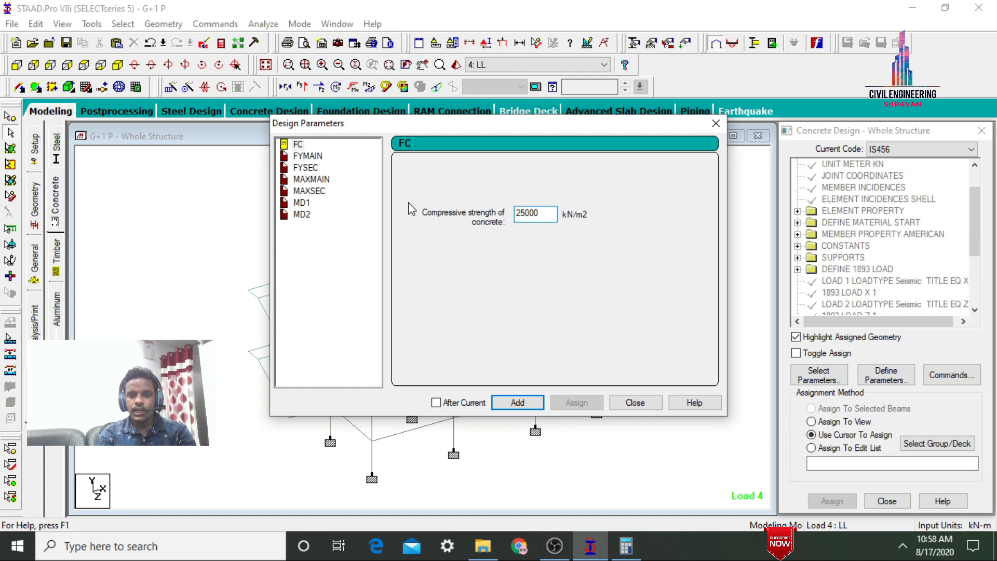
Step: Define the FYMAIN and FYSEC yield strengths for main and shear reinforcement as 500000 kN/m2 each
left_click(296, 156)
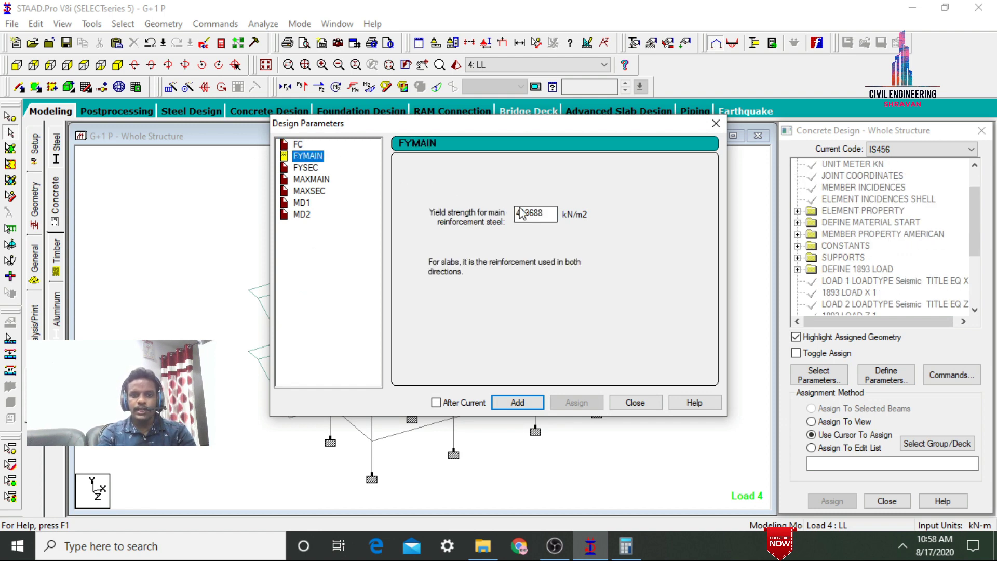
left_click_drag(554, 214, 509, 217)
type("500000")
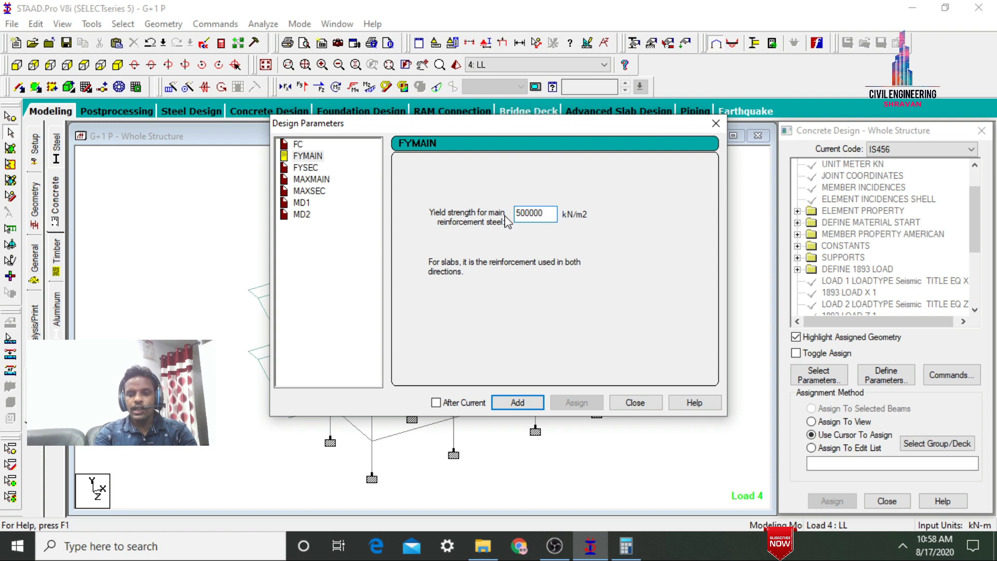
left_click(306, 167)
left_click_drag(539, 214, 516, 218)
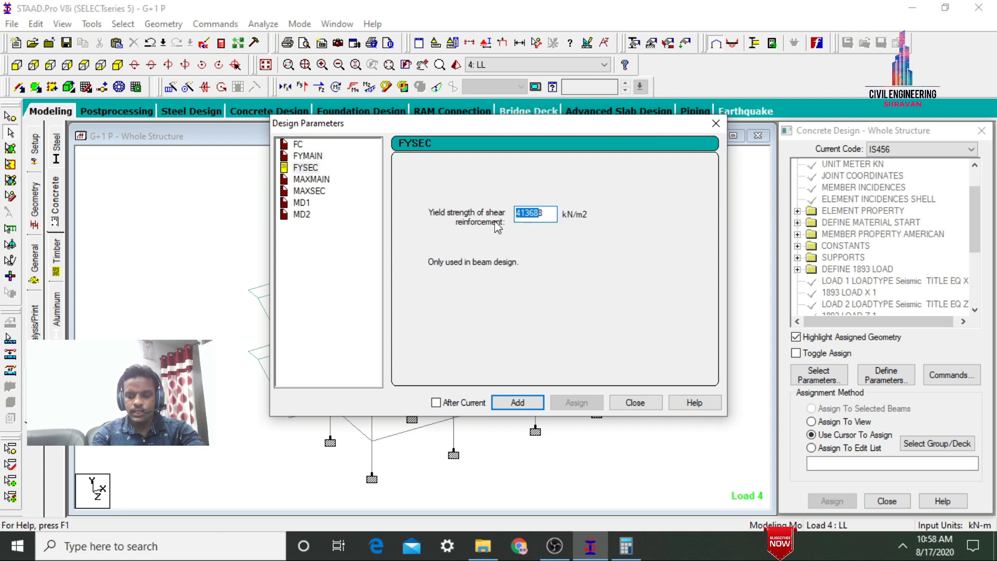
type("4136")
key("Delete")
type("500000")
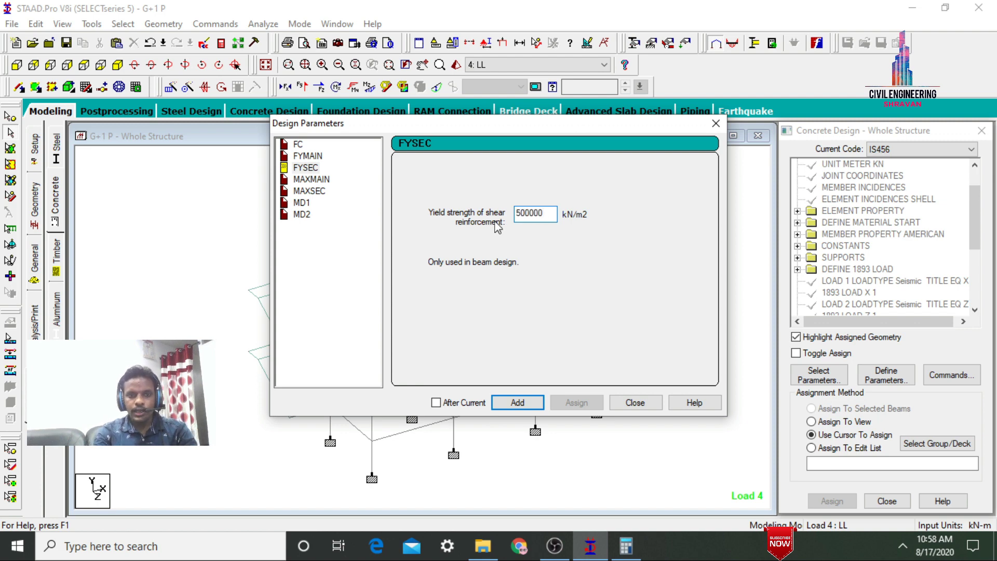
Step: Add the MAXMAIN and MAXSEC parameters with a maximum main and secondary reinforcement size of 16 mm each
left_click(313, 181)
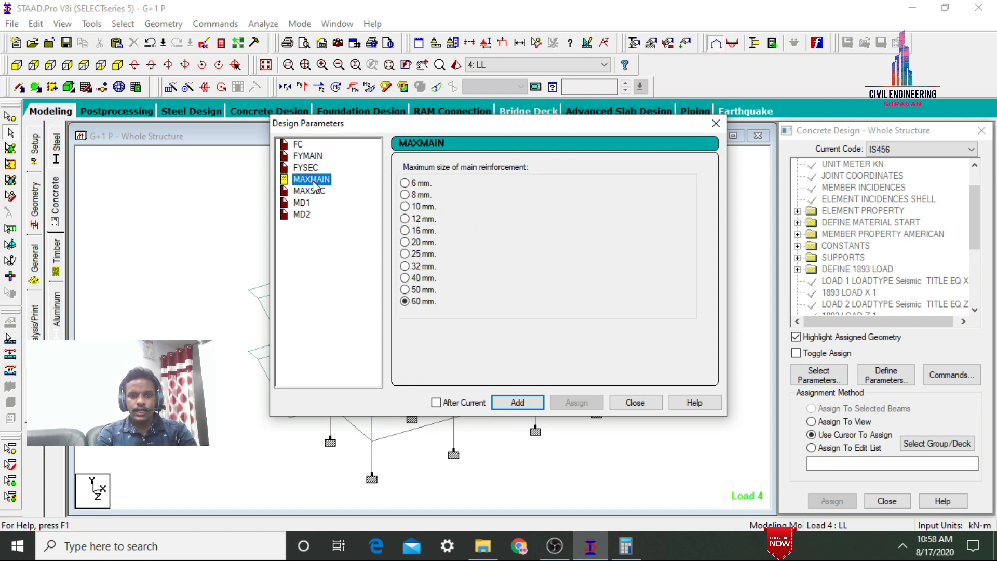
left_click(419, 232)
left_click(516, 403)
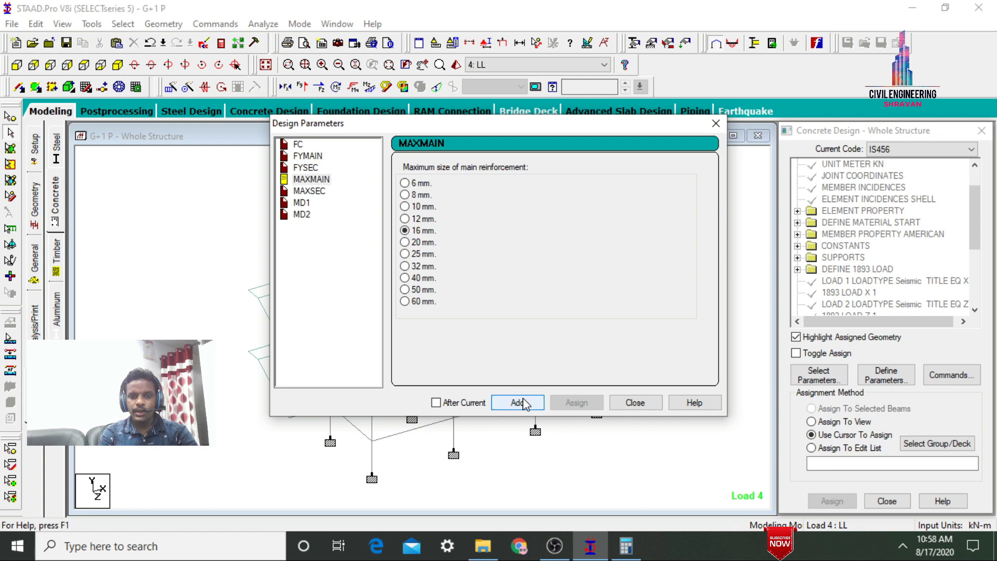
left_click(307, 191)
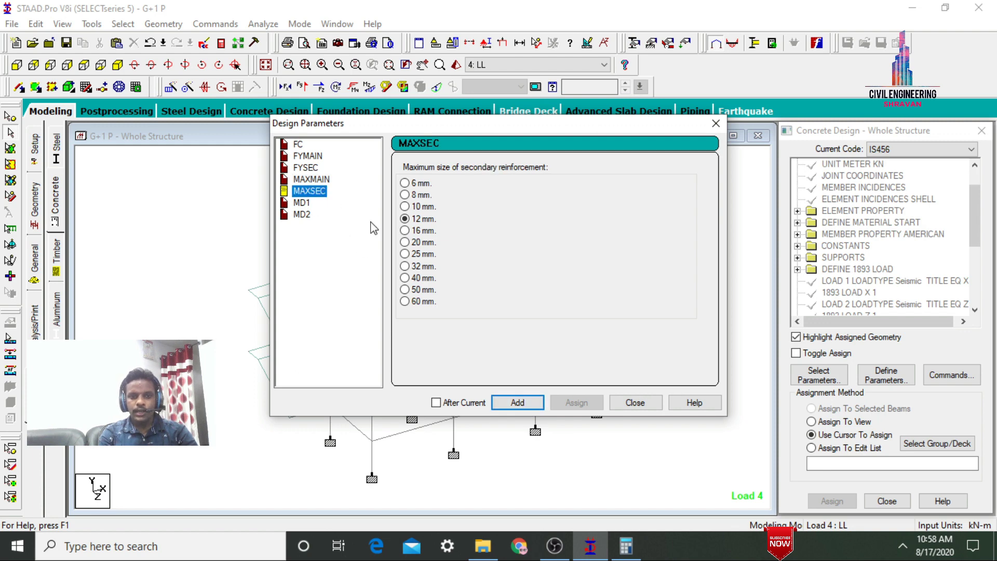
left_click(406, 231)
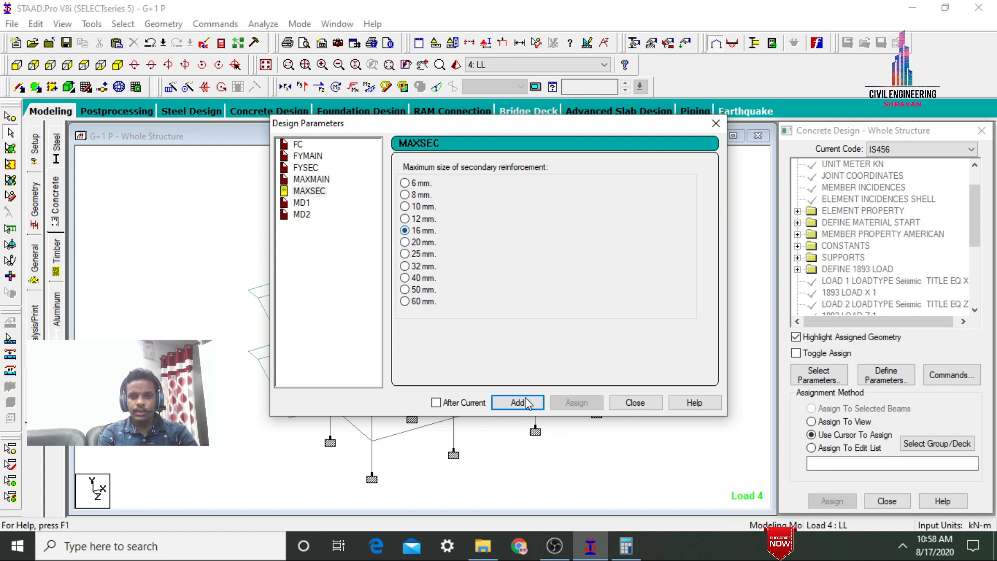
left_click(524, 404)
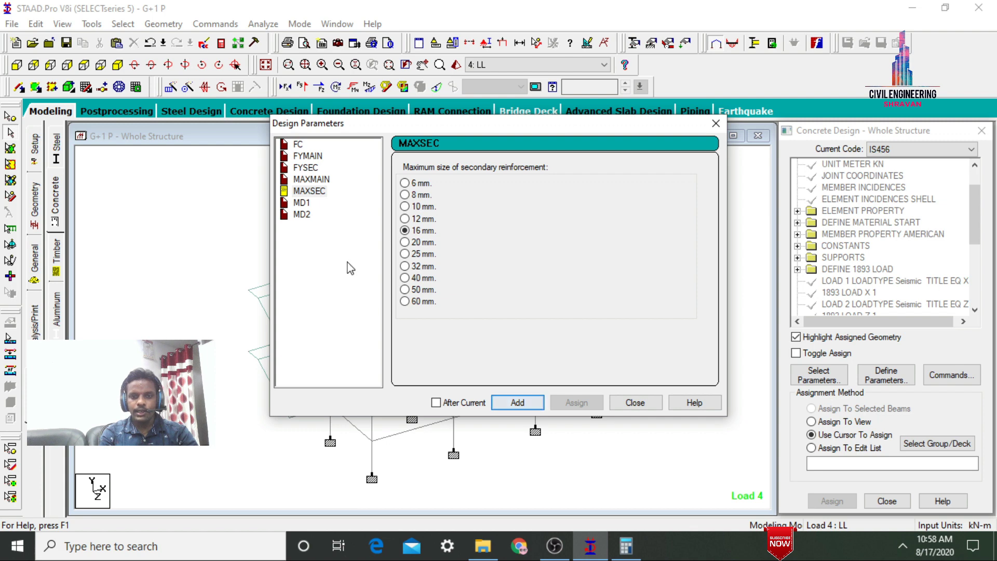
Step: Add the MD1 and MD2 bar combination parameters at 12 mm each and finish defining the design parameters
left_click(302, 203)
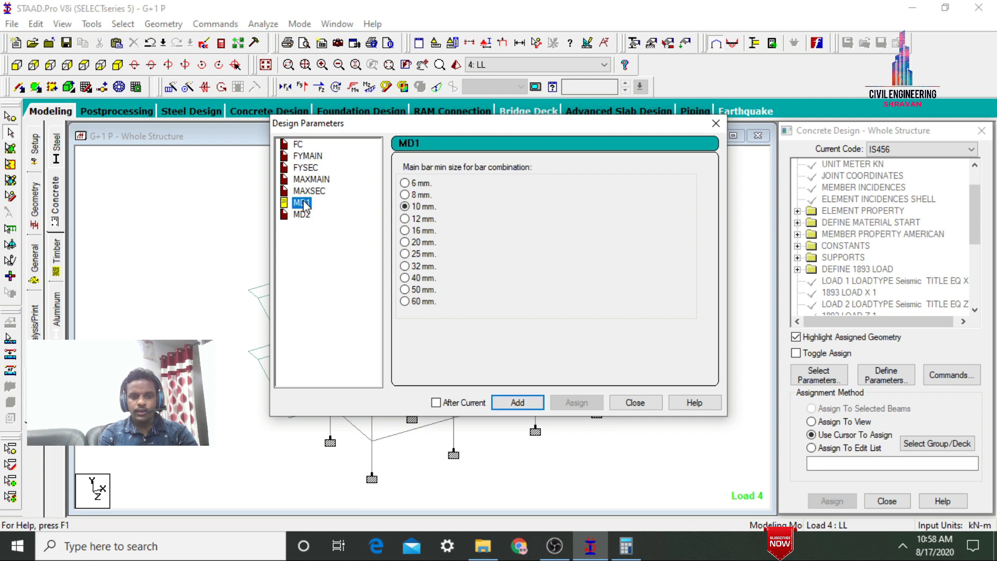
left_click(423, 218)
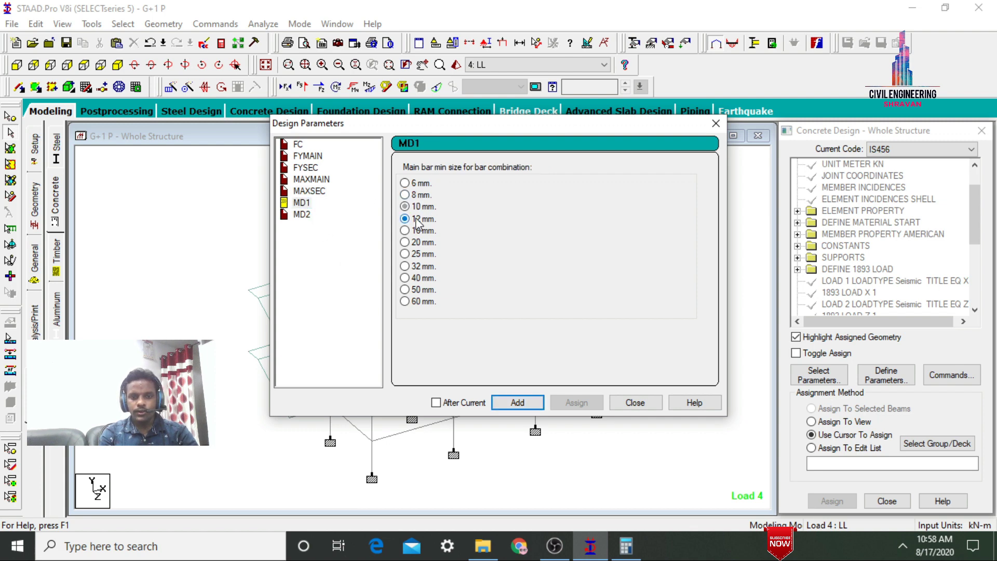
left_click(514, 403)
left_click(302, 215)
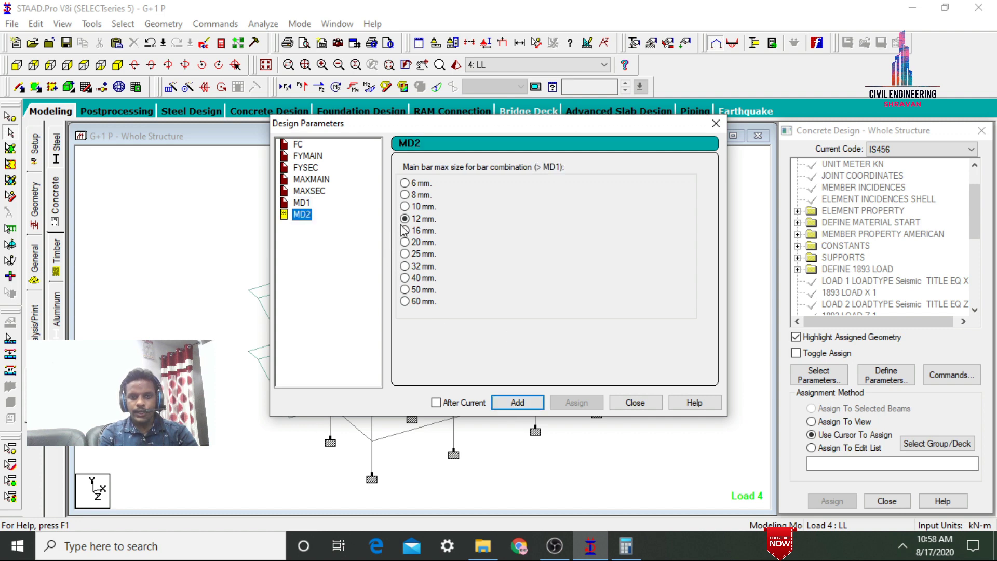
left_click(518, 403)
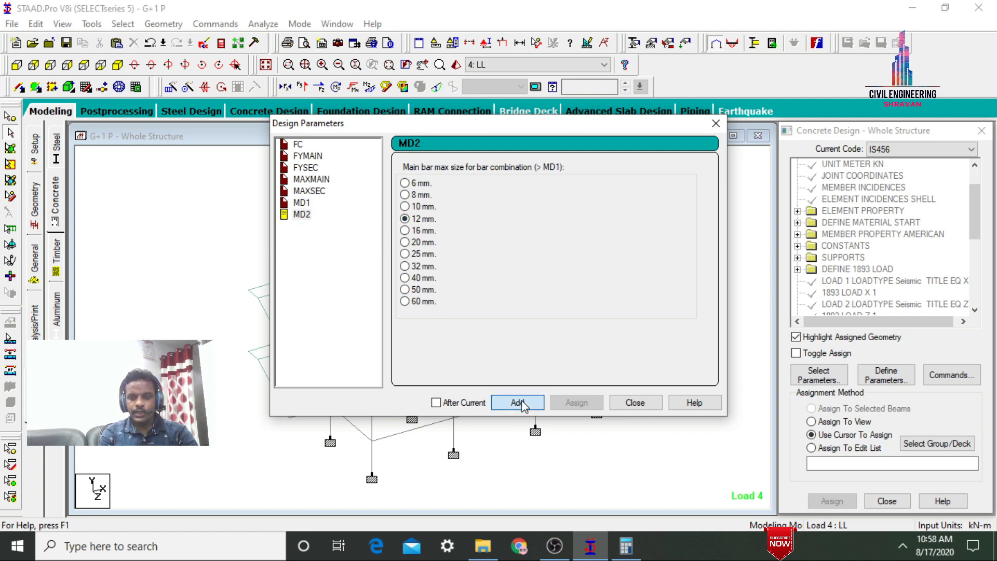
left_click(644, 407)
Step: Add the DESIGN BEAM and DESIGN COLUMN commands to the concrete design
left_click(950, 375)
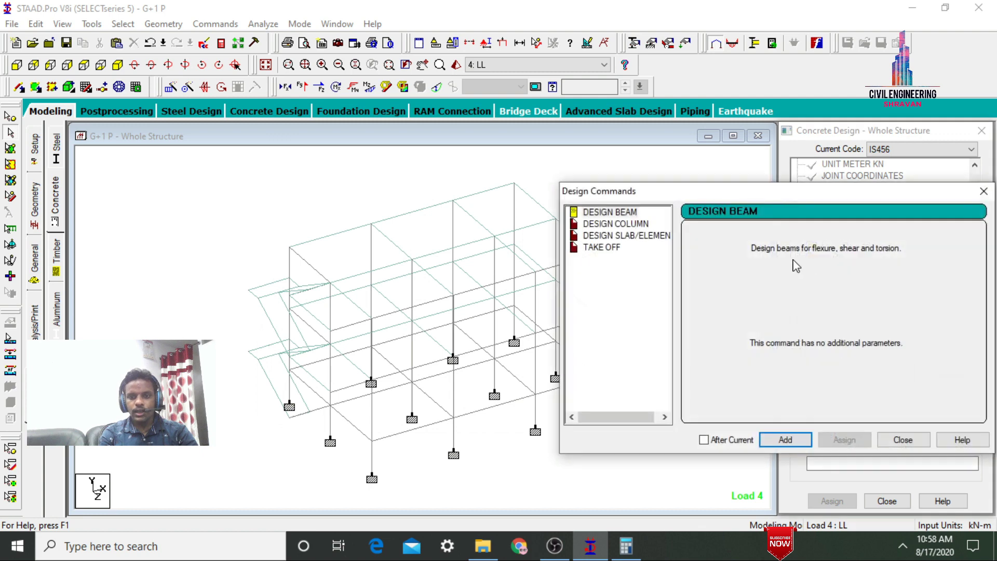
left_click(606, 214)
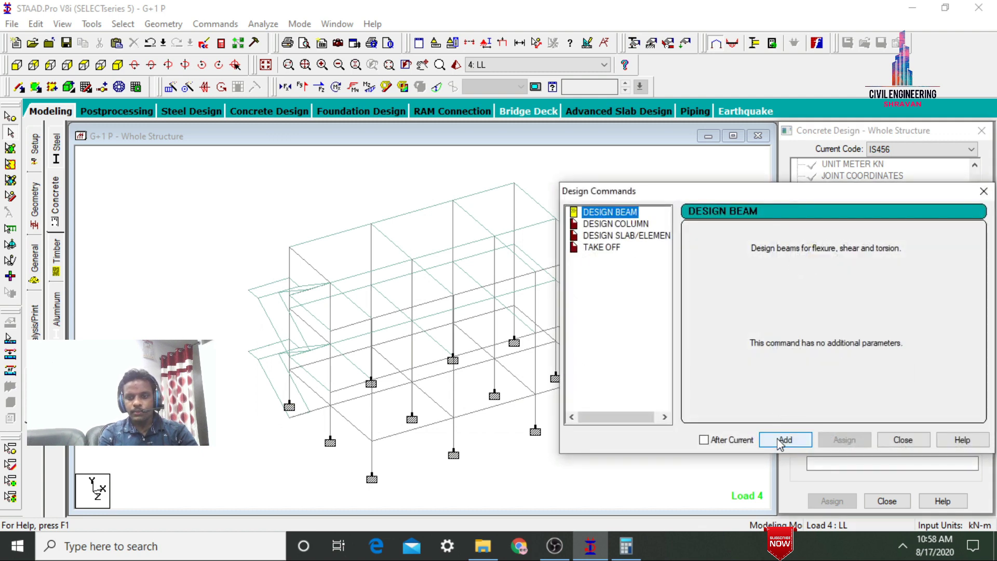
left_click(785, 440)
left_click(616, 225)
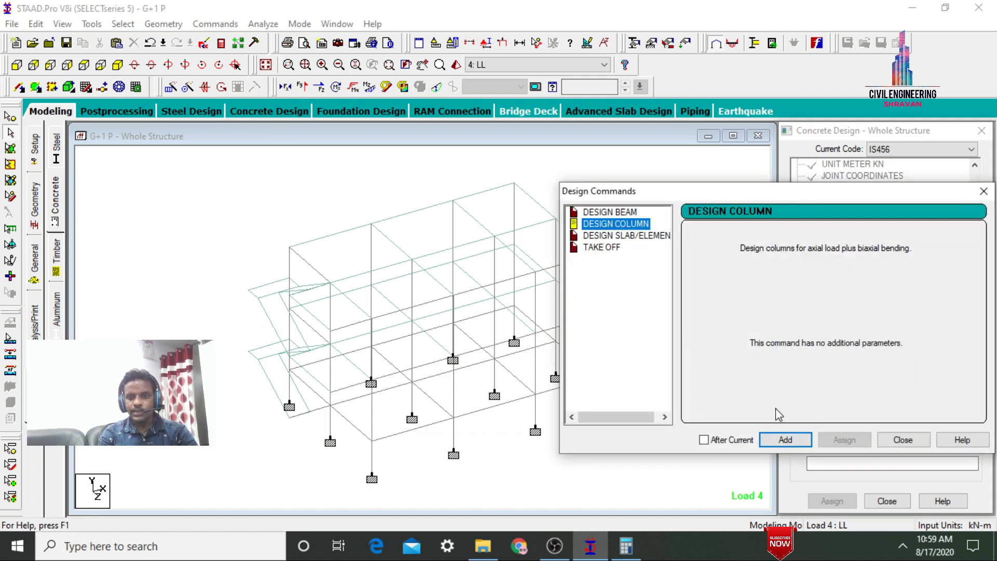
left_click(785, 440)
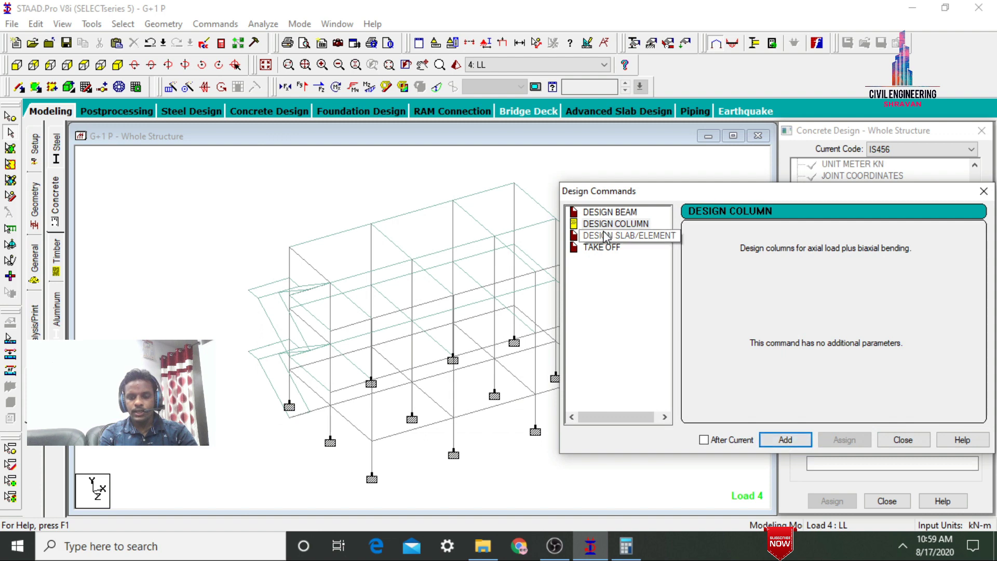
Step: Add the DESIGN SLAB/ELEMENT and TAKE OFF commands to the concrete design and finish defining the design commands
left_click(606, 235)
left_click(786, 440)
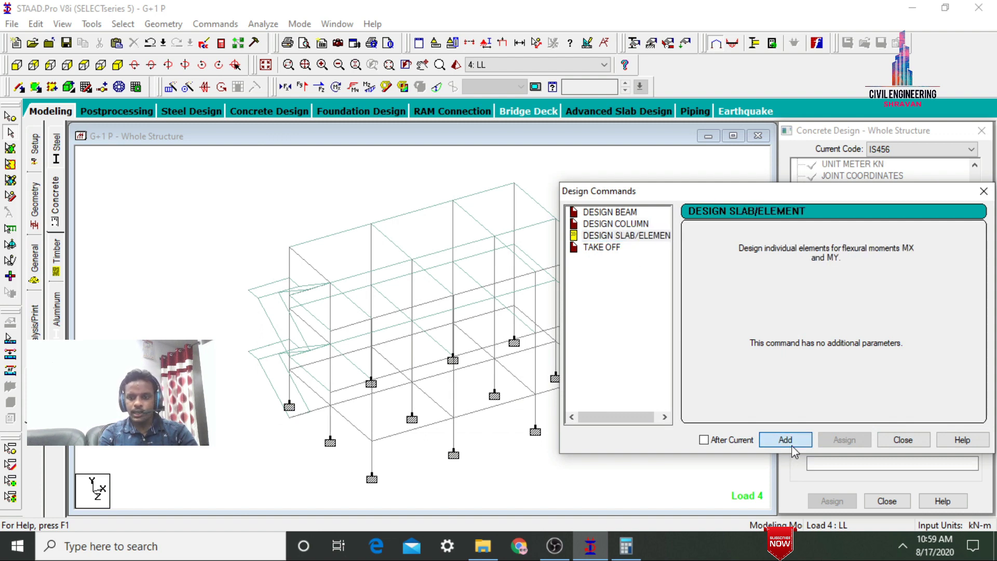
left_click(602, 247)
left_click(785, 440)
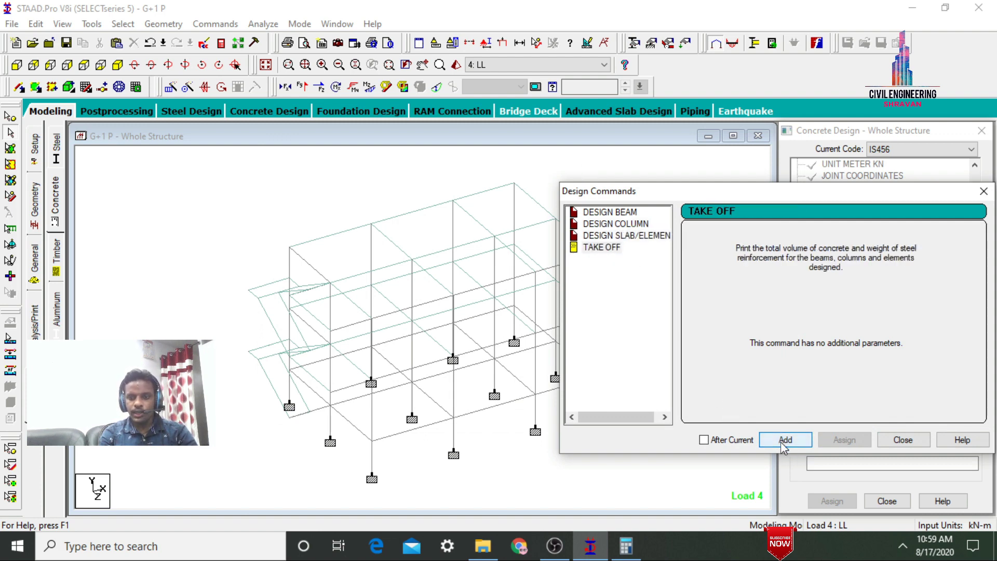
left_click(902, 439)
Step: Assign the FC 25000 concrete strength parameter to the whole structure in view
left_click_drag(974, 205, 975, 254)
left_click(842, 222)
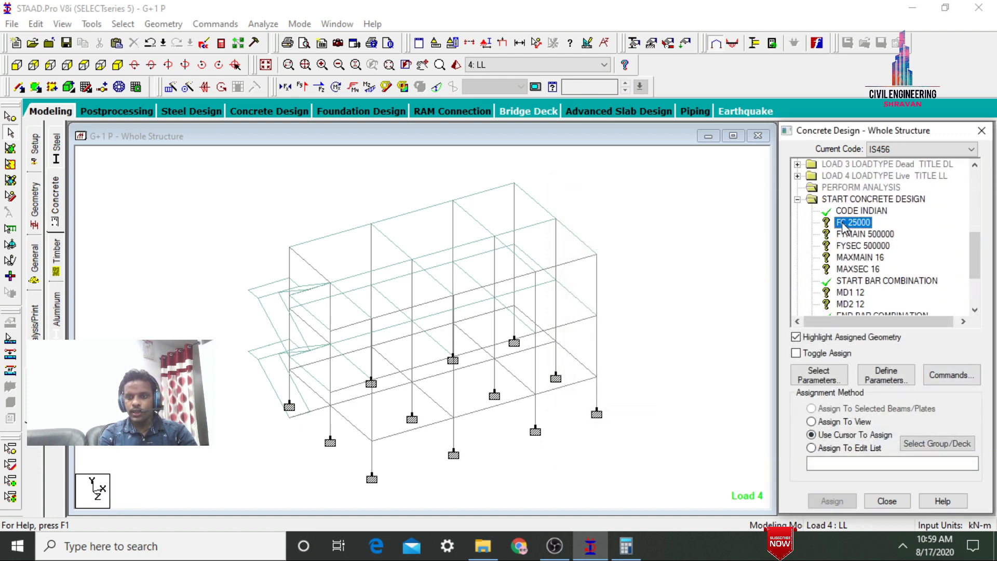
left_click(812, 422)
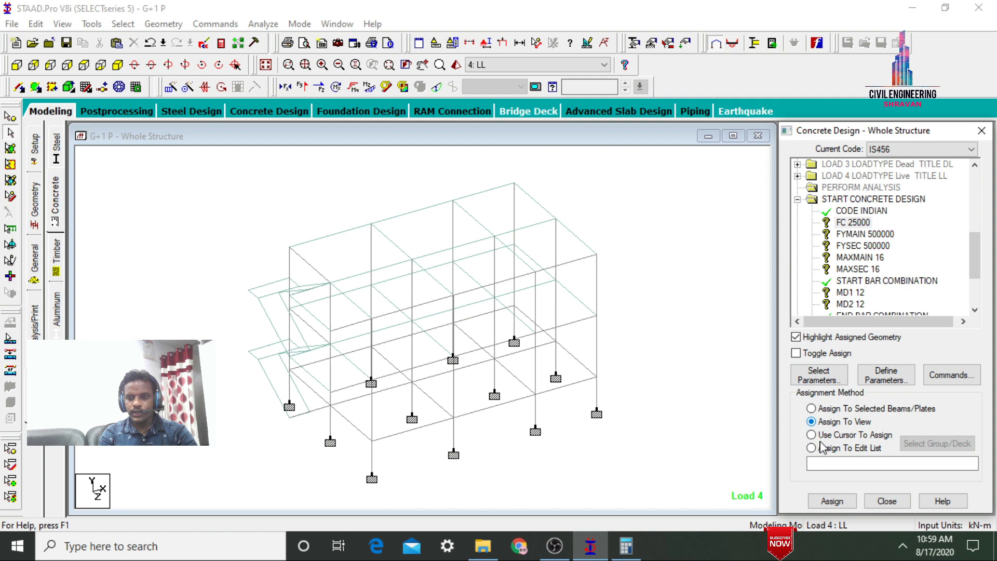
left_click(831, 501)
key("Return")
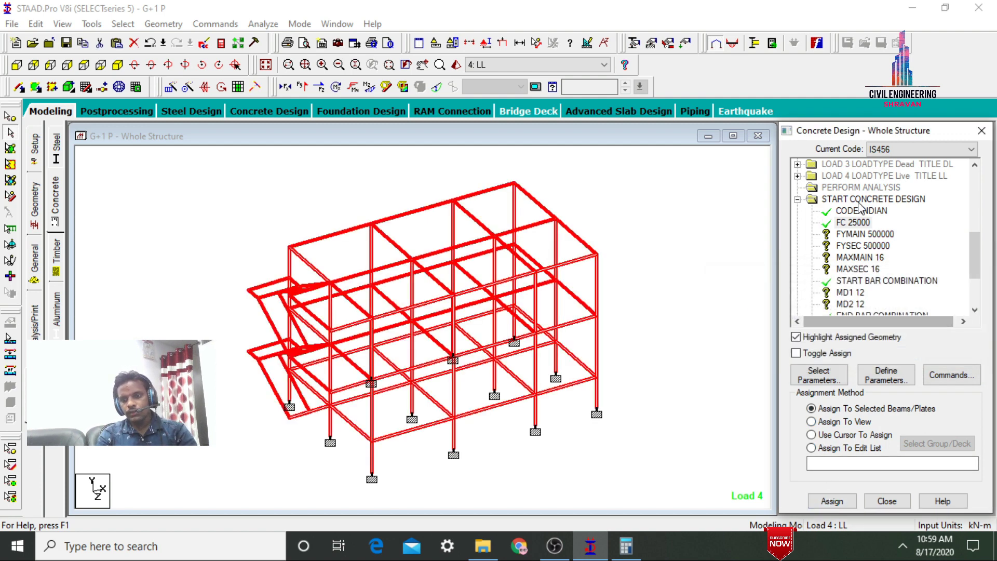
Step: Assign the FYMAIN 500000 and FYSEC 500000 yield strength parameters to all applicable members in view
left_click(862, 234)
left_click(812, 422)
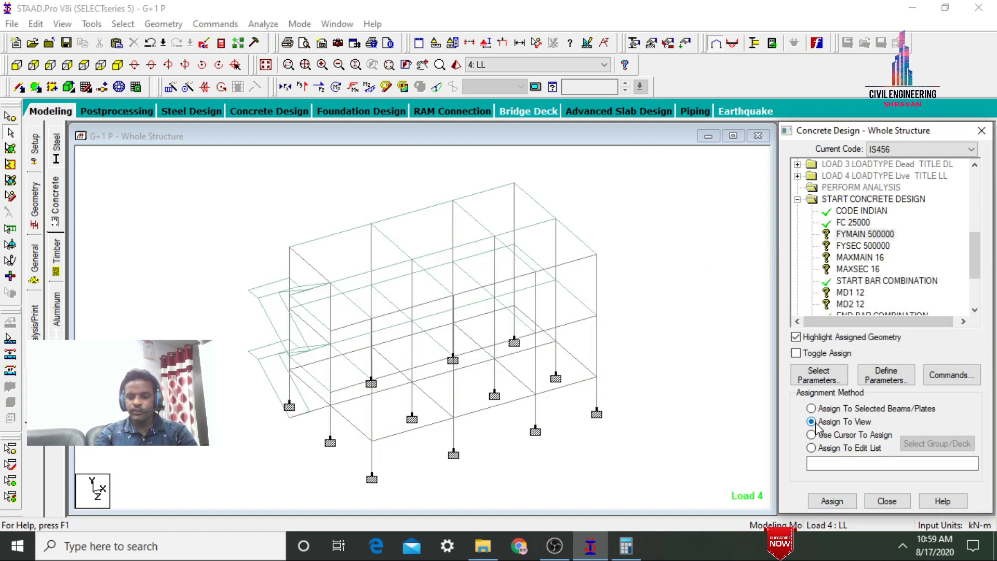
left_click(831, 501)
key("Return")
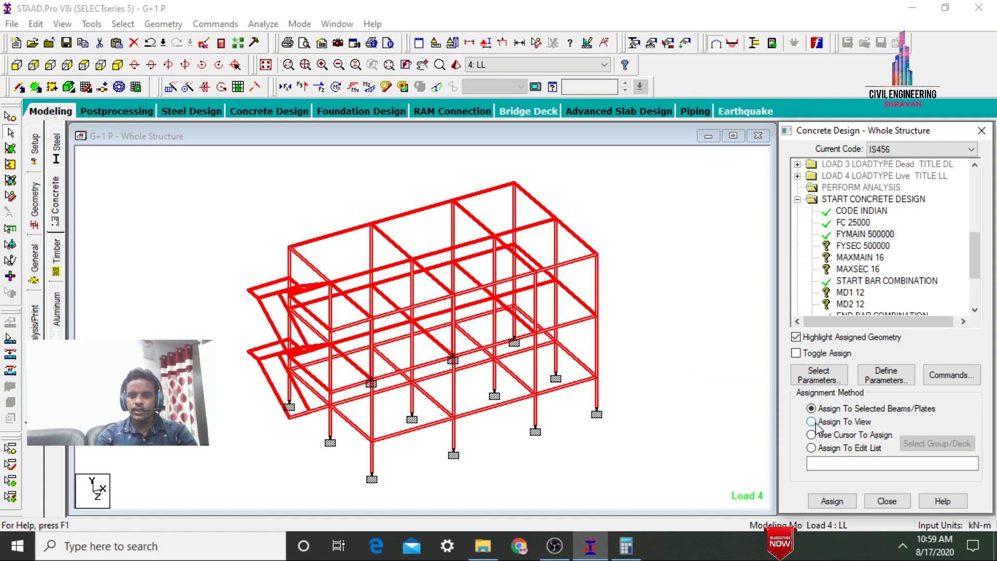
left_click(845, 247)
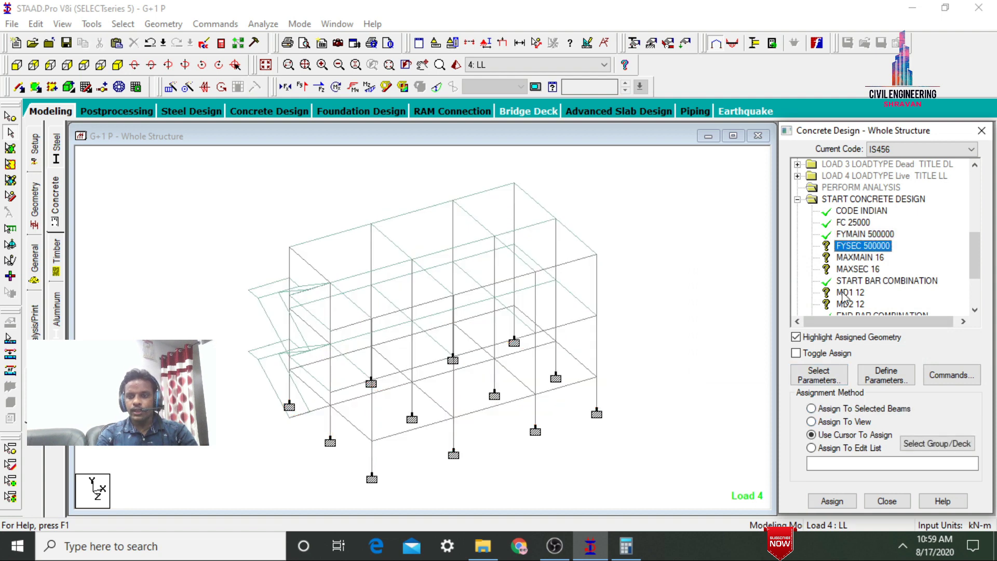
left_click(811, 421)
left_click(831, 501)
key("Return")
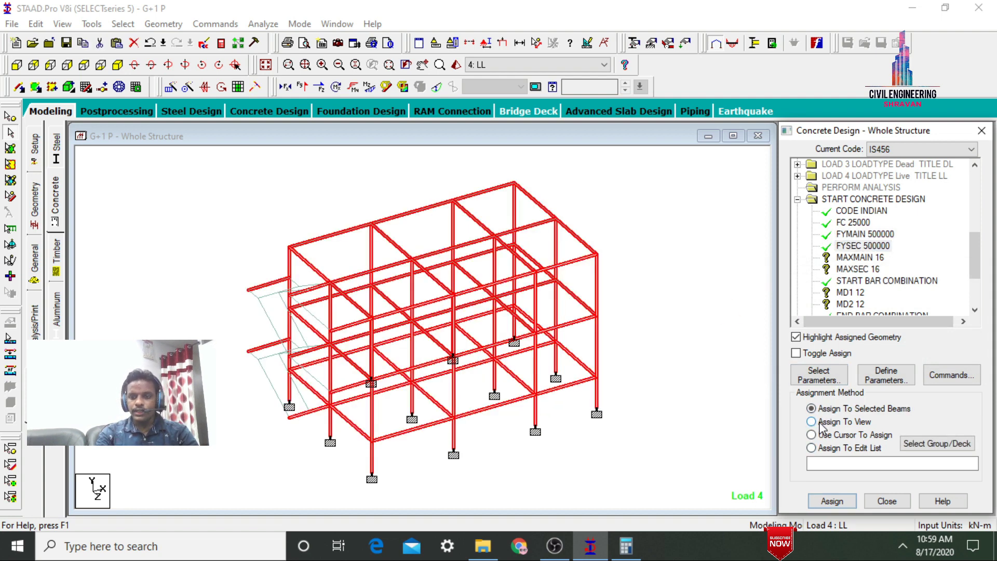
Step: Assign the MAXMAIN 16 and MAXSEC 16 reinforcement size parameters to all members in view
left_click(859, 258)
left_click(830, 423)
key("Return")
key("Return")
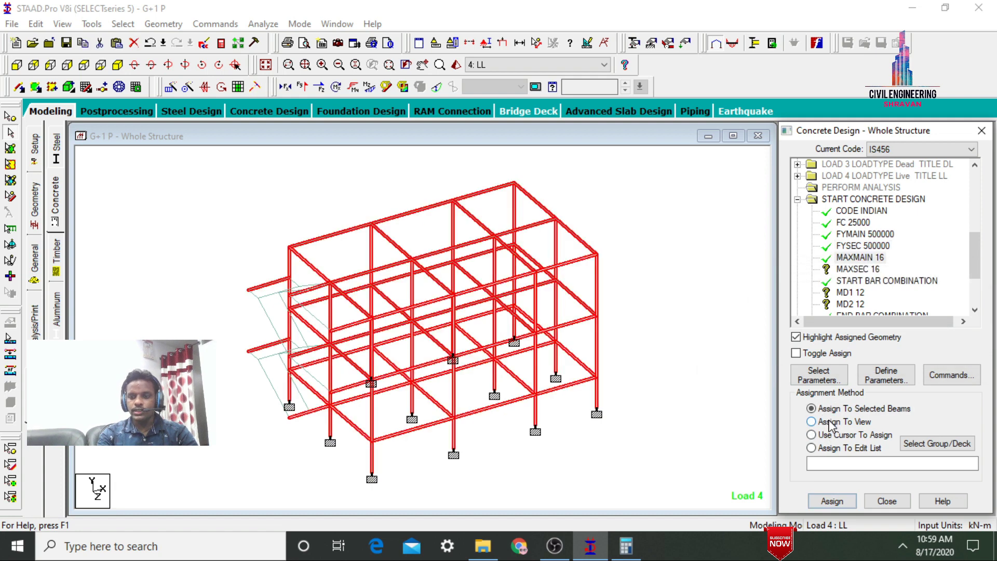
left_click(860, 269)
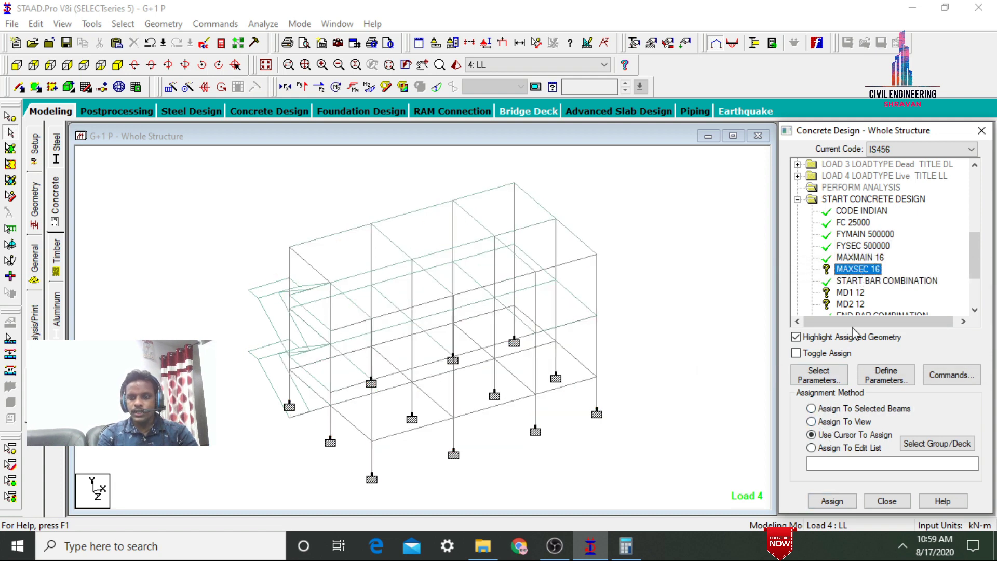
left_click(831, 422)
key("Return")
key("Return")
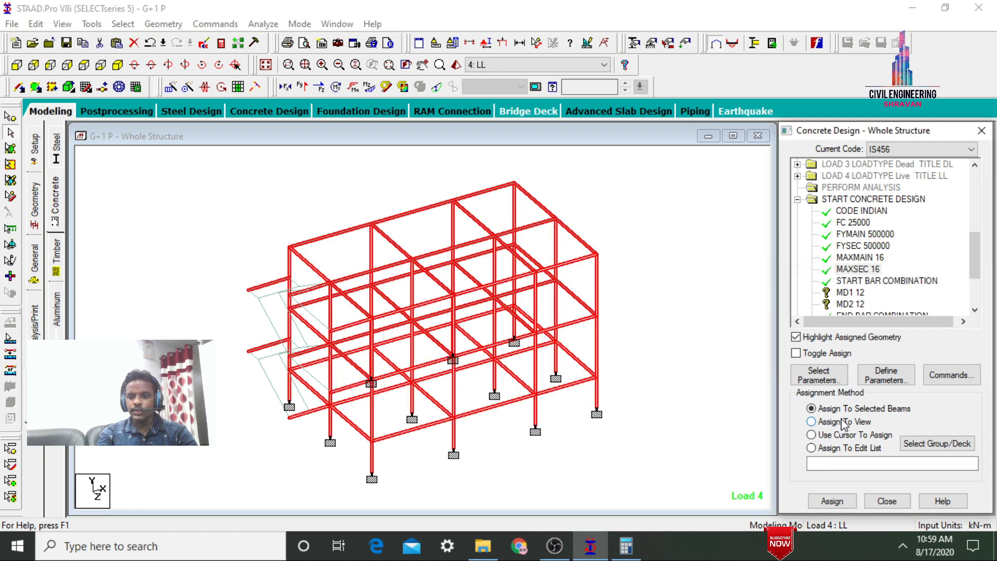
Step: Assign the MD1 12 and MD2 12 bar combination parameters to all members in view
left_click(837, 293)
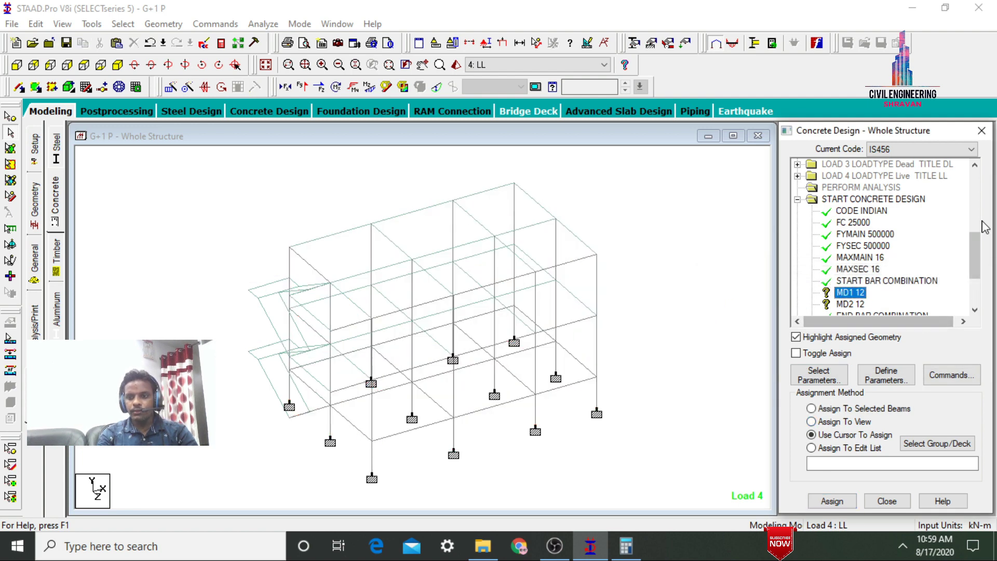
left_click_drag(978, 252, 980, 264)
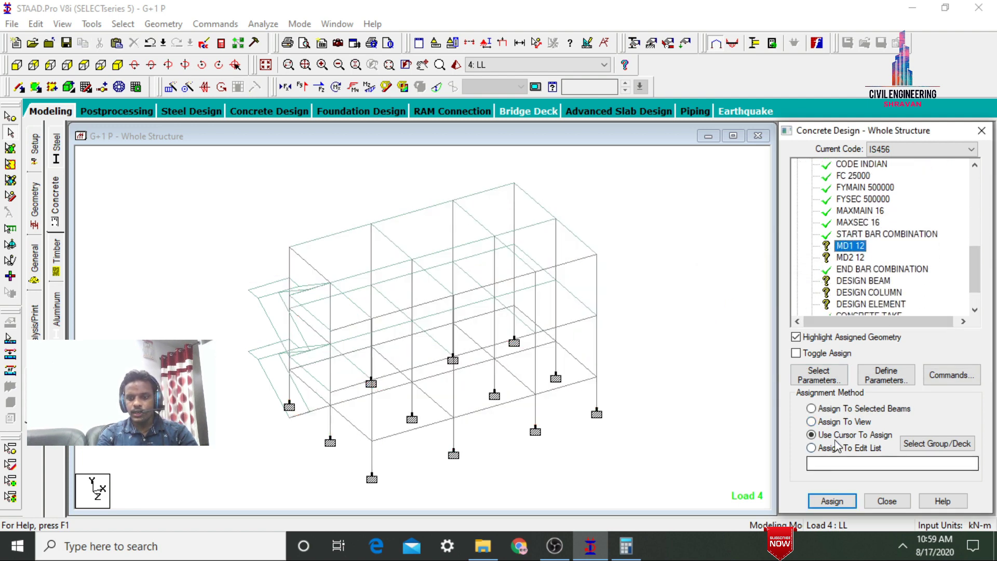
left_click(836, 421)
left_click(826, 501)
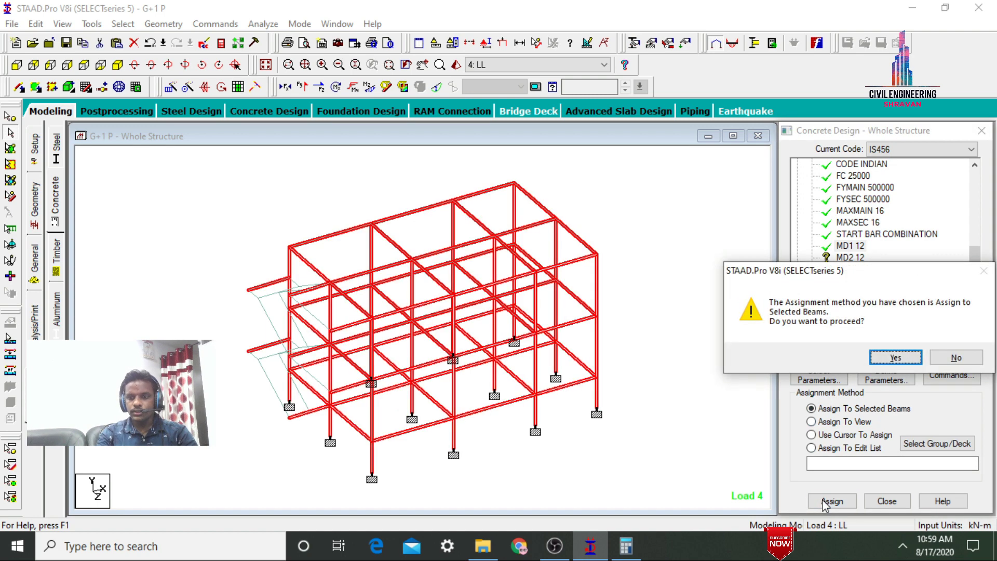
left_click(895, 357)
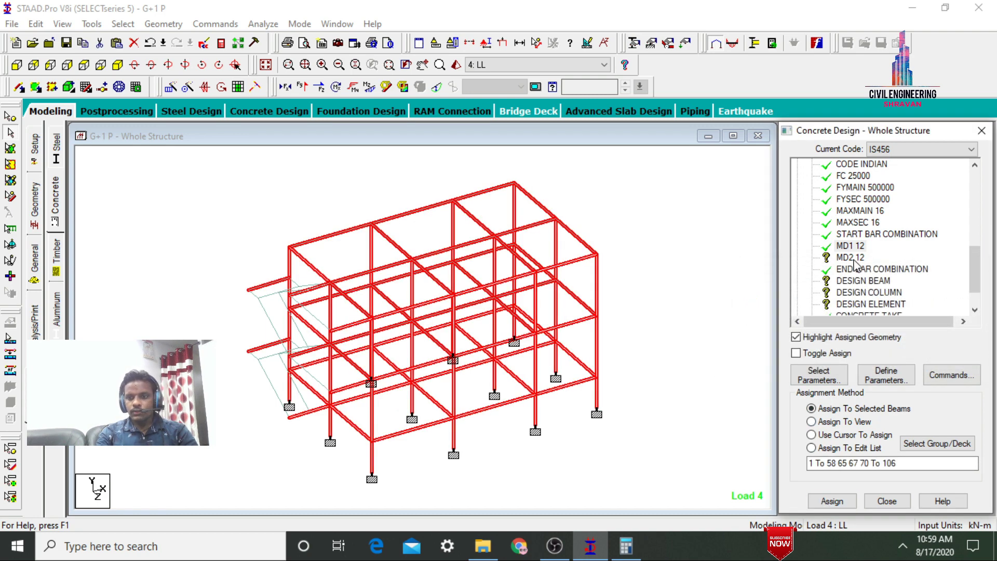
left_click(852, 258)
left_click(811, 421)
left_click(832, 500)
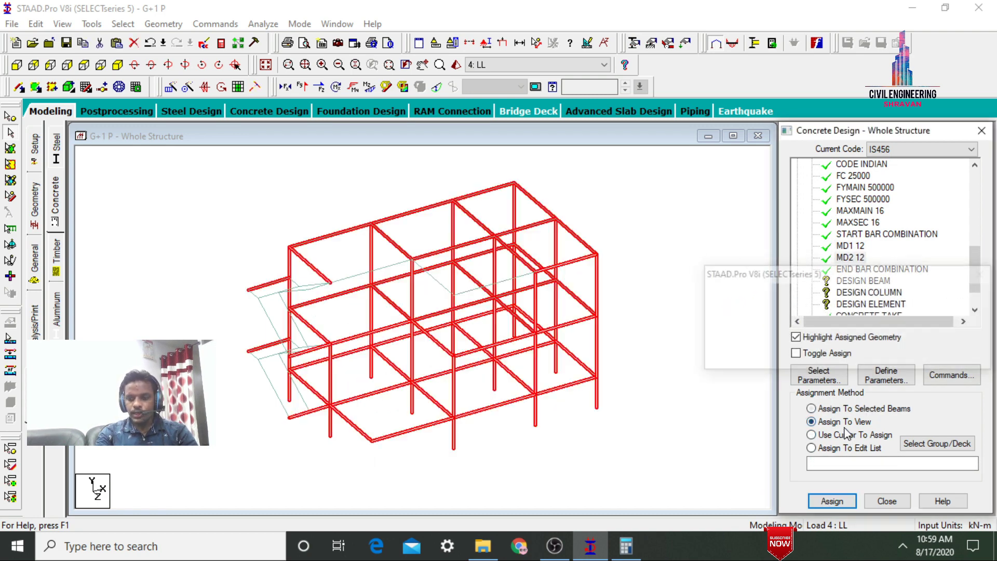
left_click(895, 358)
Step: Assign the DESIGN BEAM command to all beams parallel to the X and Z axes
left_click(862, 280)
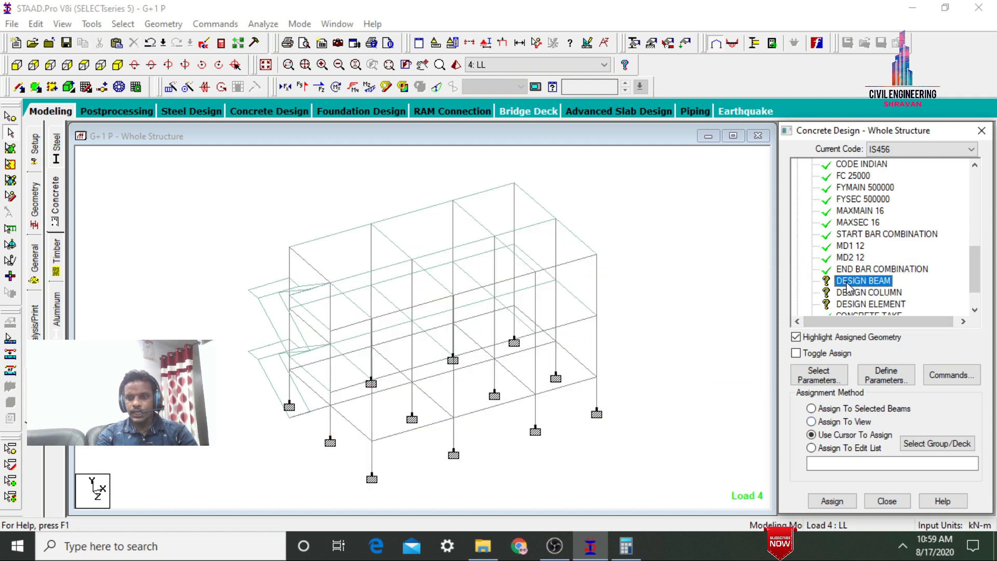
left_click(130, 25)
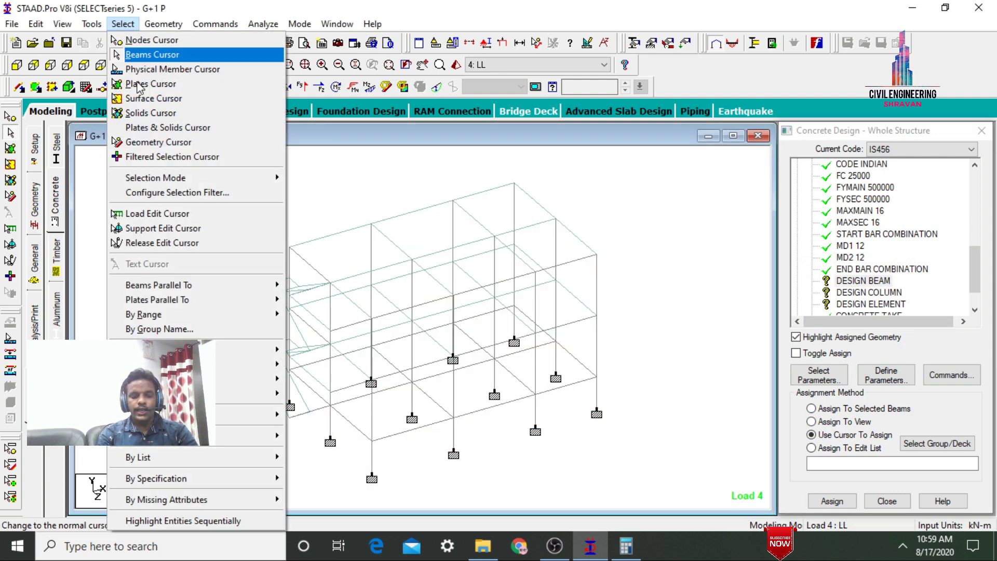
mouse_move(175, 288)
left_click(301, 285)
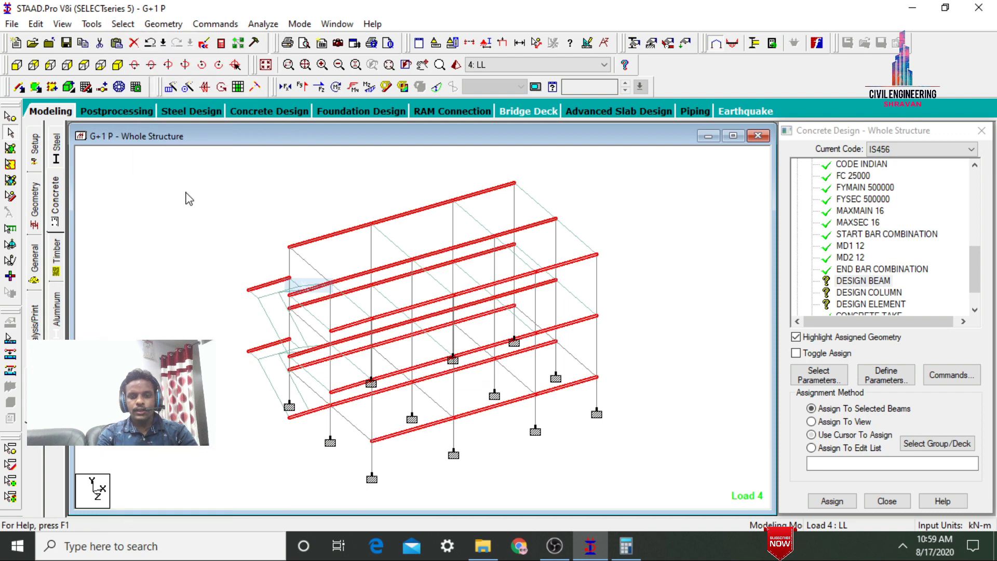
left_click(124, 24)
mouse_move(150, 286)
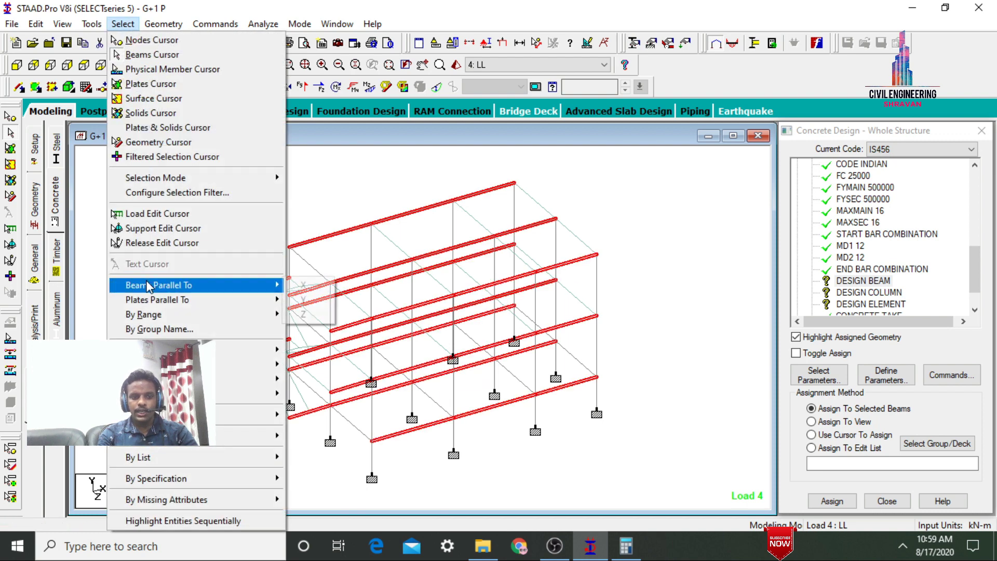
left_click(305, 314)
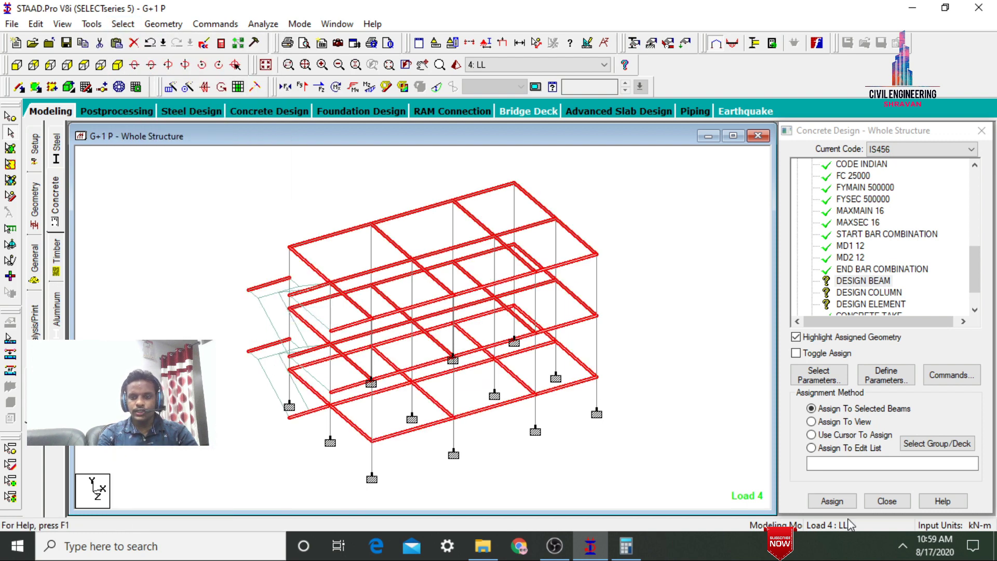
left_click(832, 501)
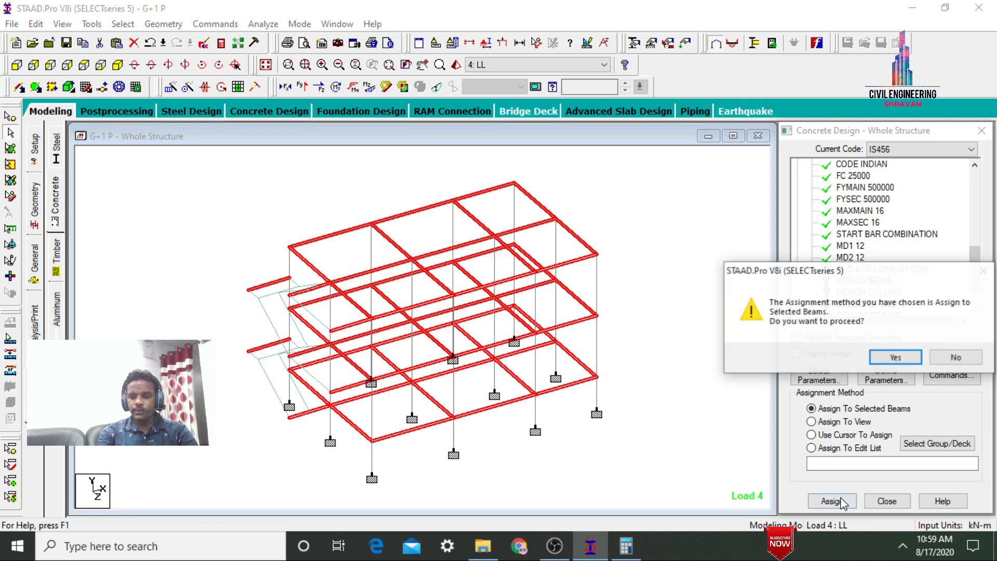
left_click(888, 356)
Step: Assign the DESIGN COLUMN command to all members parallel to the Y axis
left_click(862, 293)
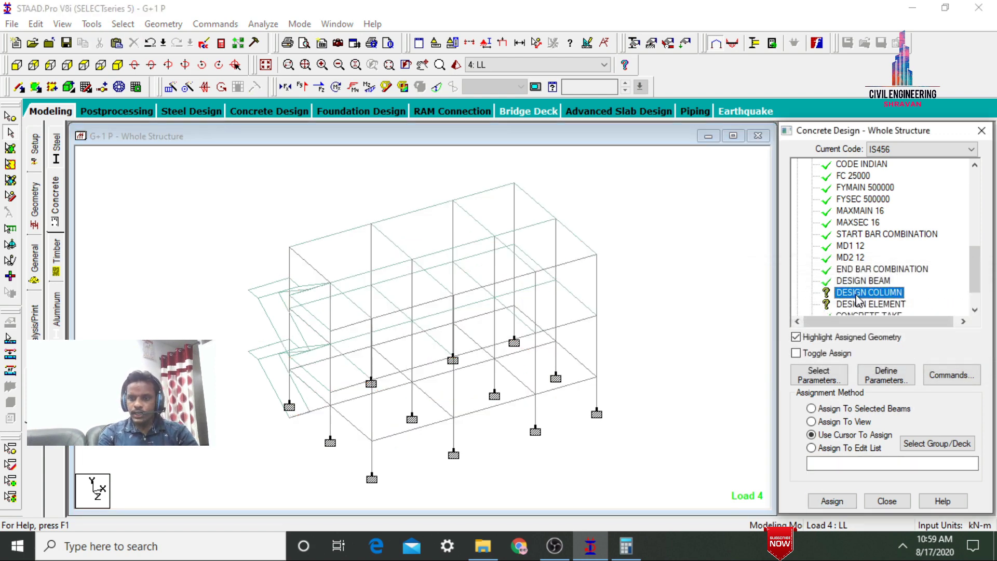
left_click(833, 435)
left_click(123, 24)
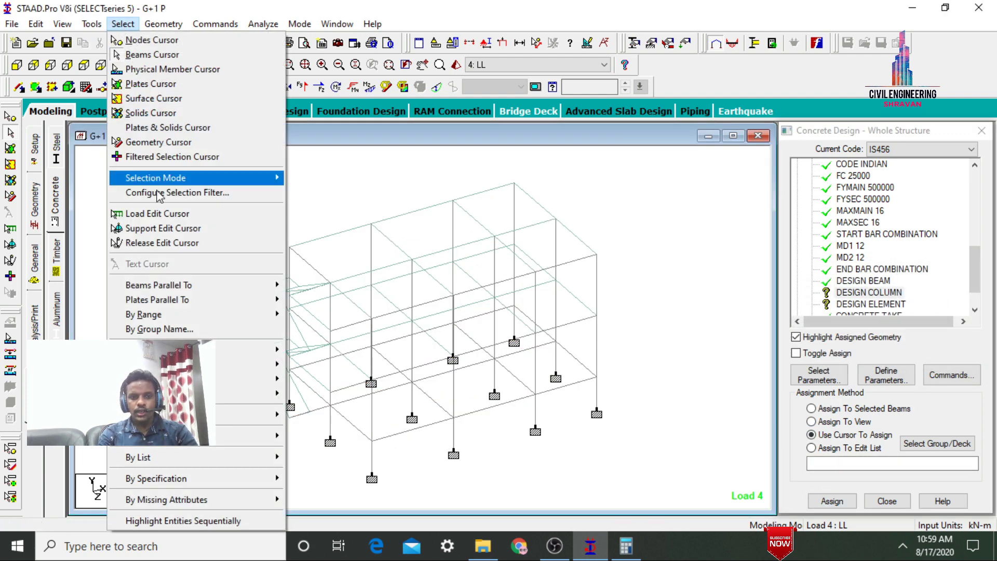
mouse_move(188, 287)
left_click(306, 300)
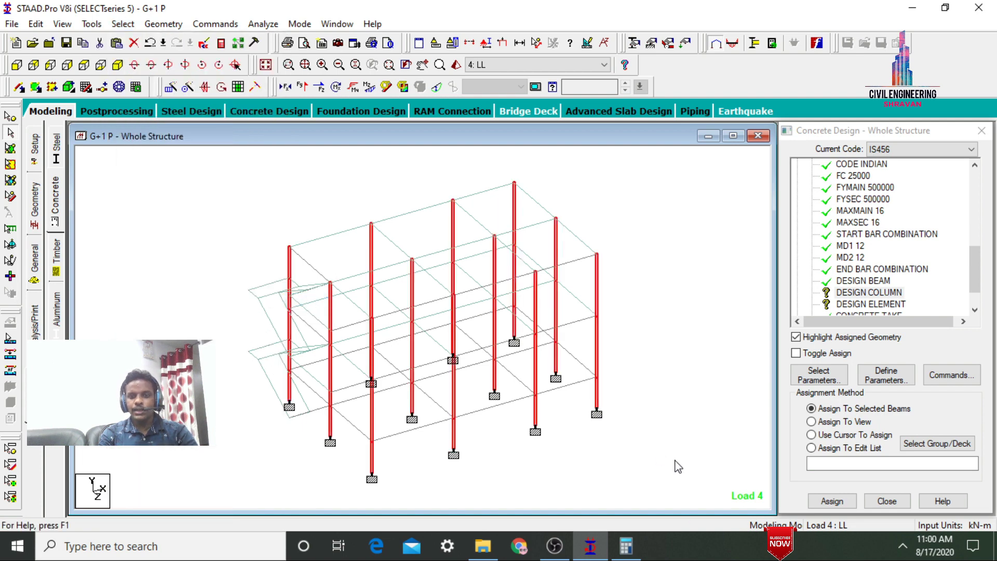
left_click(831, 501)
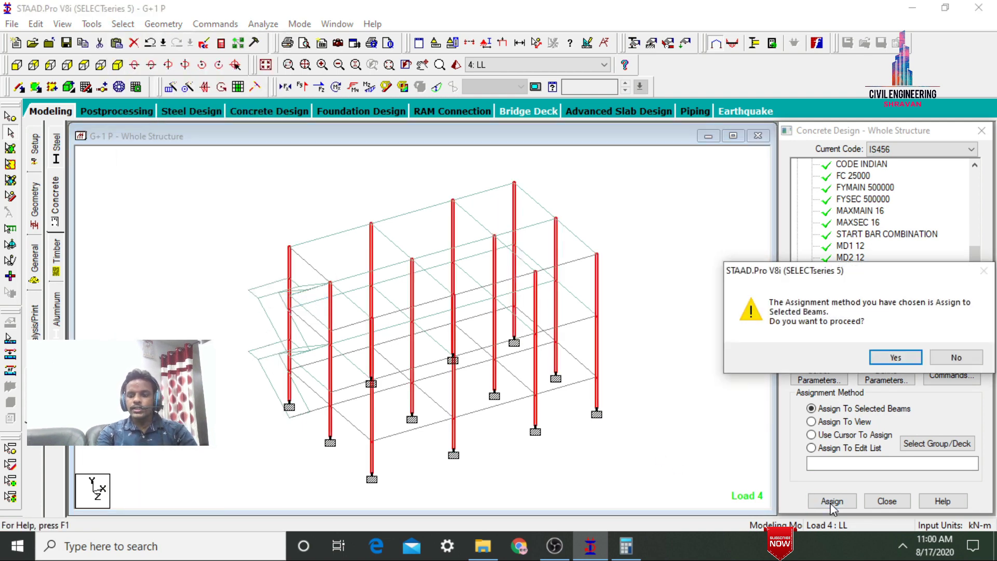
key("Return")
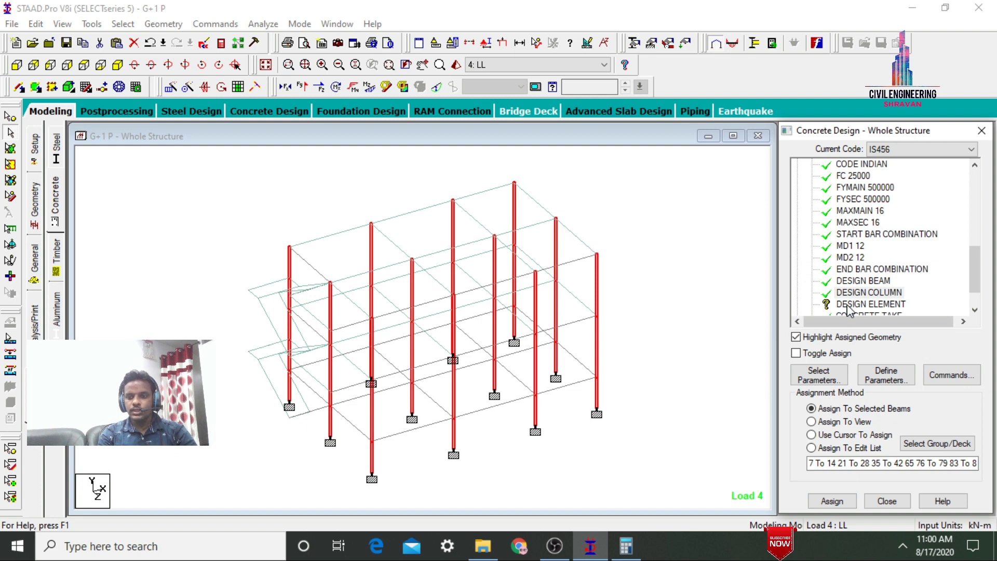
Step: Assign the DESIGN ELEMENT command to all plates in view and clear the selection
left_click(870, 304)
left_click(827, 422)
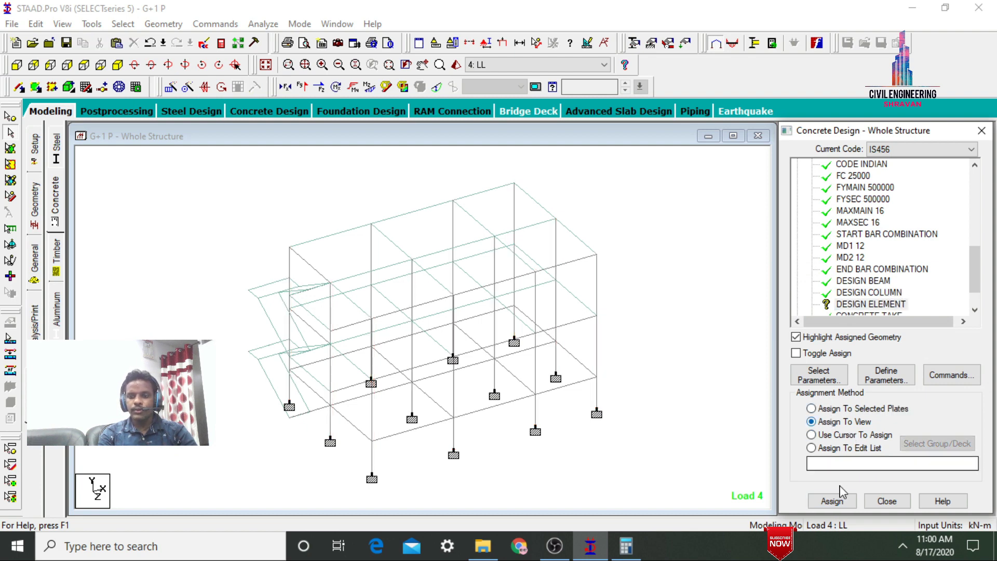
left_click(837, 503)
key("Return")
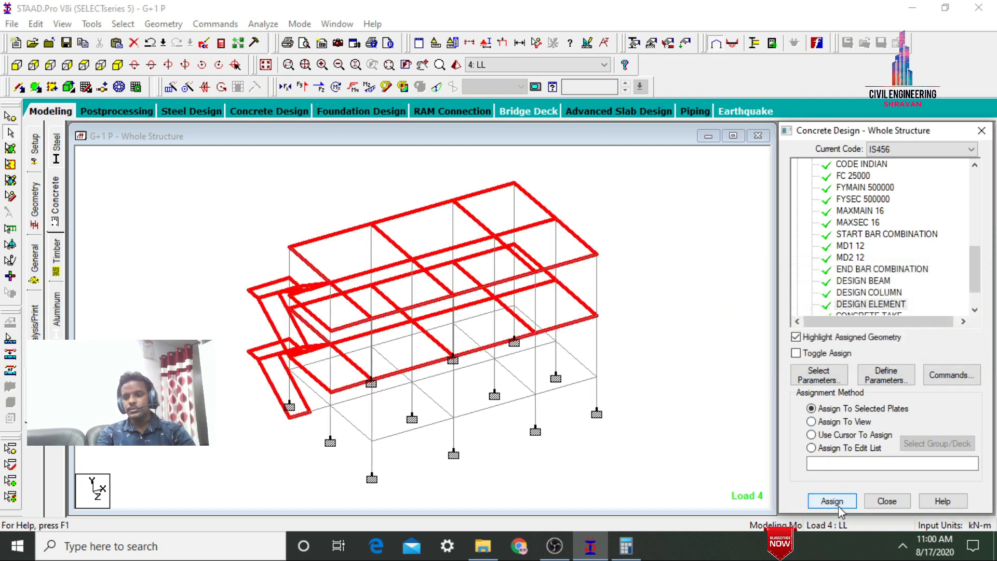
left_click(612, 289)
Step: Add a Perform Analysis command with the No Print option after the concrete design block
left_click(34, 319)
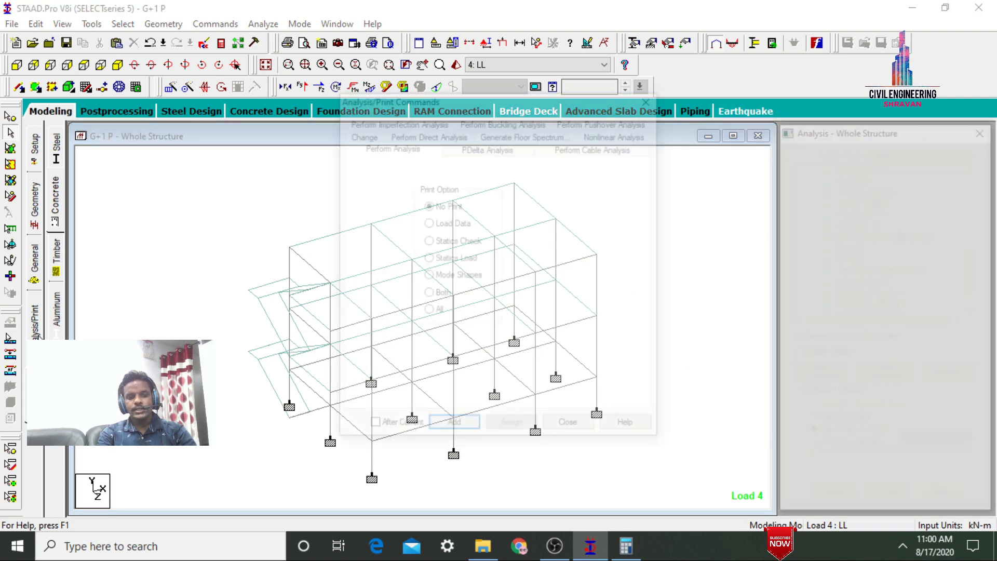
left_click(585, 431)
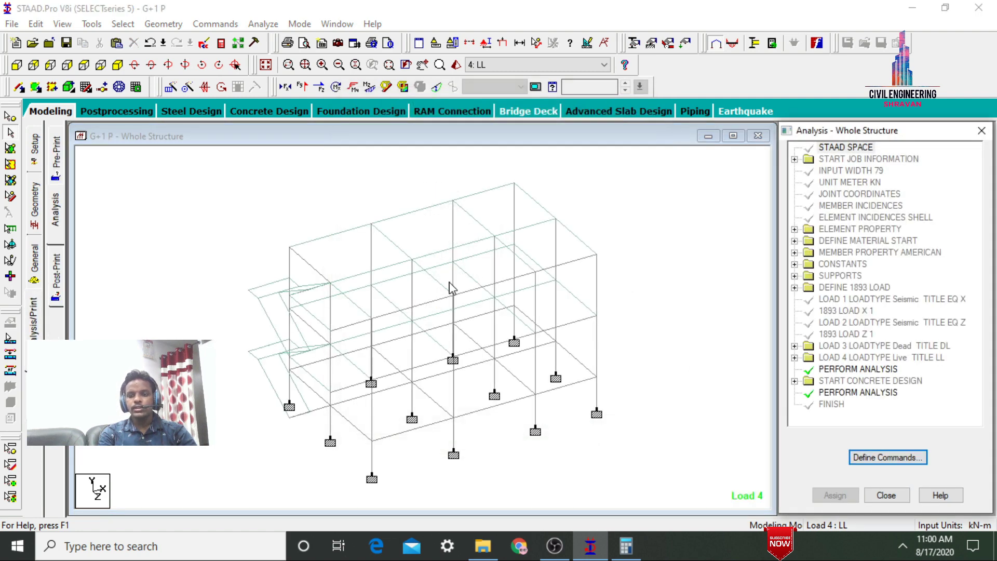
Step: Run the analysis and concrete design of the structure and go to post-processing mode when it completes
left_click(261, 25)
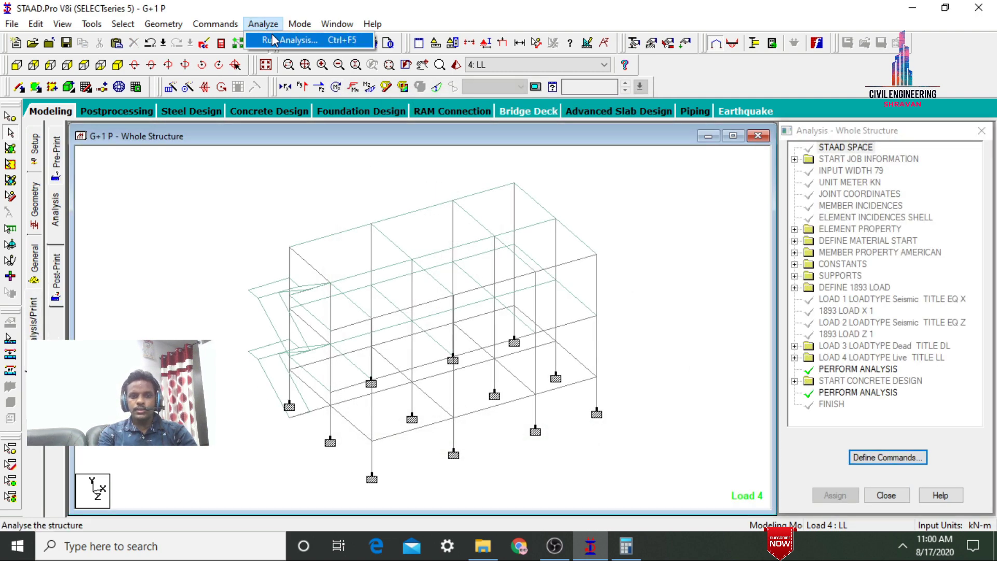
left_click(275, 40)
key("Return")
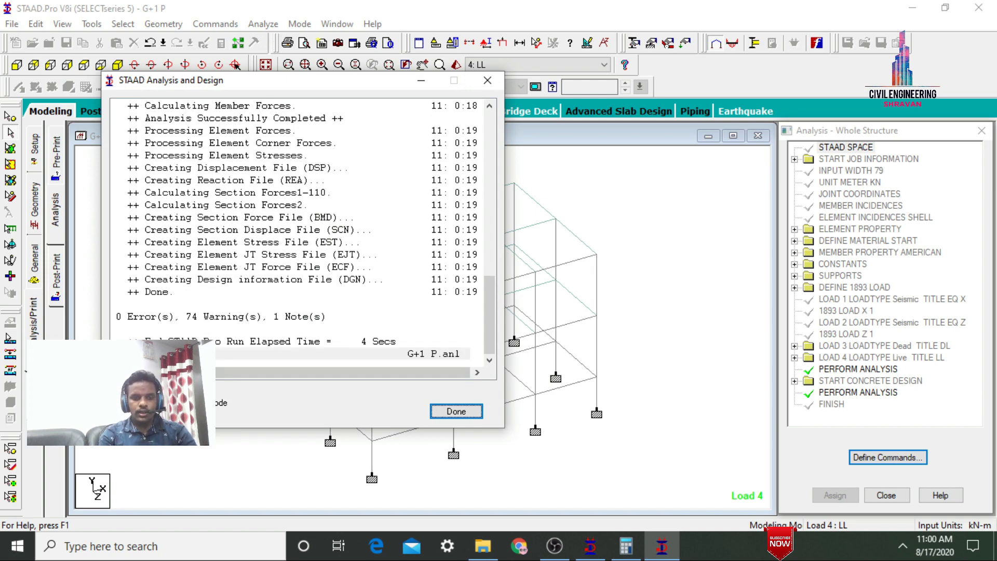
left_click(222, 402)
left_click(455, 411)
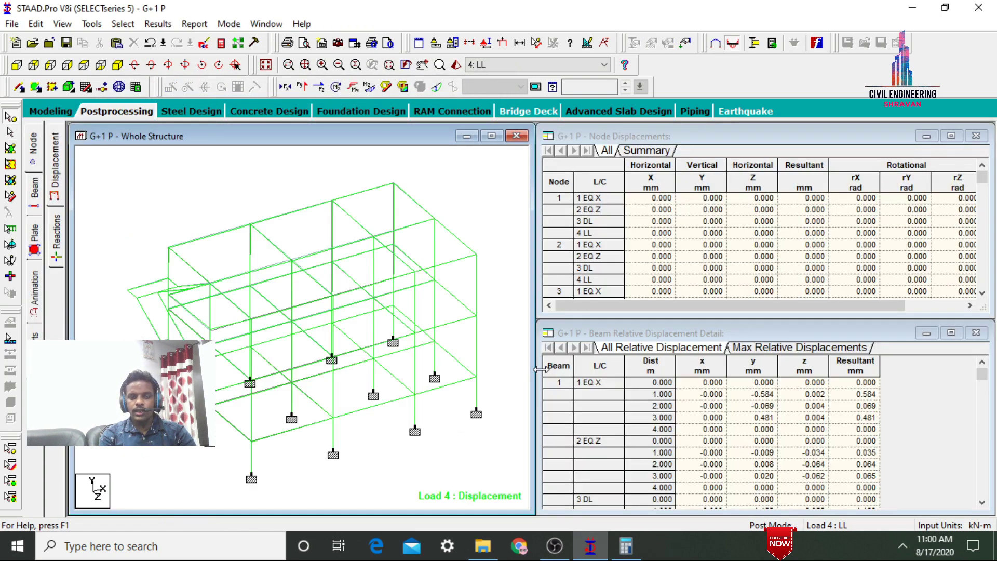
Step: Show the beam force results without the Mz bending diagram and examine the concrete design of beam 30
left_click(36, 195)
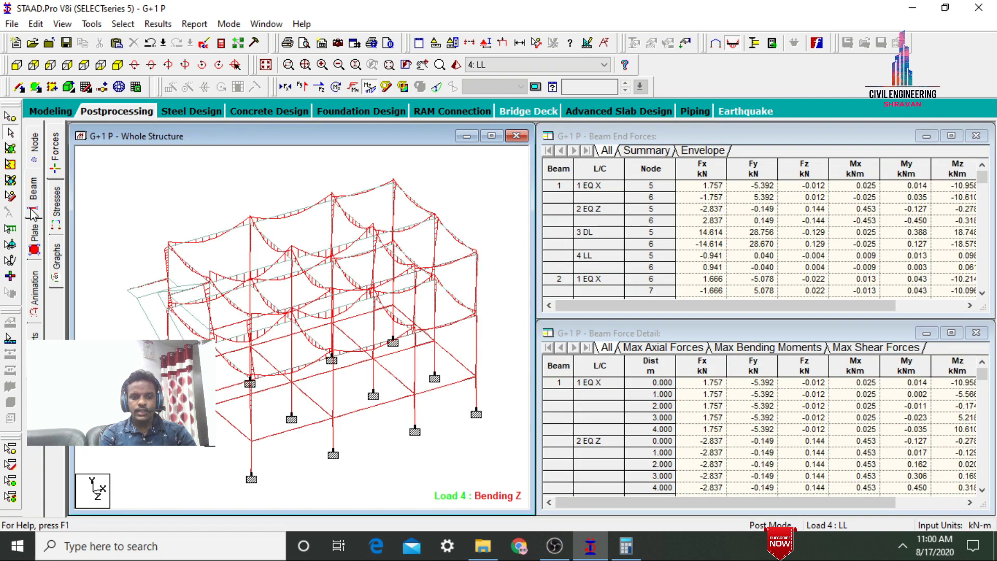
left_click(369, 88)
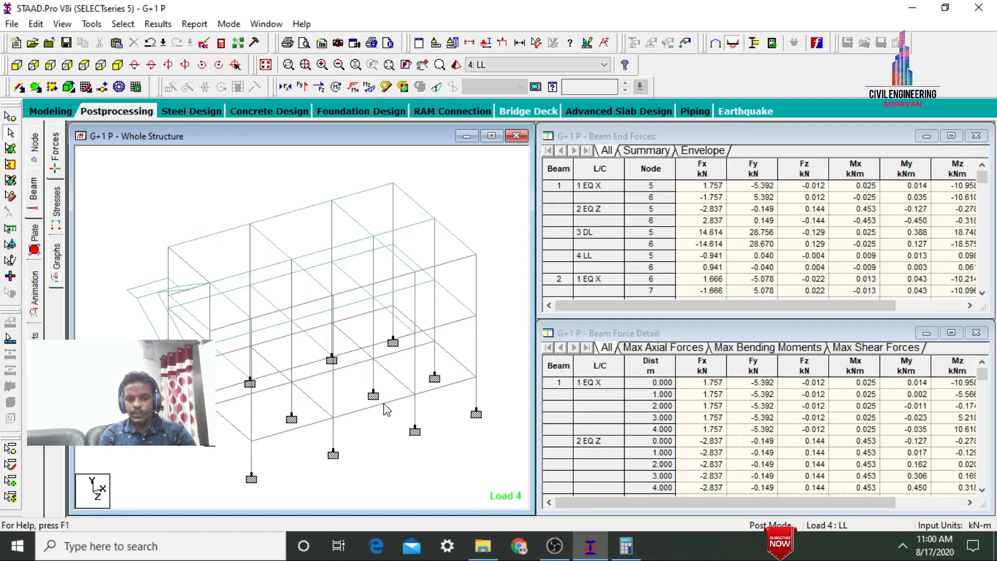
mouse_move(387, 411)
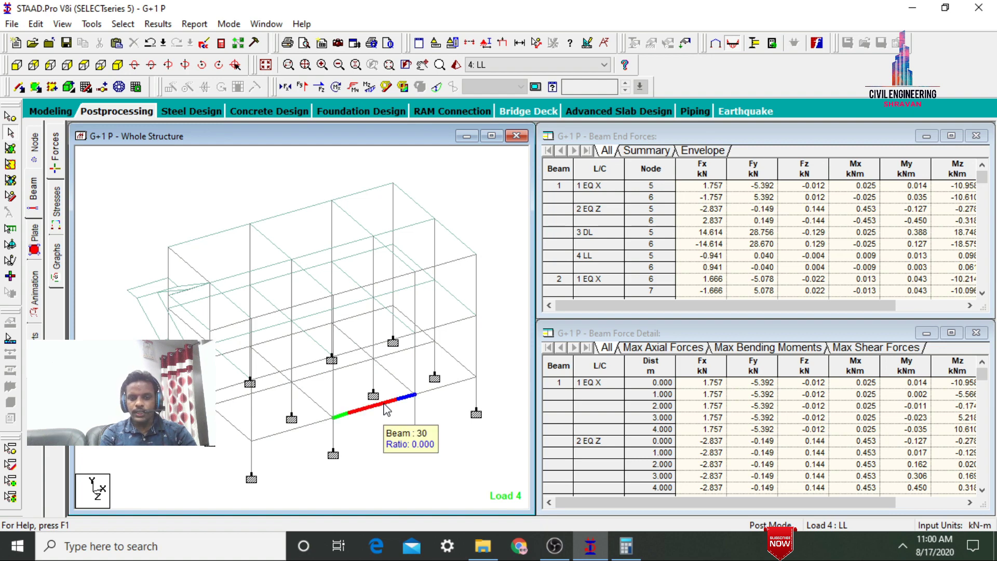
double_click(387, 411)
left_click(578, 127)
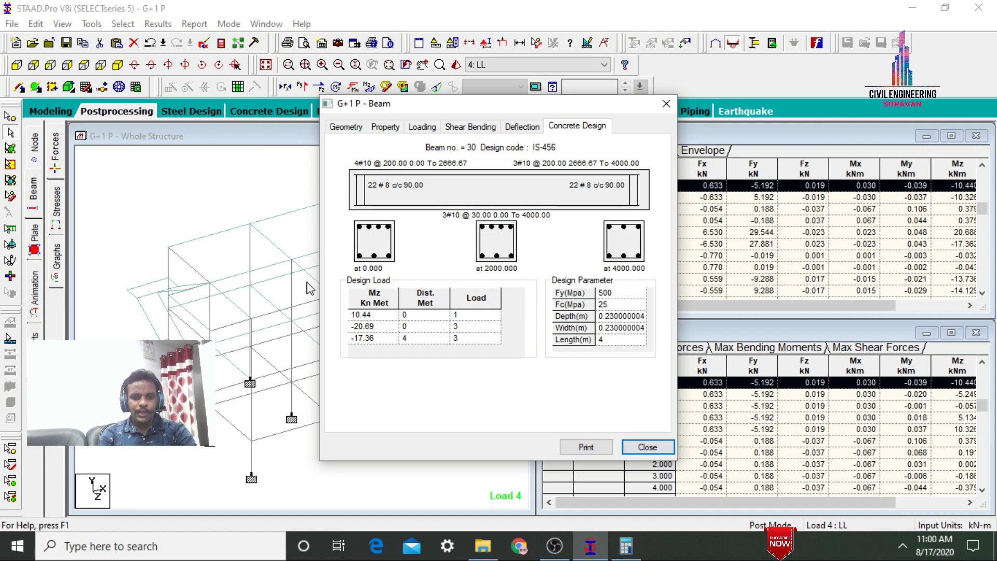
left_click(582, 305)
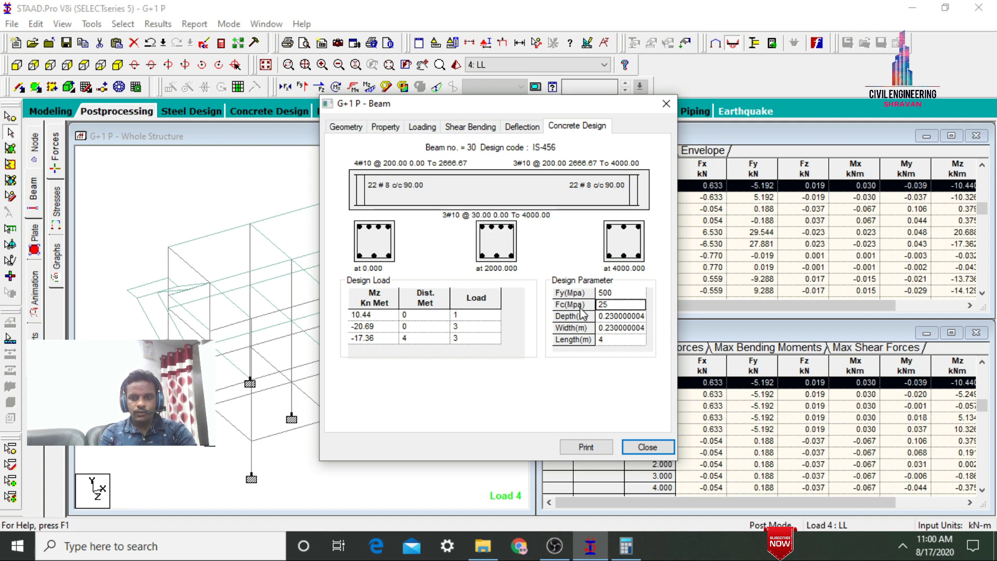
left_click(621, 294)
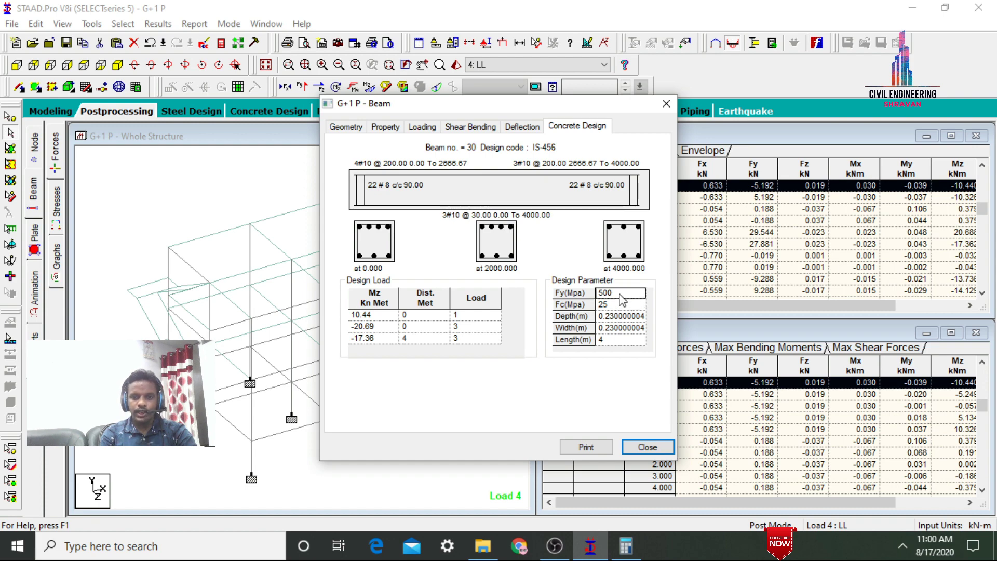
left_click(656, 447)
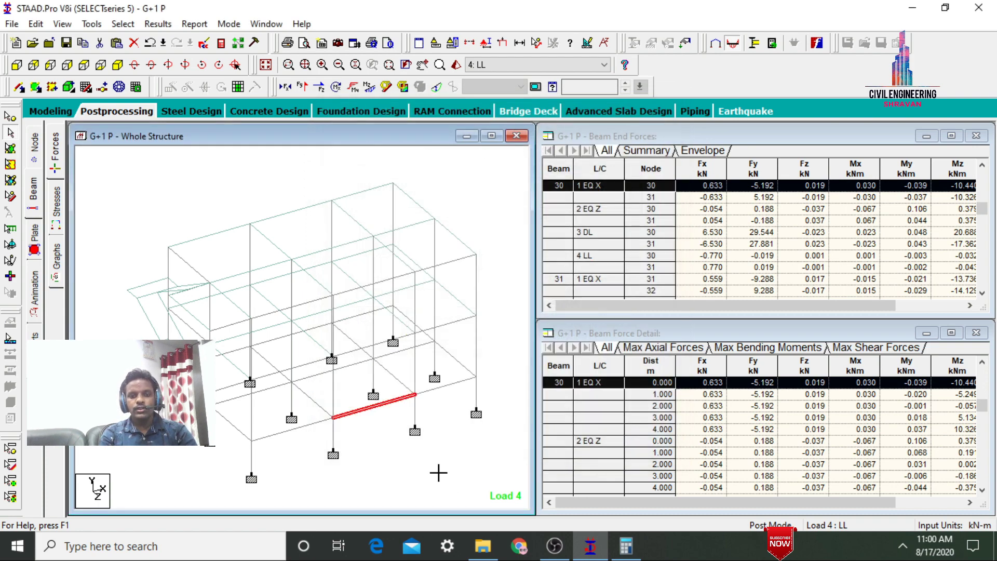
Step: Examine the concrete design results of beams 34 and 89 on the two upper floor levels
left_click(455, 323)
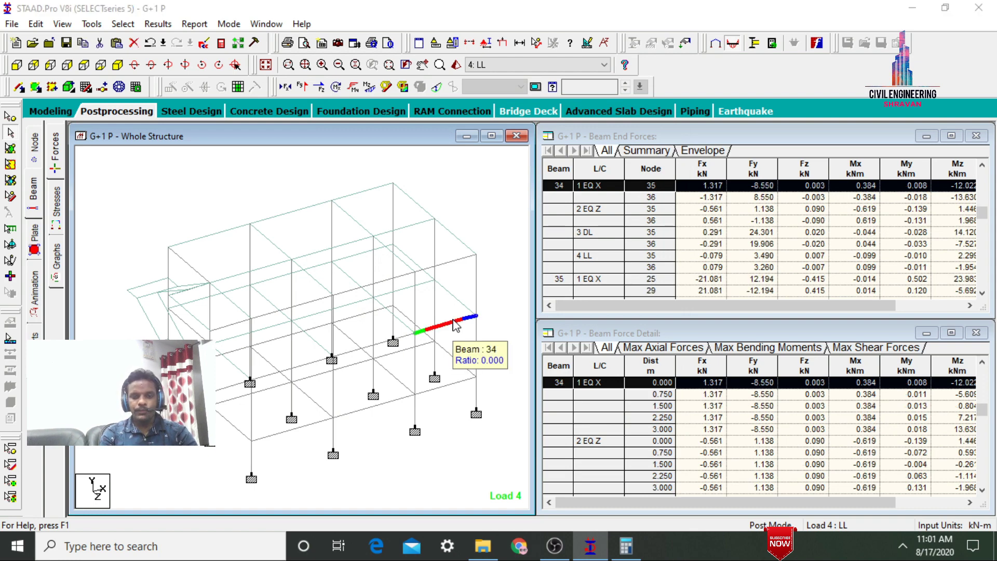
double_click(455, 324)
left_click(574, 126)
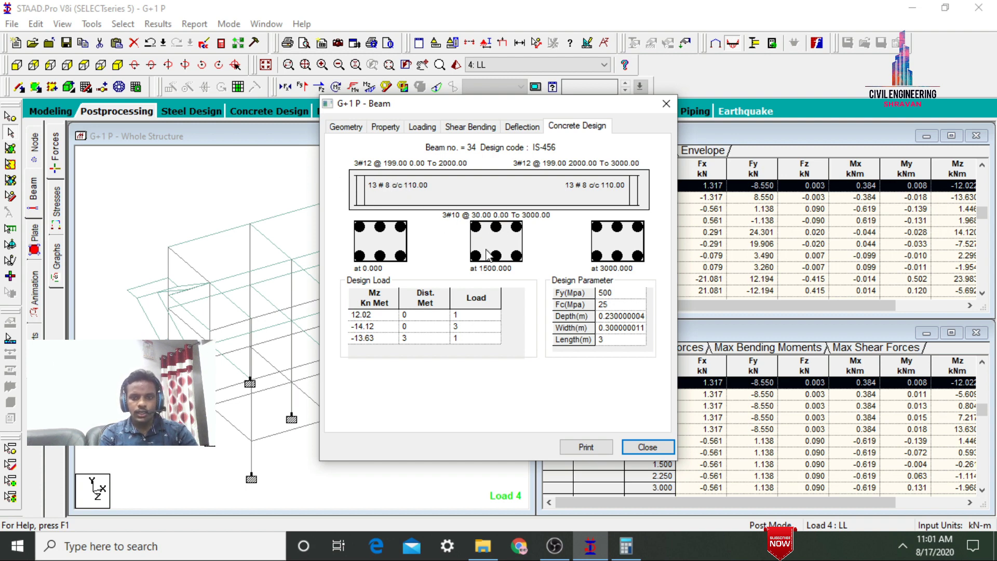
left_click(666, 103)
left_click(512, 200)
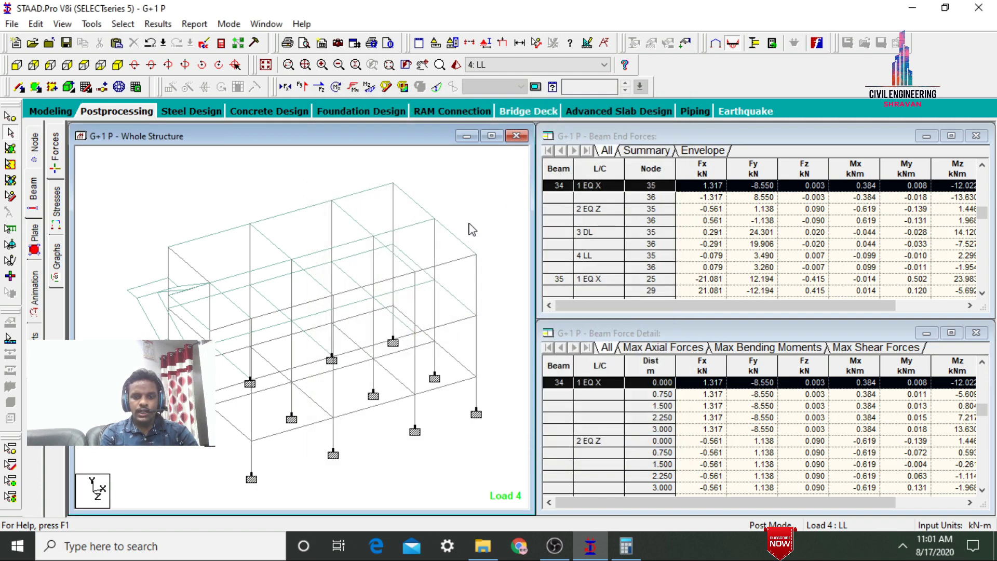
double_click(457, 265)
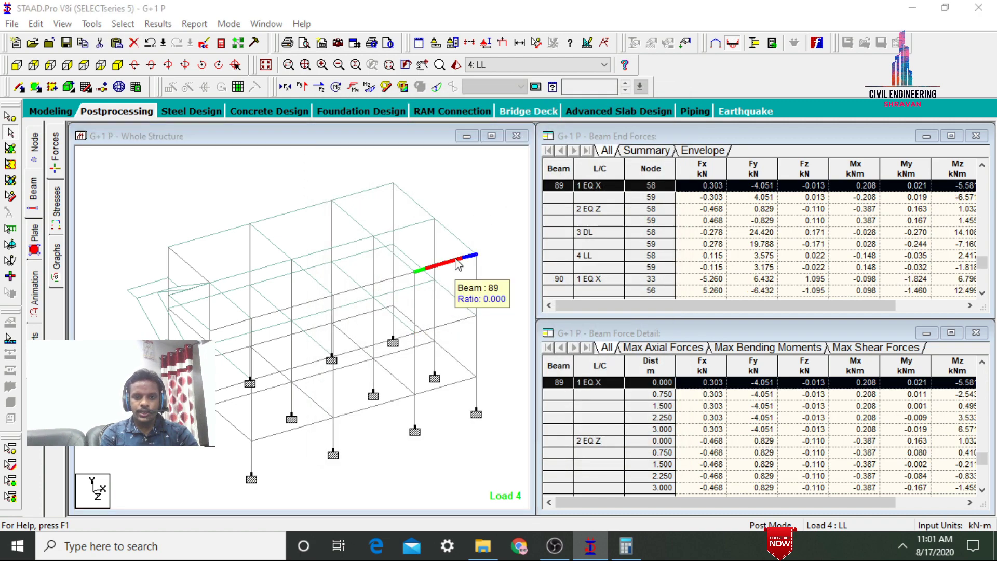
left_click(576, 127)
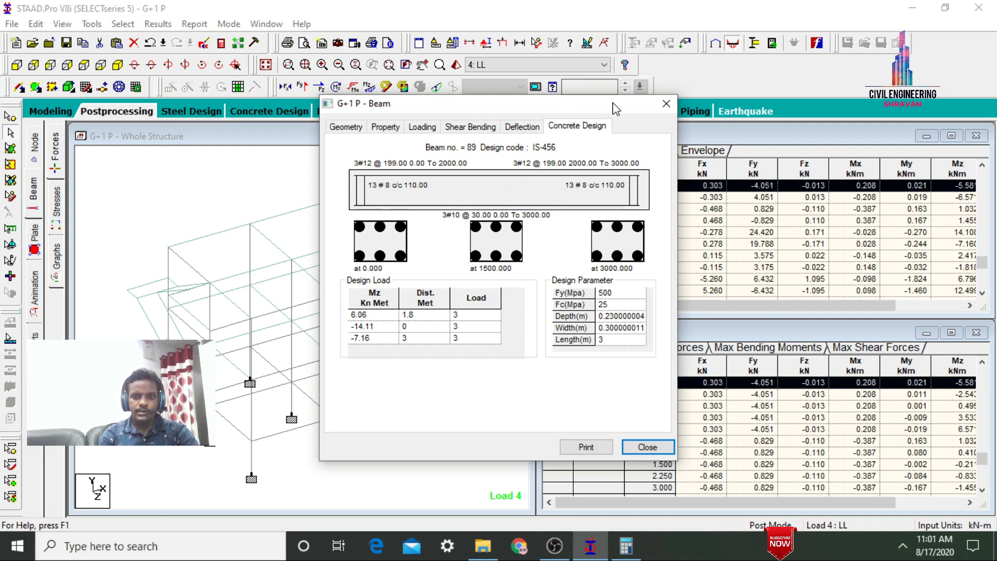
left_click(665, 104)
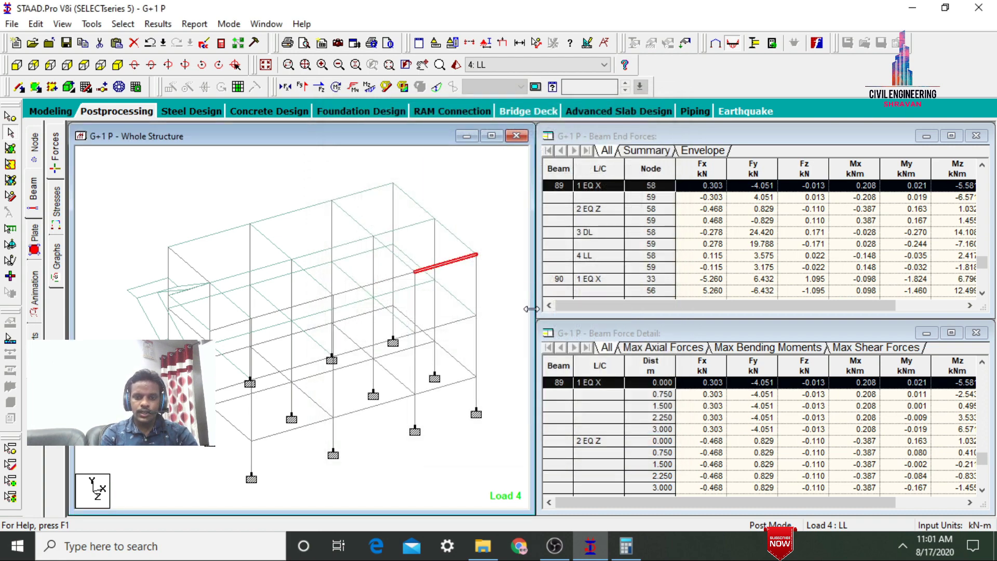
Step: Examine the concrete design results of corner column members 38, 42 and 93, from the base upward
double_click(477, 393)
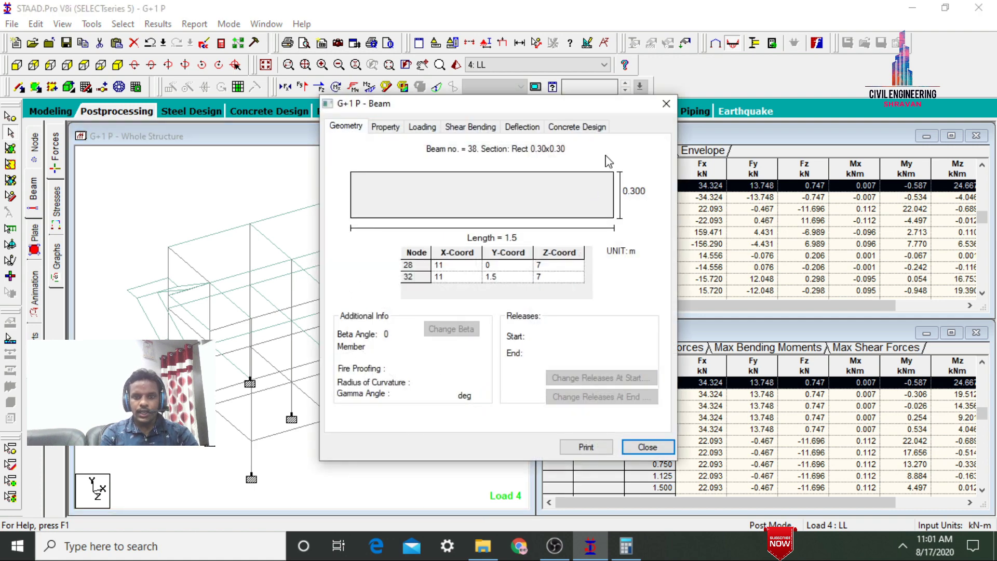
left_click(602, 129)
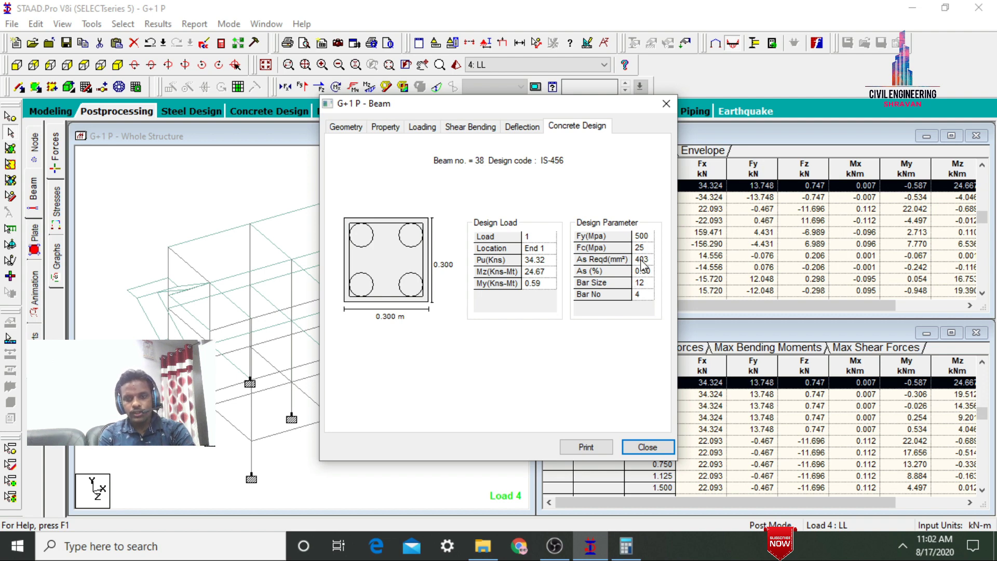
left_click(669, 106)
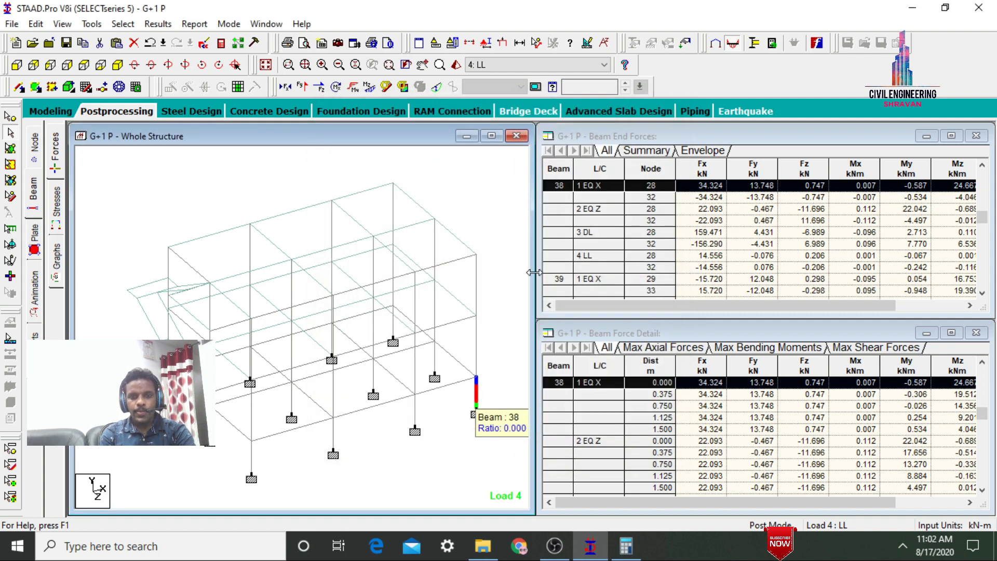
double_click(477, 358)
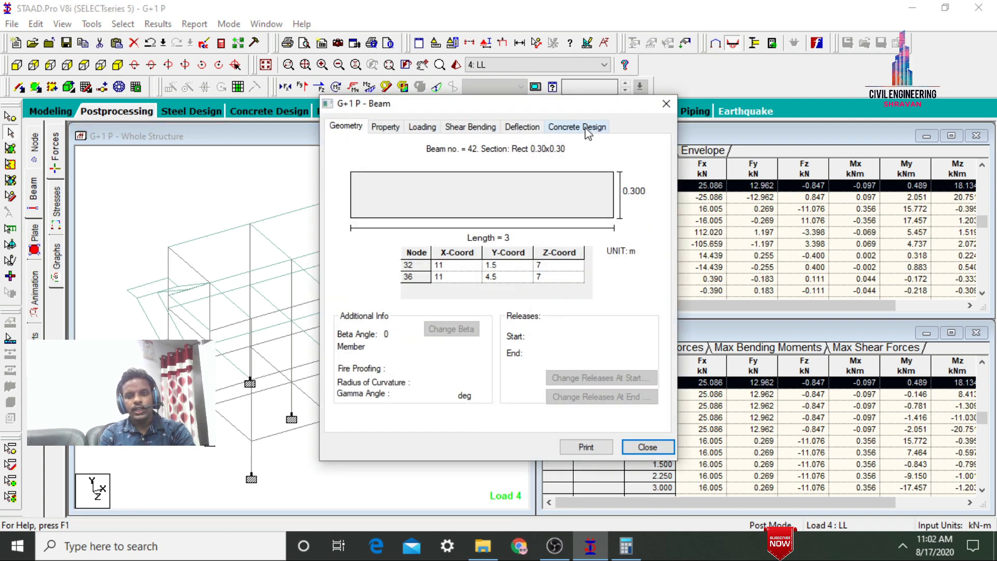
left_click(588, 130)
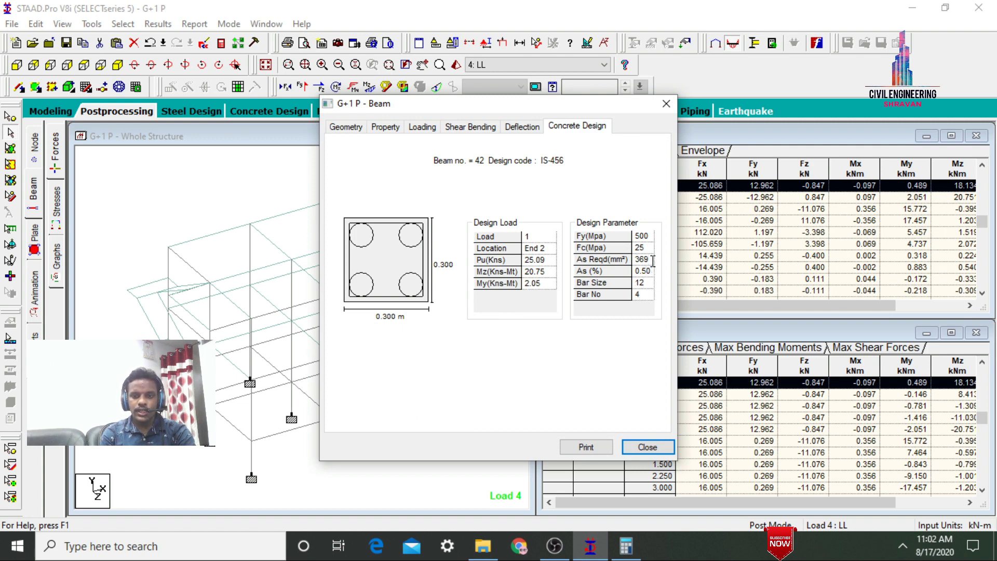
left_click(666, 103)
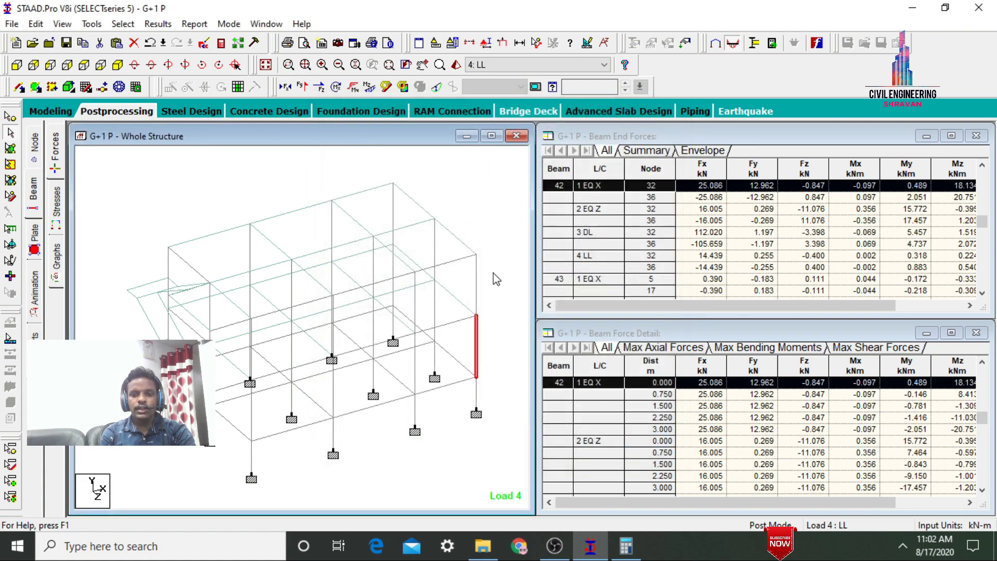
left_click(478, 299)
double_click(478, 299)
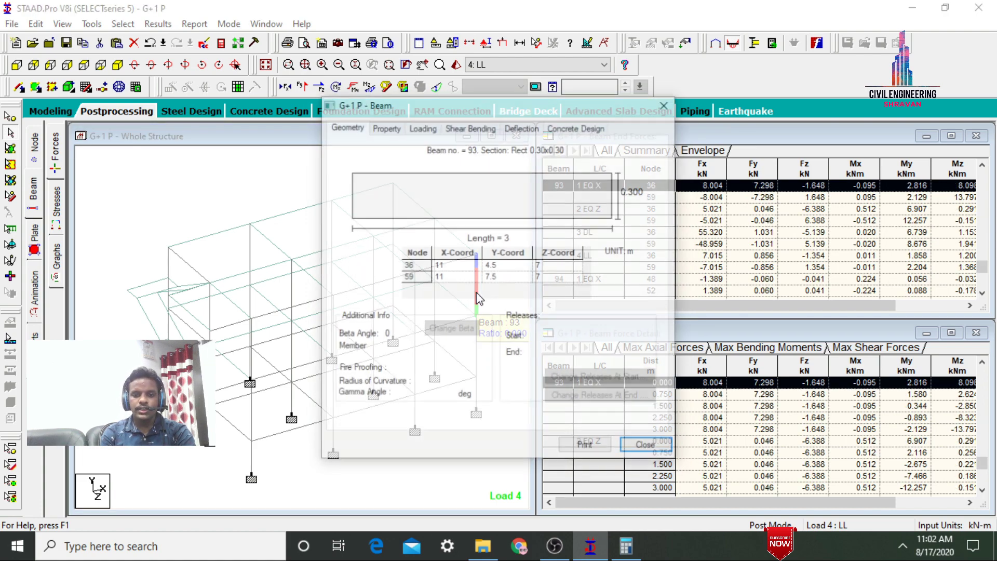
left_click(577, 127)
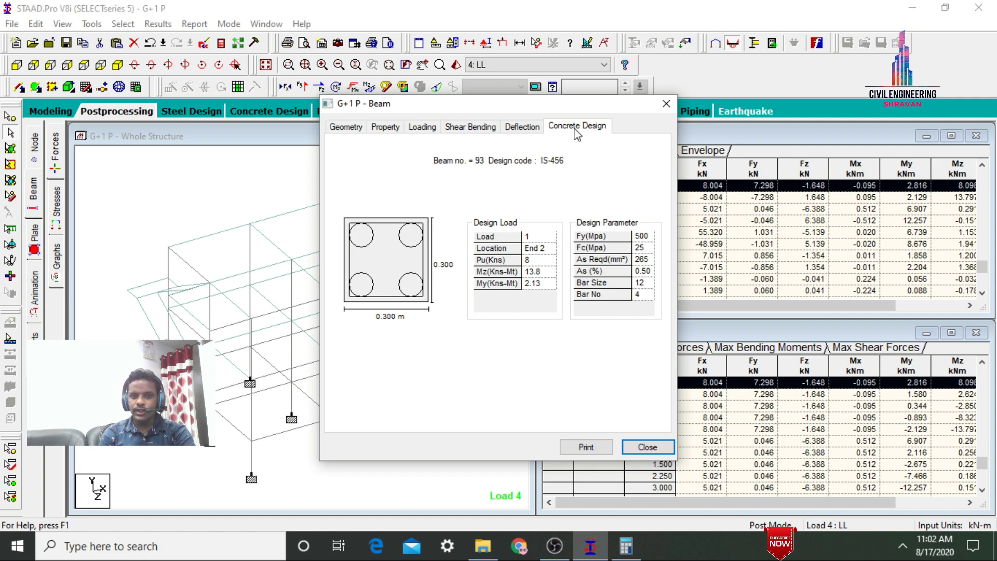
left_click(667, 103)
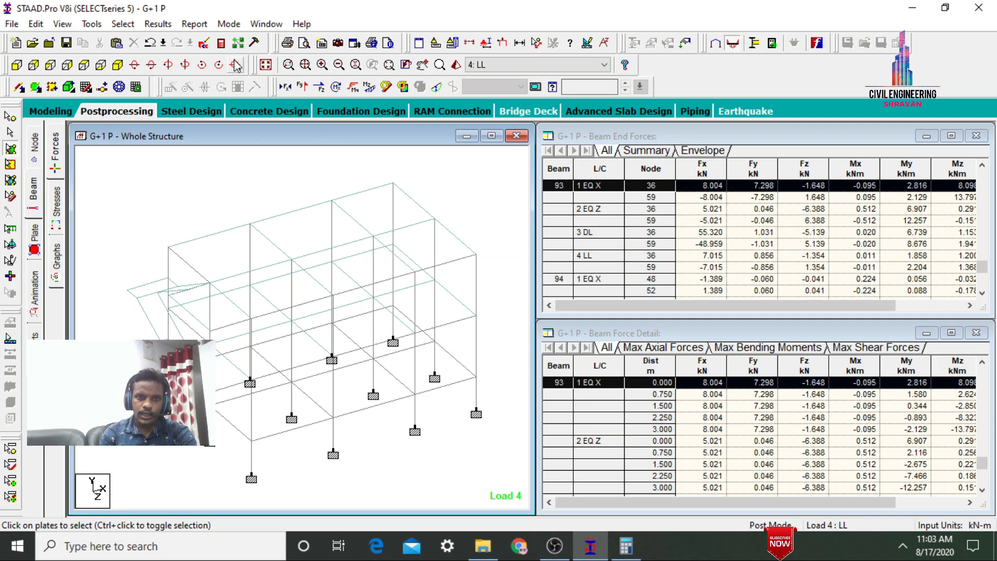
Step: Open the analysis output report and go through the concrete design results to the Element Design Summary
left_click(222, 45)
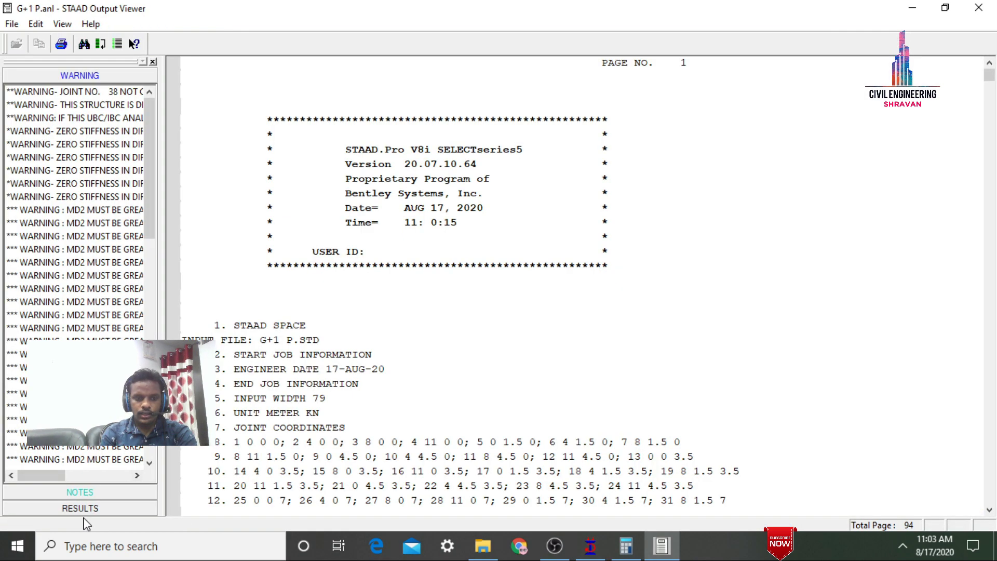
left_click(86, 509)
left_click(62, 124)
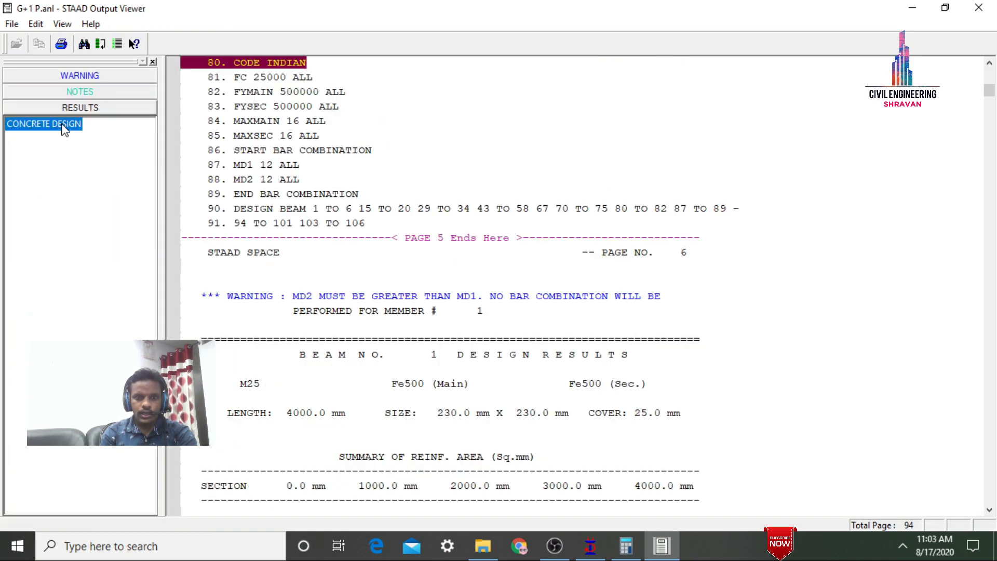
left_click_drag(989, 91, 992, 488)
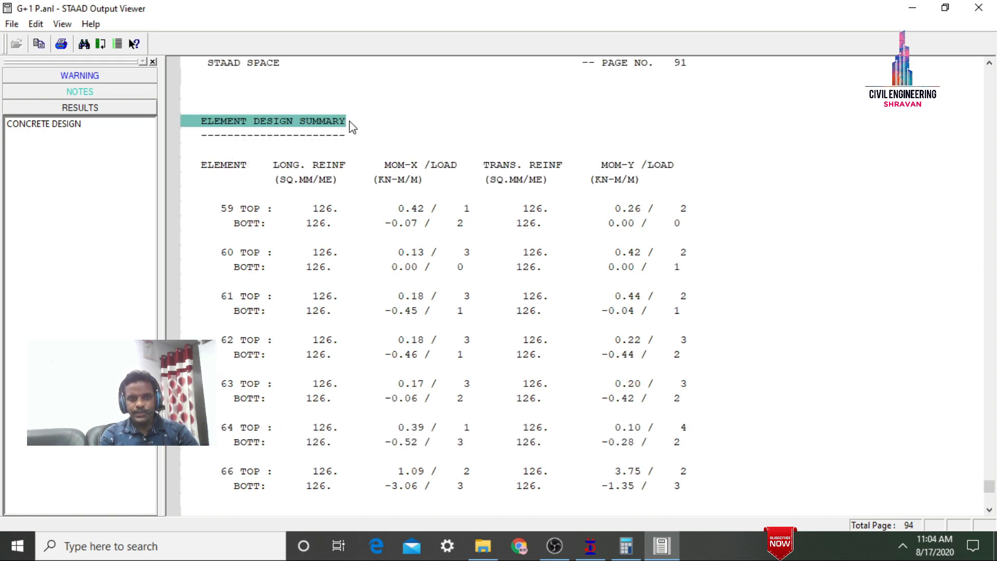
Step: Review the longitudinal and transverse reinforcement of the plate elements in the design summary and close the output report
left_click(214, 167)
left_click(234, 211)
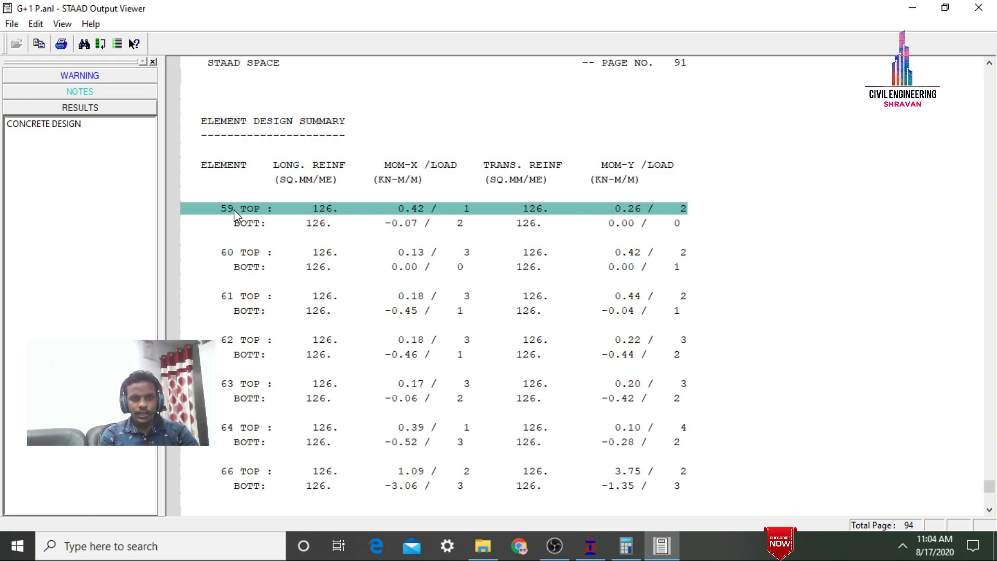
left_click(314, 170)
left_click(323, 211)
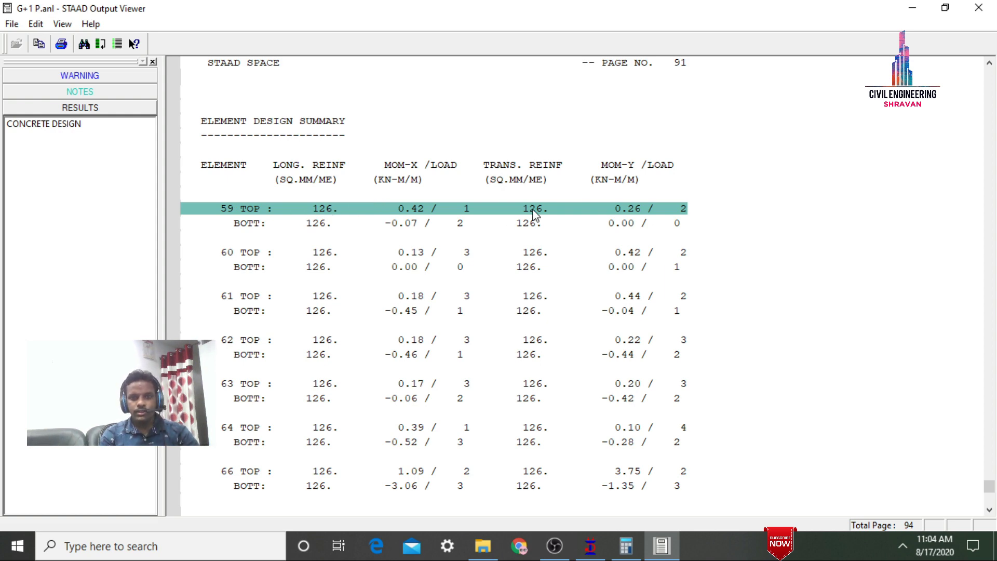
left_click(333, 211)
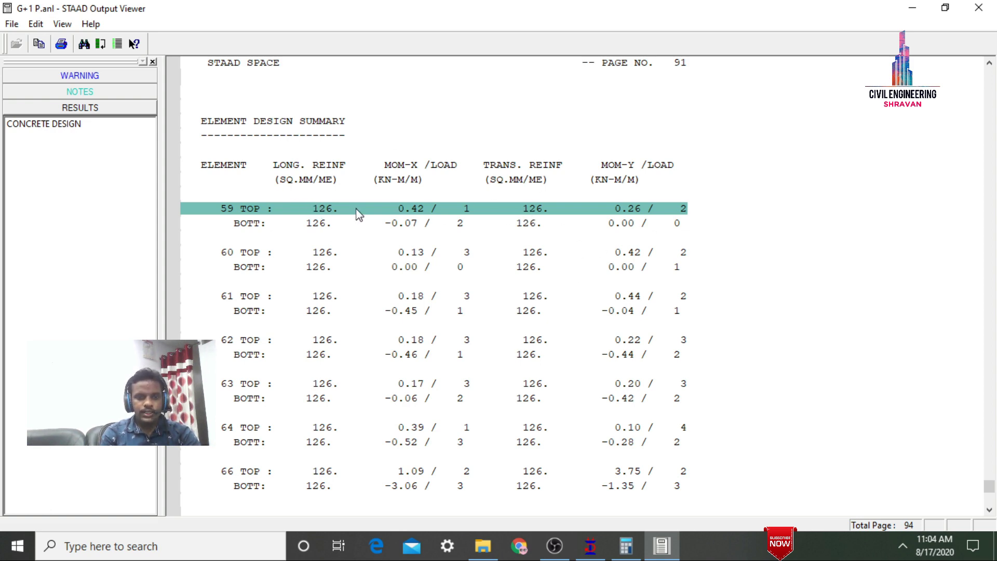
left_click(326, 254)
left_click_drag(328, 298, 329, 340)
left_click(330, 341)
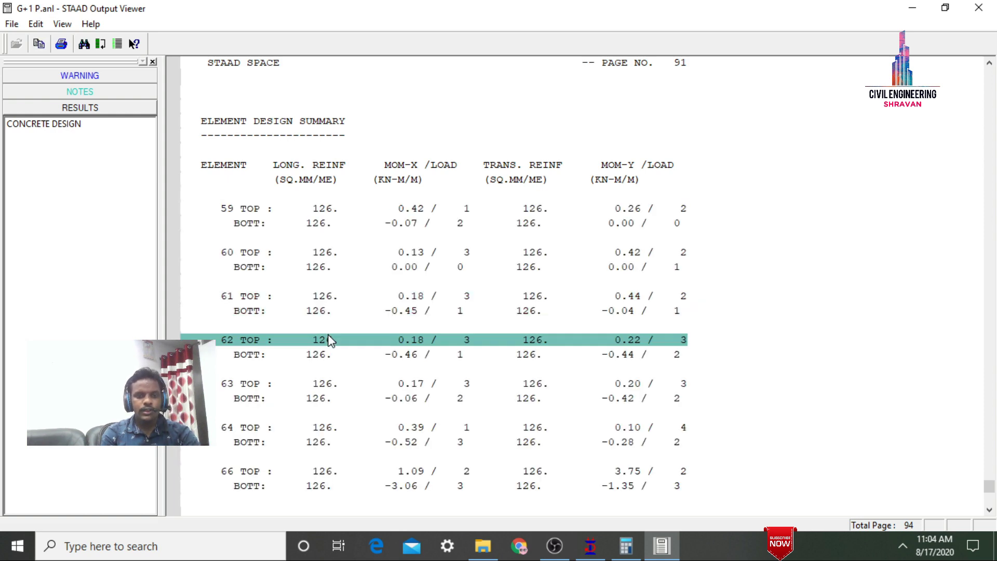
left_click(323, 387)
left_click(978, 7)
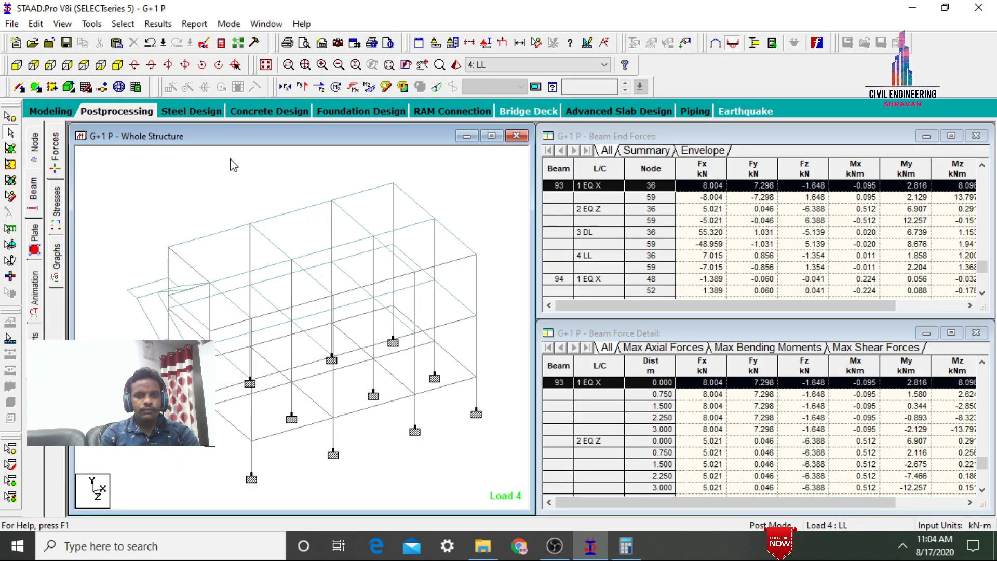
Step: Send all supports with all four load cases (EQ X, EQ Z, DL, LL) to STAAD.foundation for foundation design
left_click(330, 115)
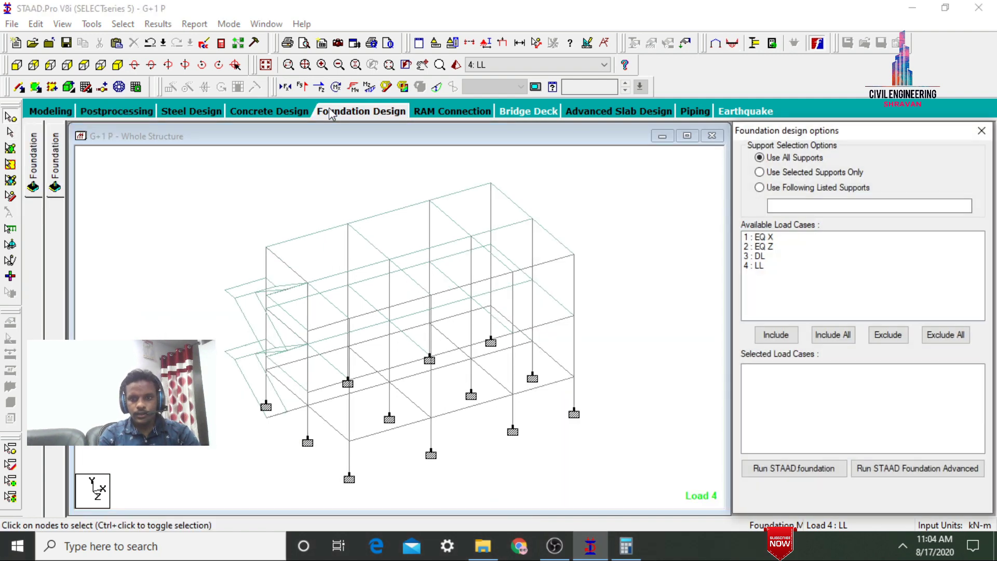
left_click(833, 335)
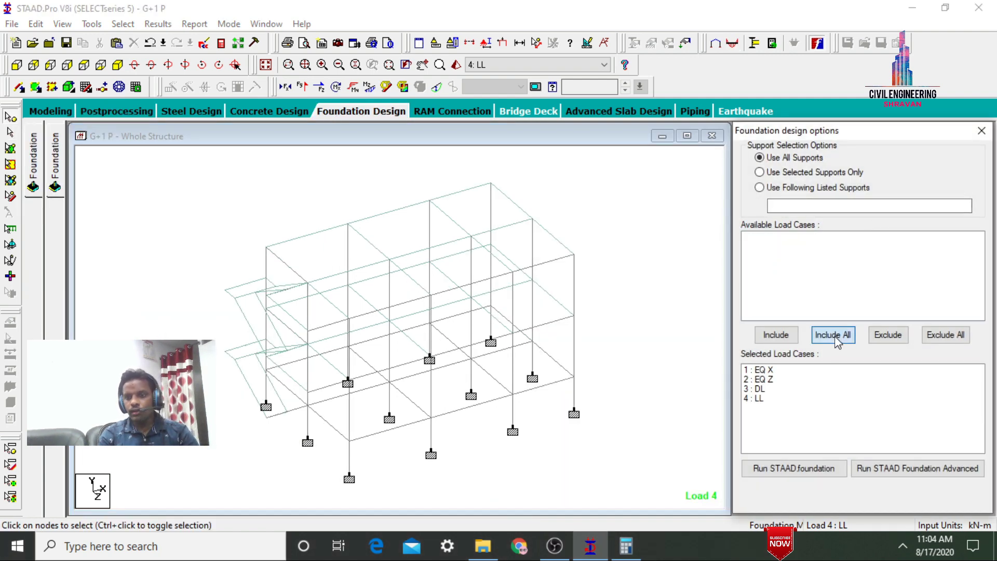
left_click(805, 472)
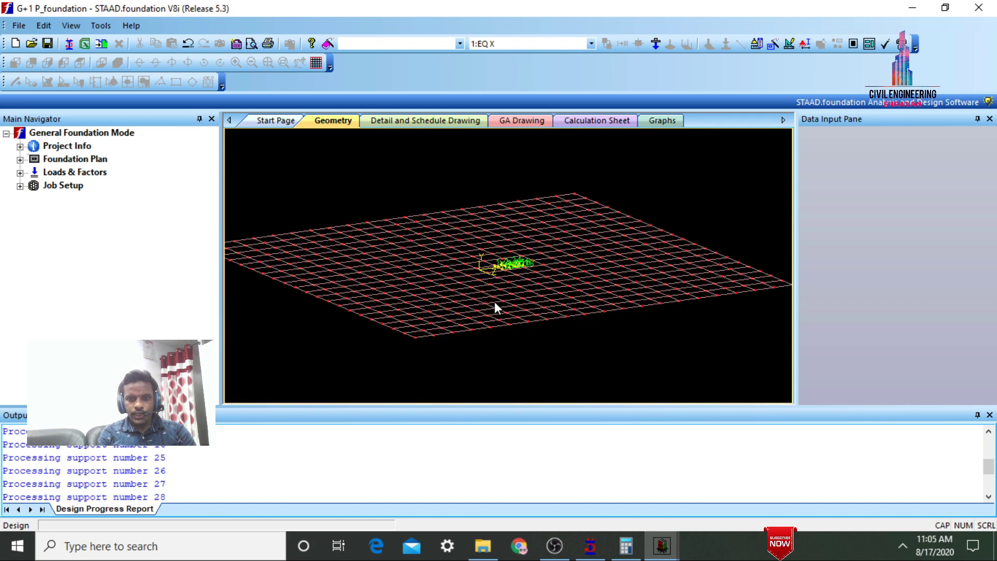
Step: Close the design progress output pane and inspect the imported support positions in the foundation geometry
left_click(989, 415)
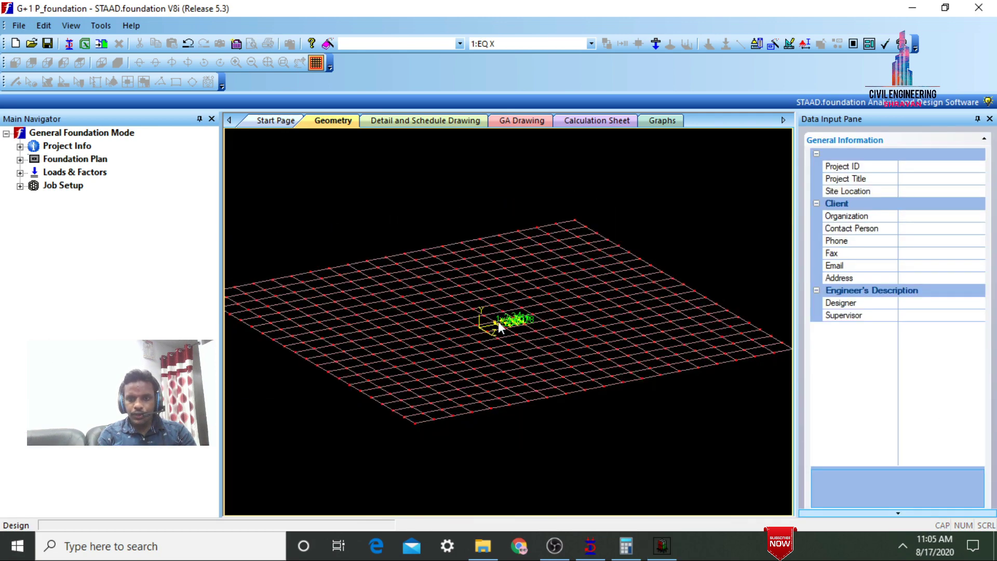
scroll(498, 329, "up", 3)
scroll(568, 321, "up", 3)
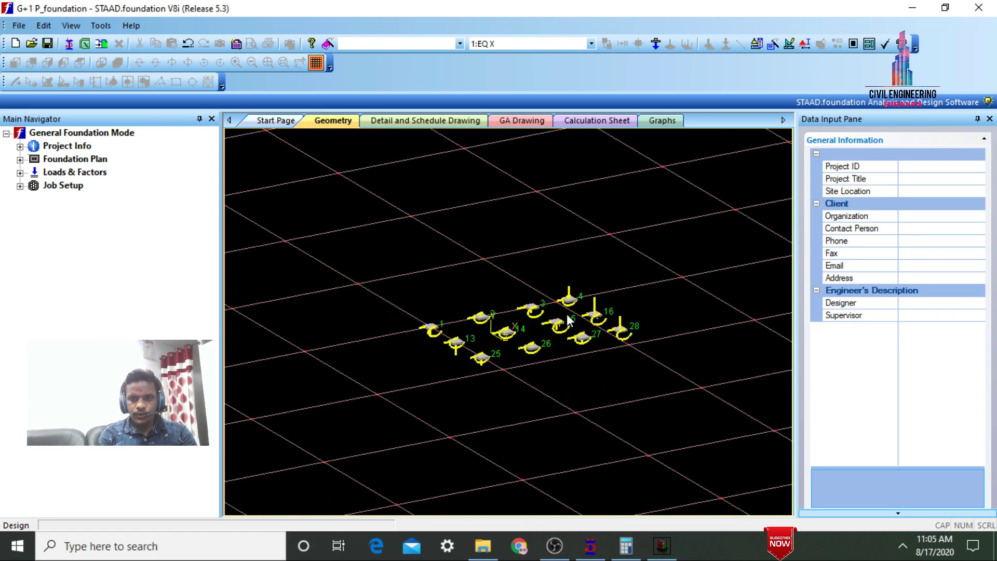
Step: Generate the service load combinations from the INDIAN load combination table, numbered from 101
left_click(19, 173)
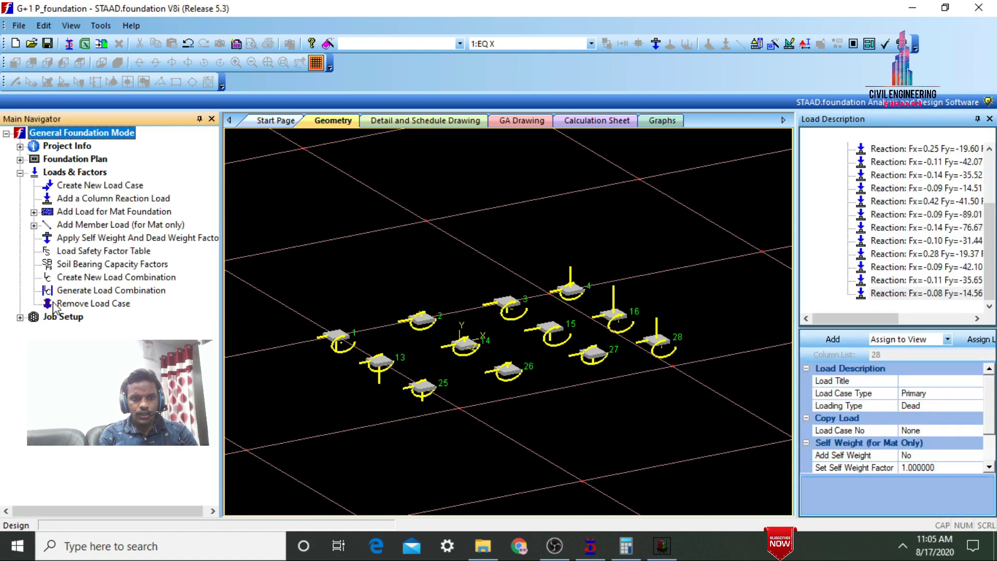
left_click(79, 291)
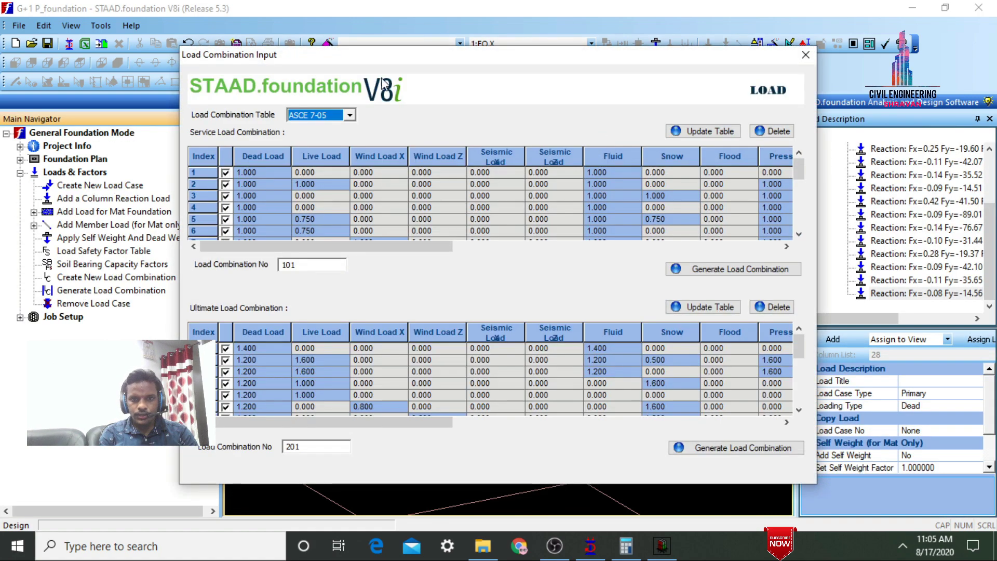
left_click(350, 115)
left_click(303, 148)
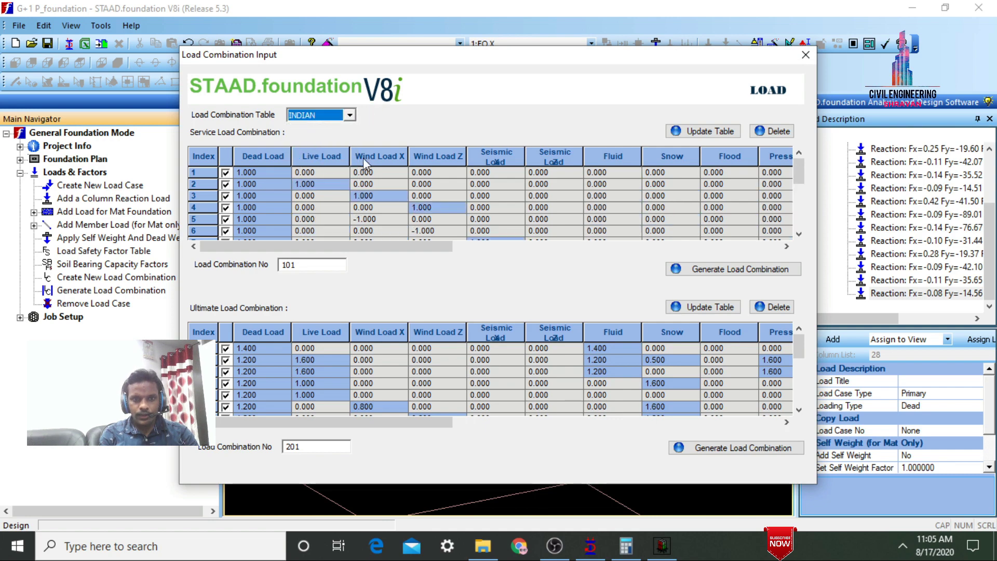
left_click(694, 270)
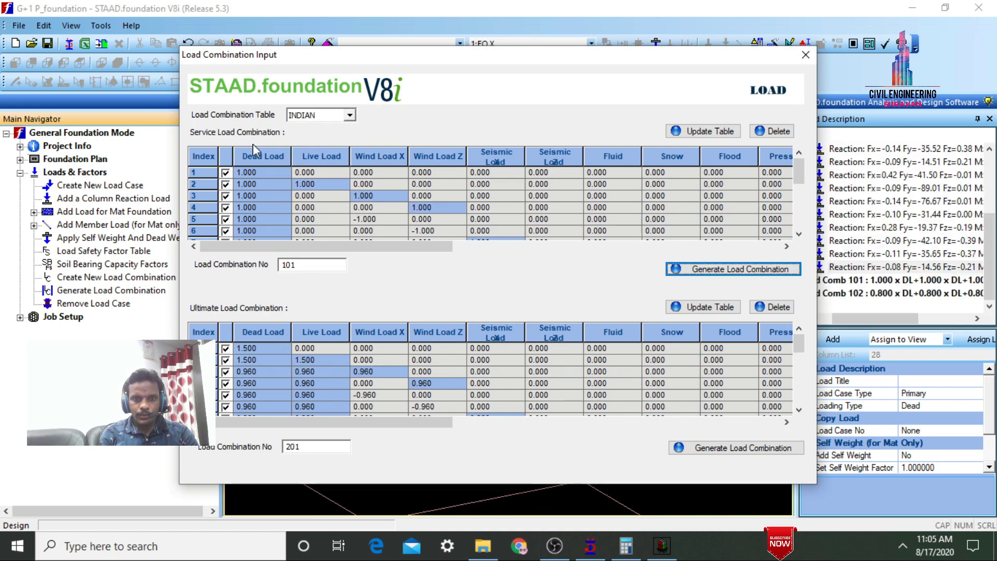
left_click(569, 304)
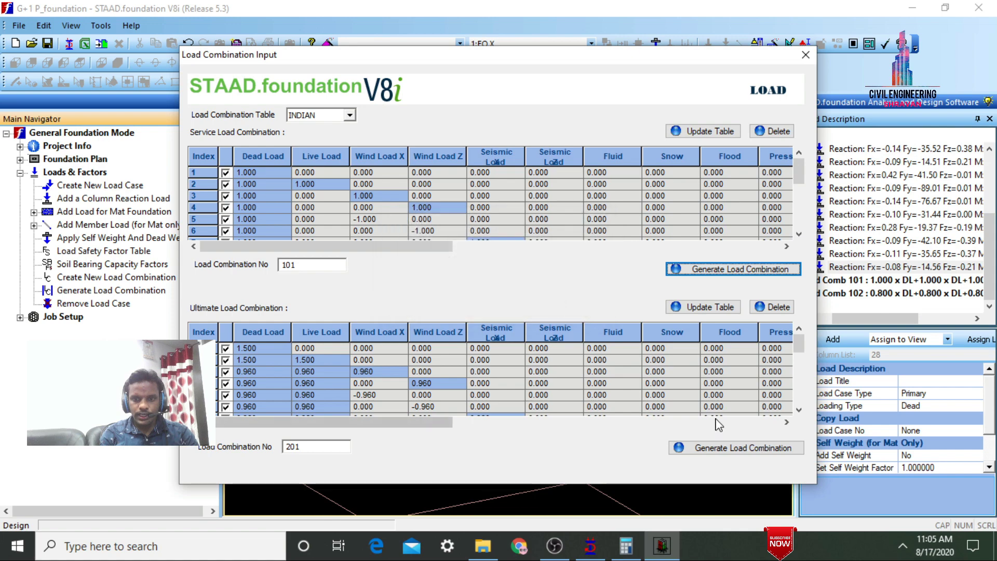
Step: Generate the ultimate load combinations from the INDIAN table, numbered from 201, and close the load combination input
left_click(707, 456)
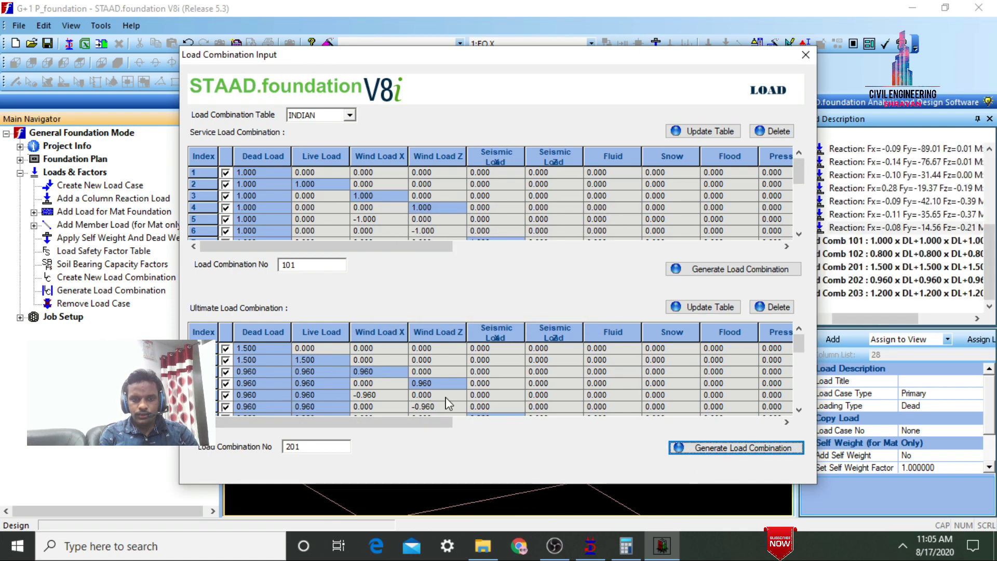
left_click(572, 305)
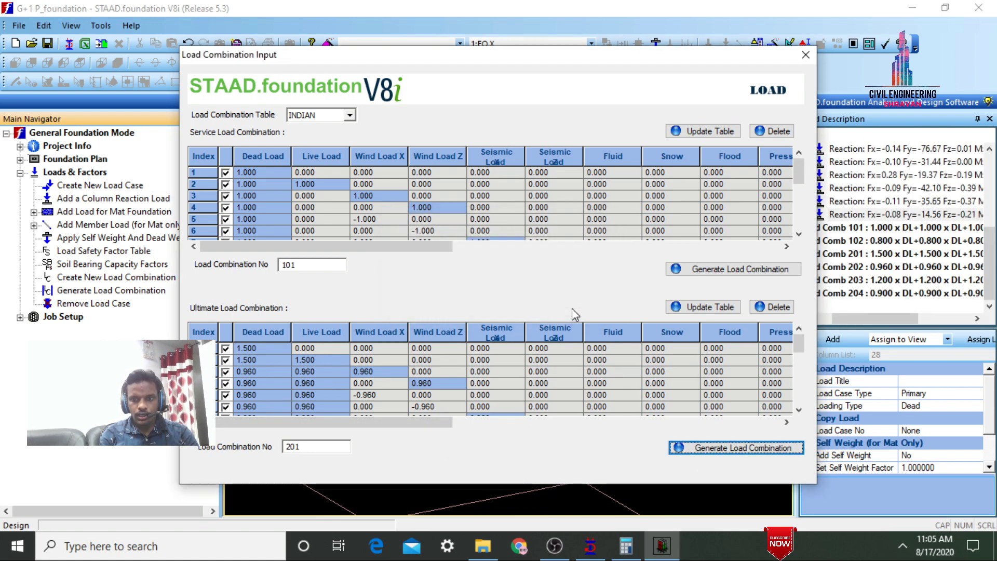
left_click(805, 57)
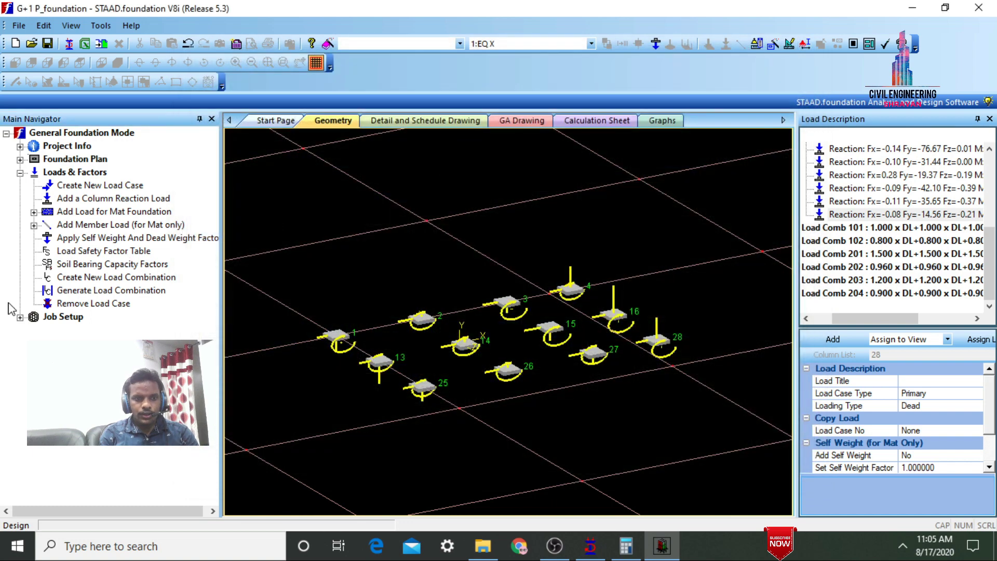
Step: Set up a new isolated footing job named AAA with the Indian design code and SI units for all supports
left_click(19, 317)
left_click(68, 331)
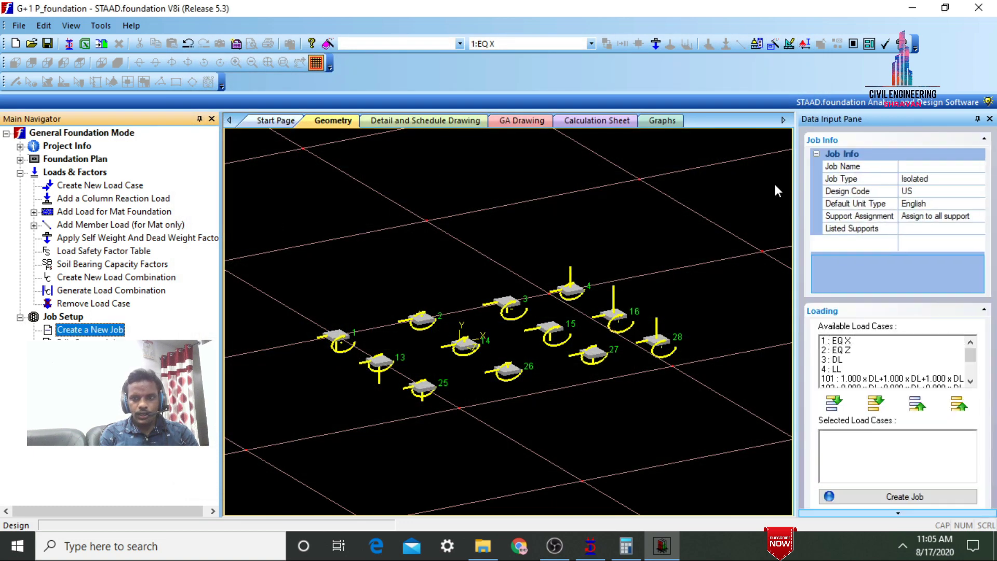
left_click(929, 166)
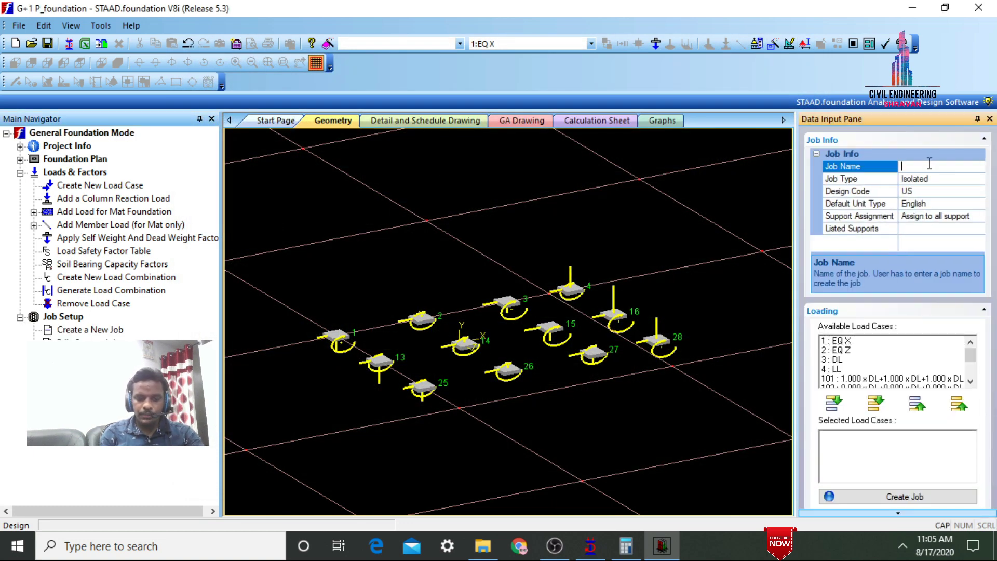
left_click(982, 181)
left_click(980, 191)
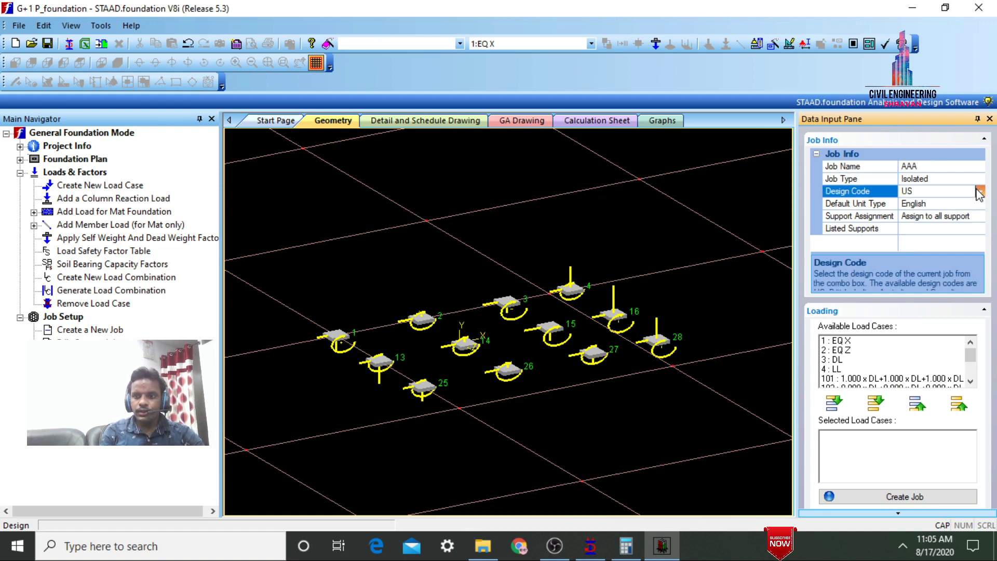
left_click(980, 192)
left_click(927, 228)
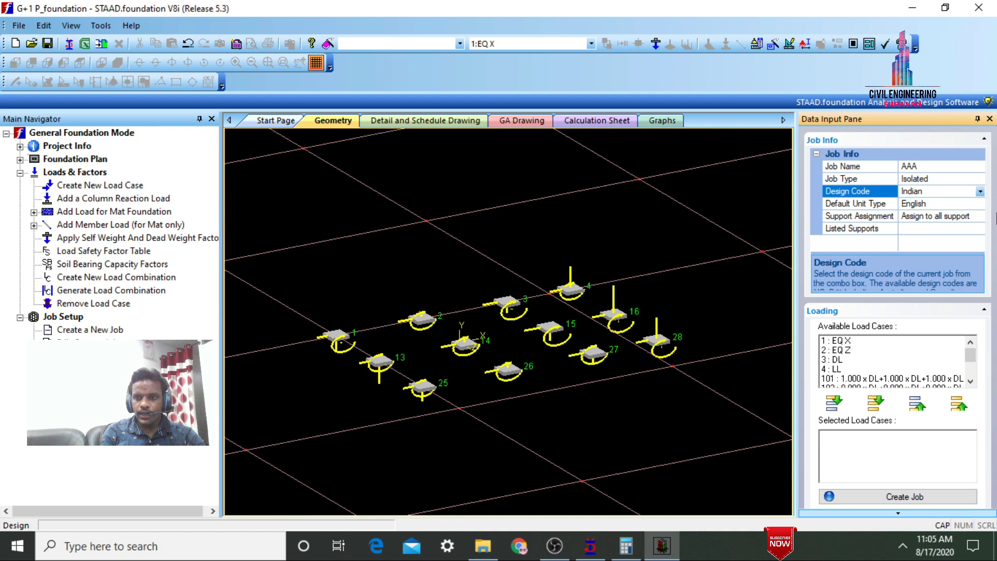
left_click(981, 203)
left_click(930, 222)
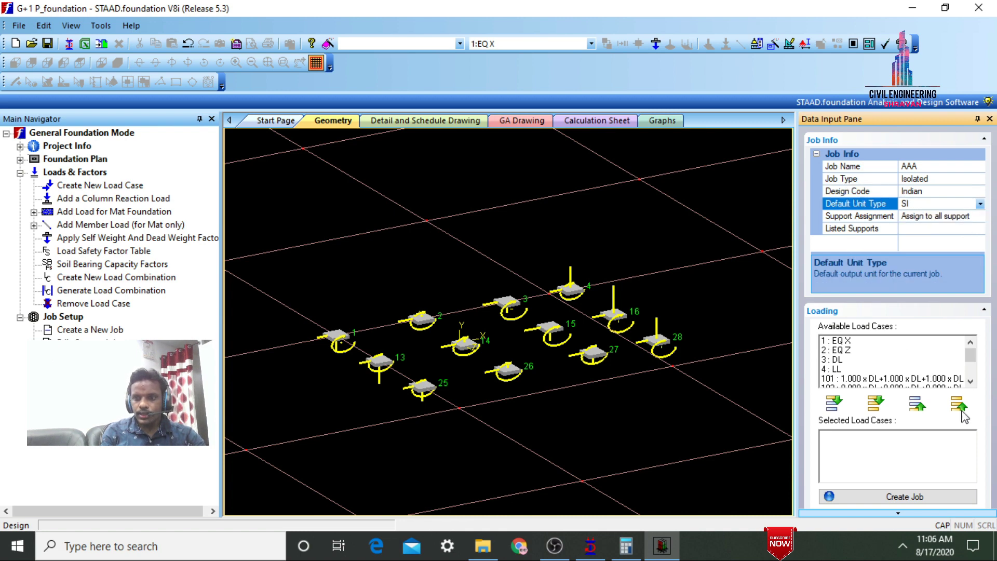
Step: Include load combinations 101, 102 and 201 to 204 in job AAA and create the job
scroll(969, 383, "down", 2)
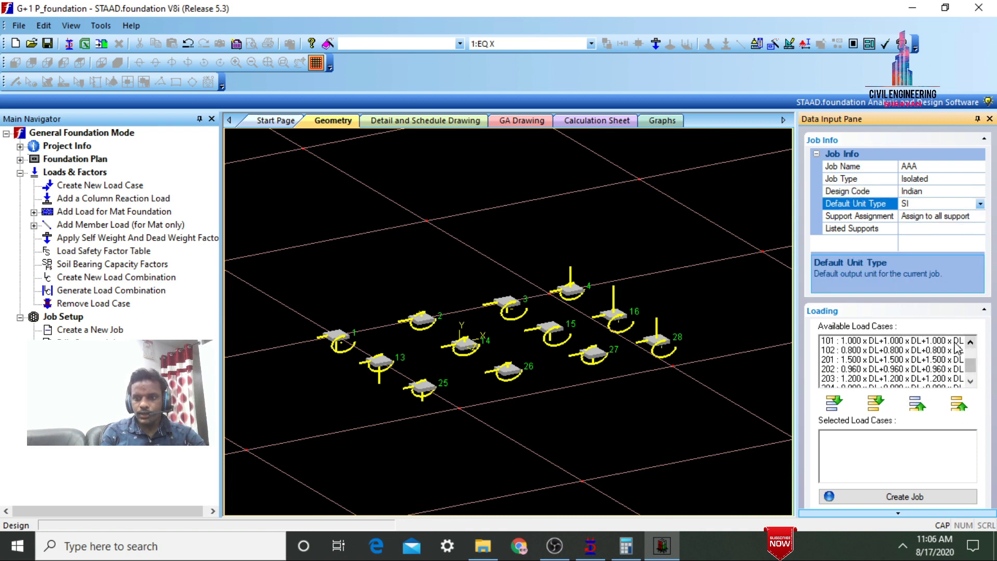
left_click_drag(915, 343, 845, 366)
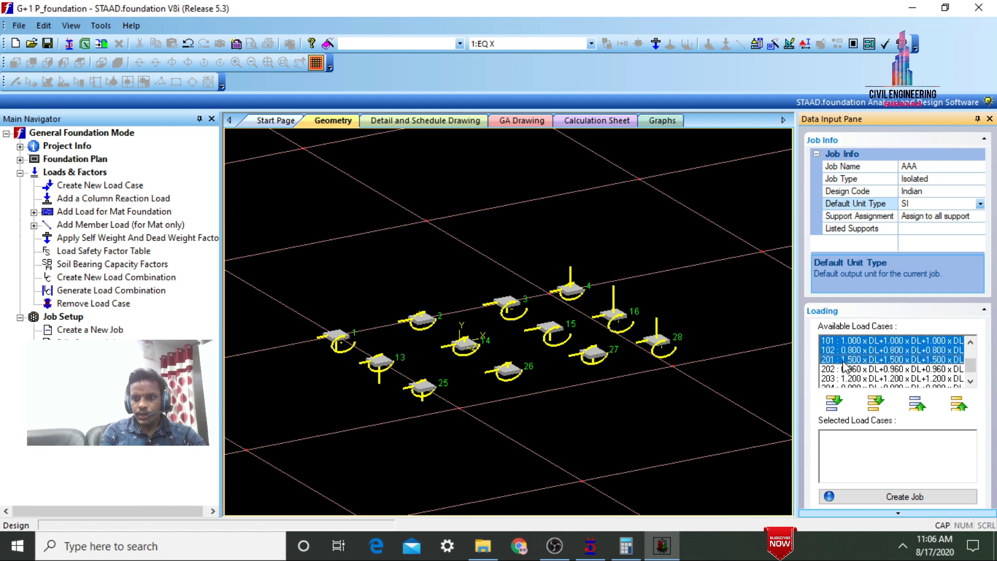
left_click(833, 380, "ctrl")
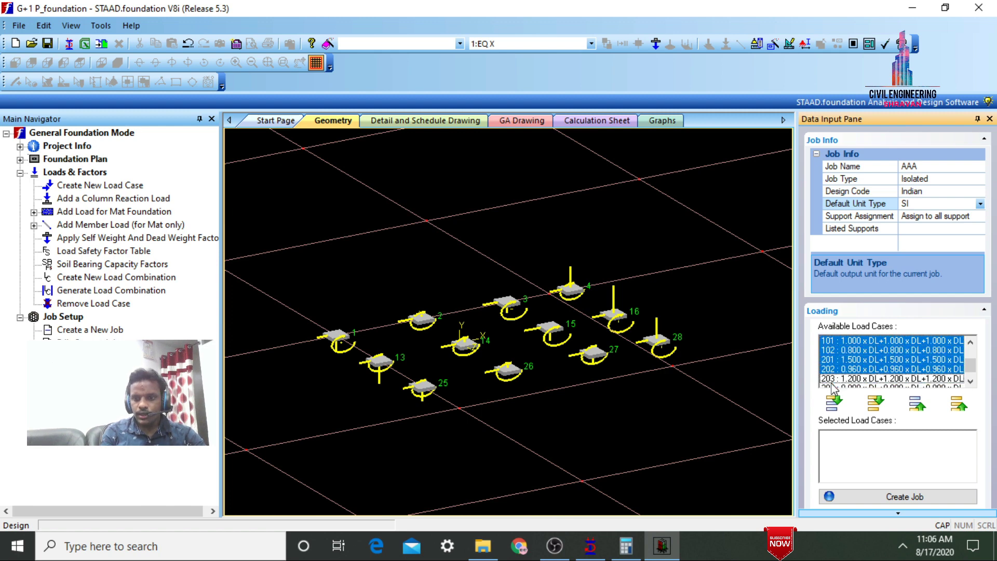
left_click(856, 378, "ctrl")
left_click(854, 371, "ctrl")
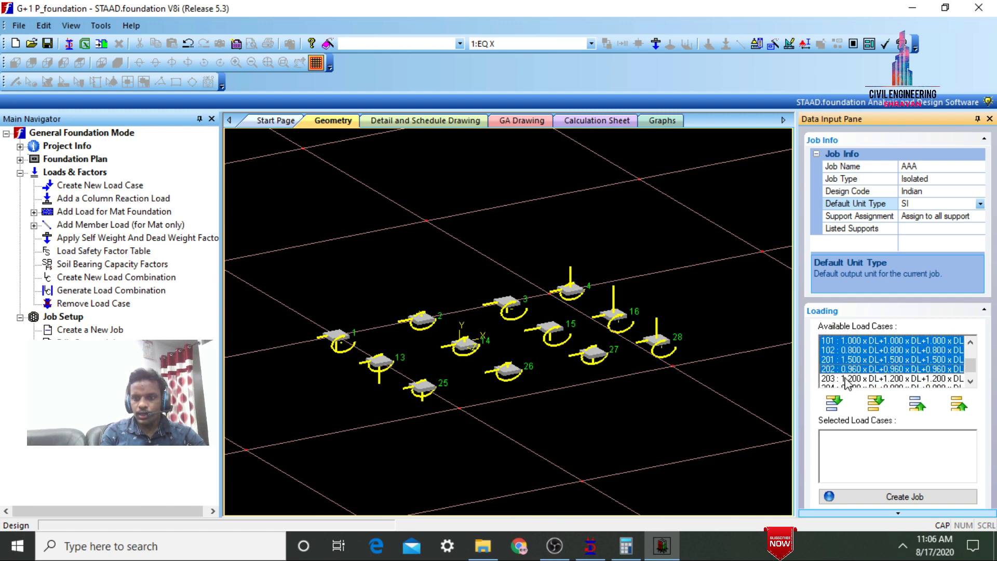
scroll(846, 383, "down", 1)
left_click(858, 378, "ctrl+shift")
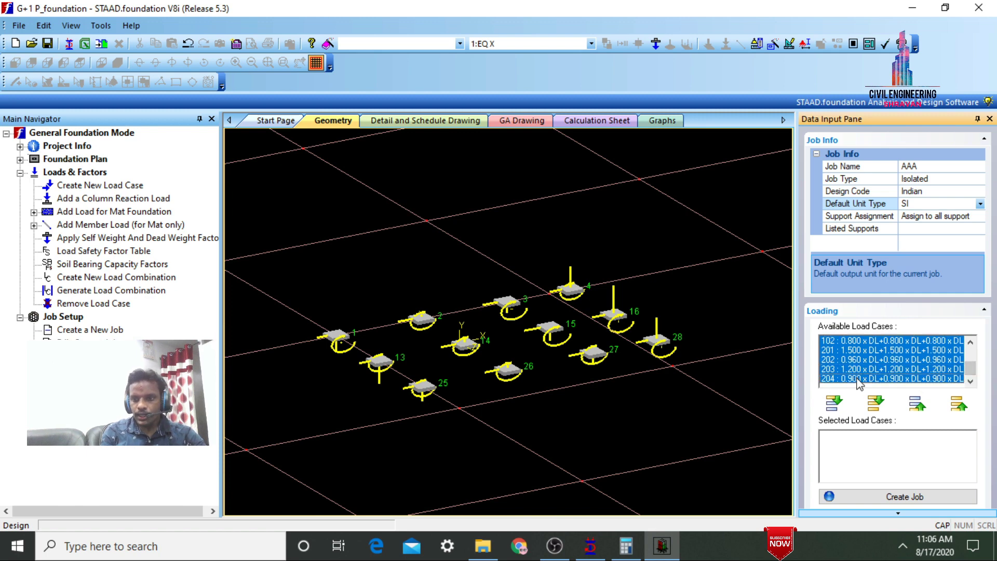
left_click(834, 402)
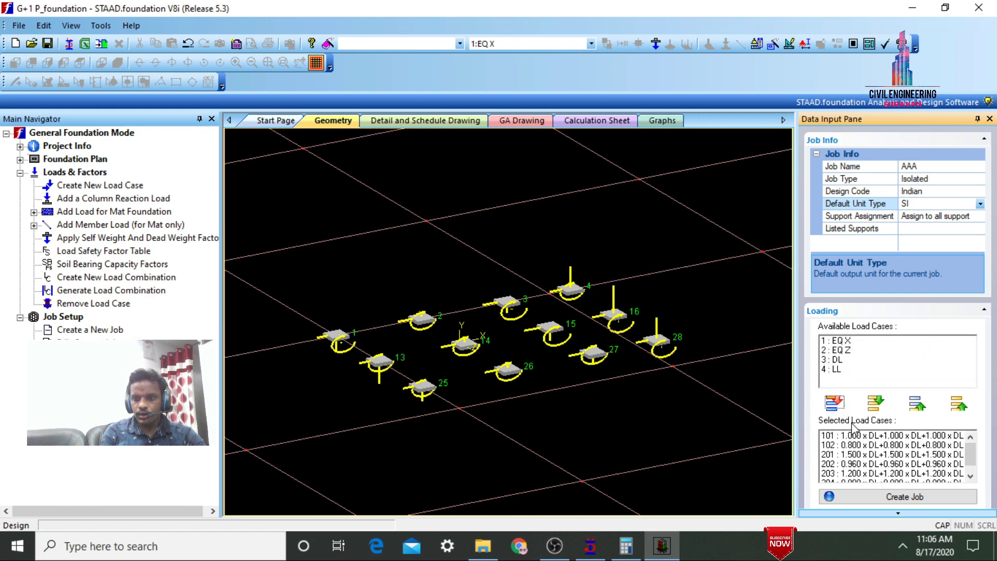
left_click(905, 498)
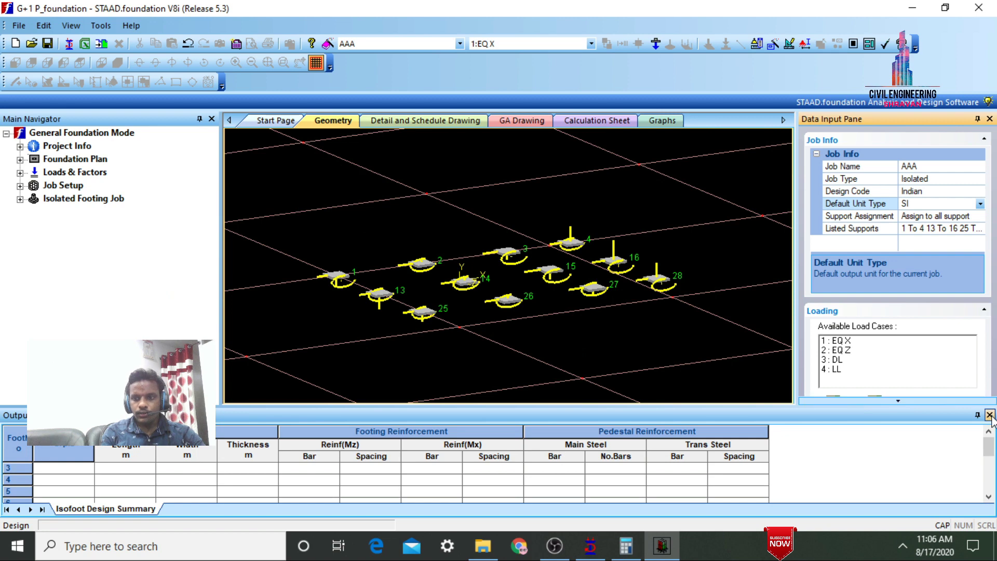
Step: Go through the isolated footing's concrete and rebar, cover and soil, geometry, and sliding and overturning parameters, and run the design
left_click(20, 199)
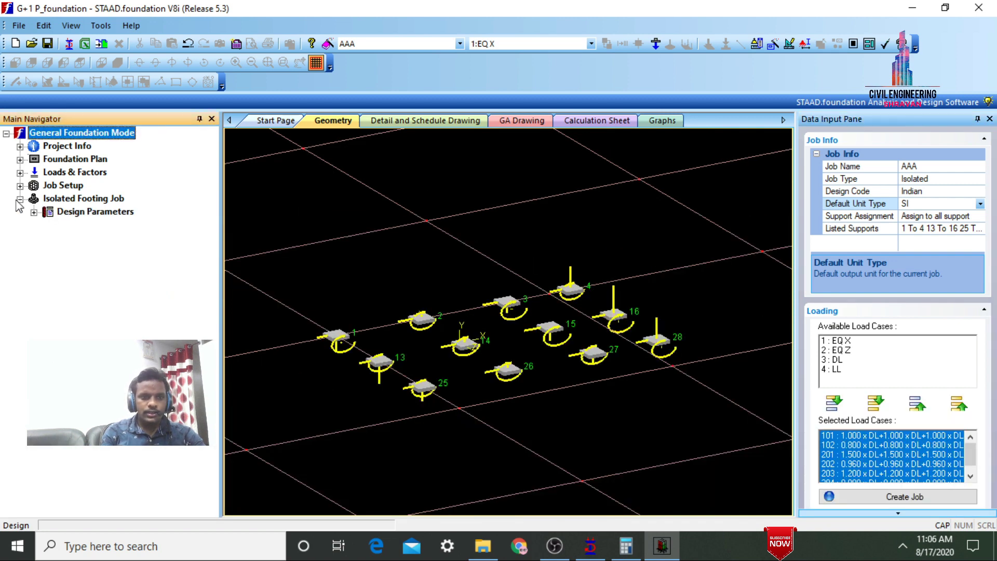
left_click(34, 213)
left_click(76, 225)
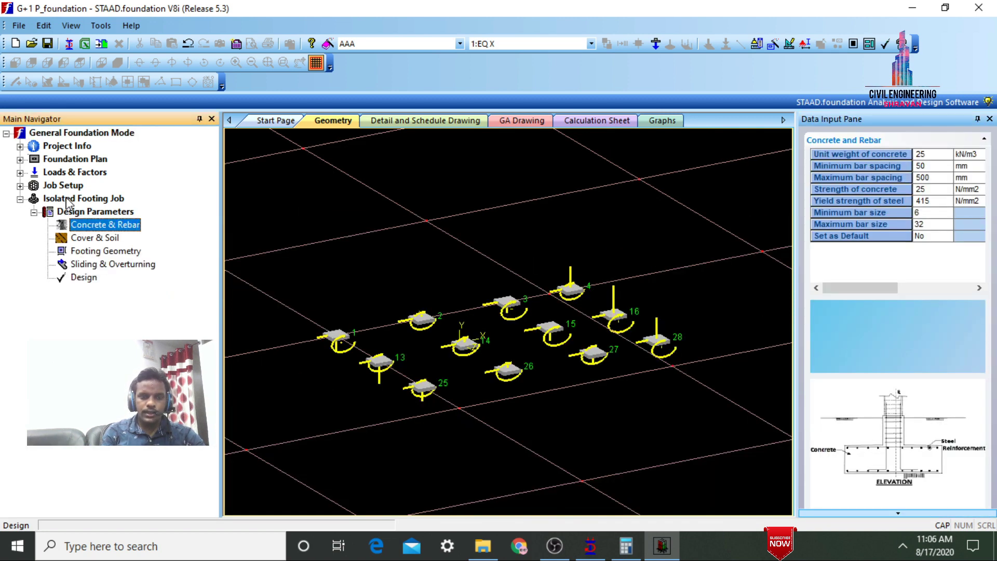
left_click(108, 240)
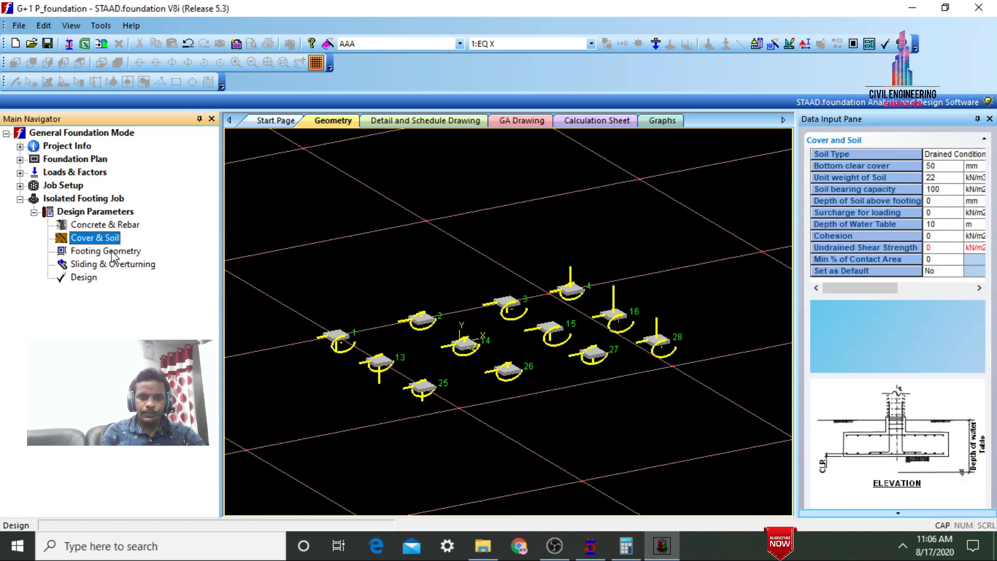
left_click(112, 253)
left_click(121, 265)
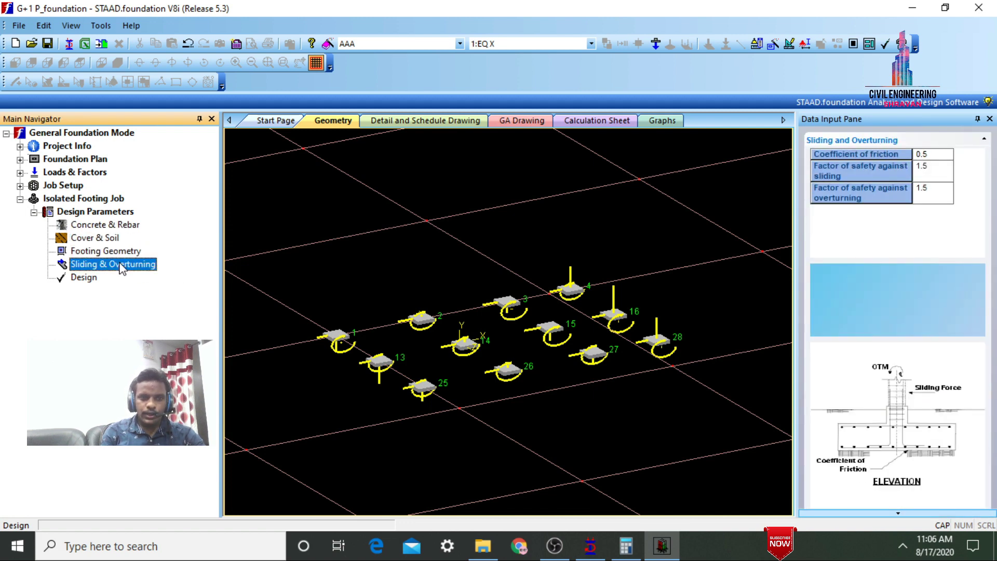
left_click(83, 277)
left_click(494, 303)
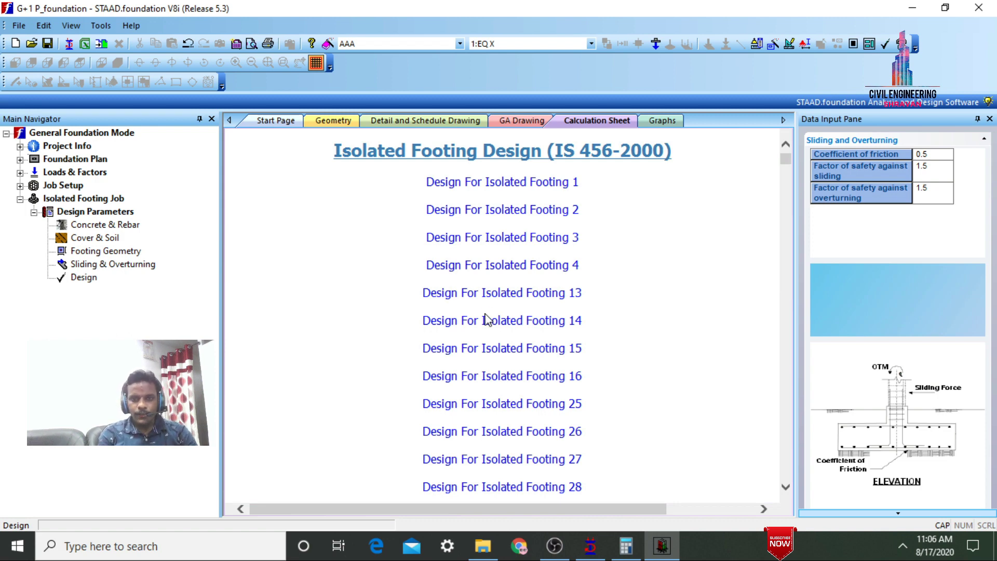
Step: Review the calculation sheet of Isolated Footing 14, from the stability checks to the bottom reinforcement design
left_click(486, 323)
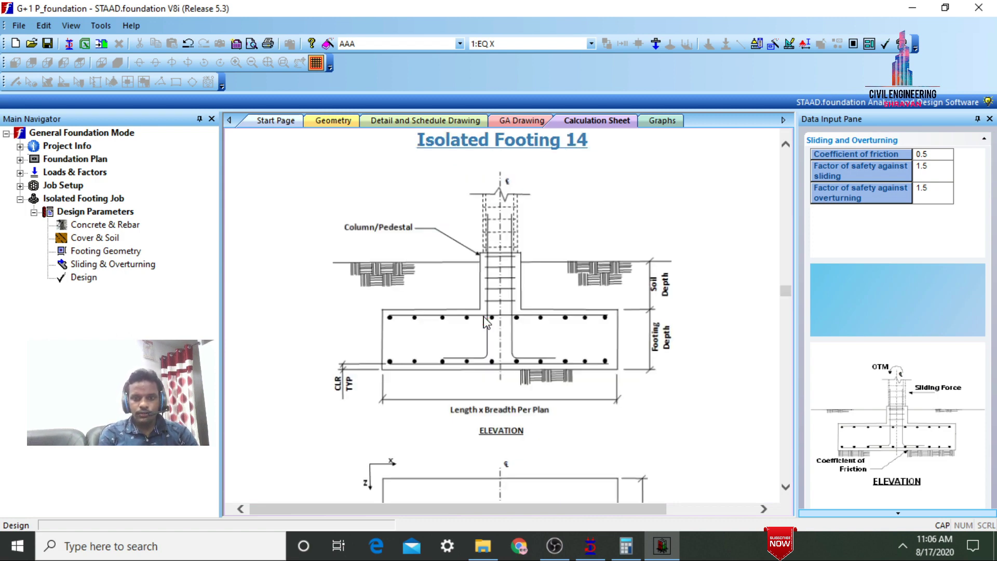
scroll(781, 360, "down", 15)
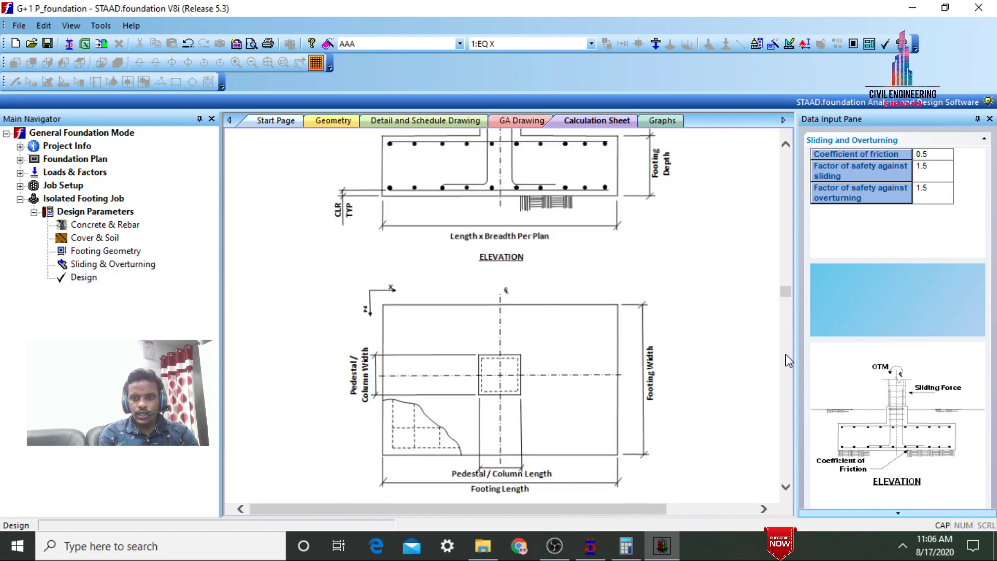
scroll(788, 360, "down", 15)
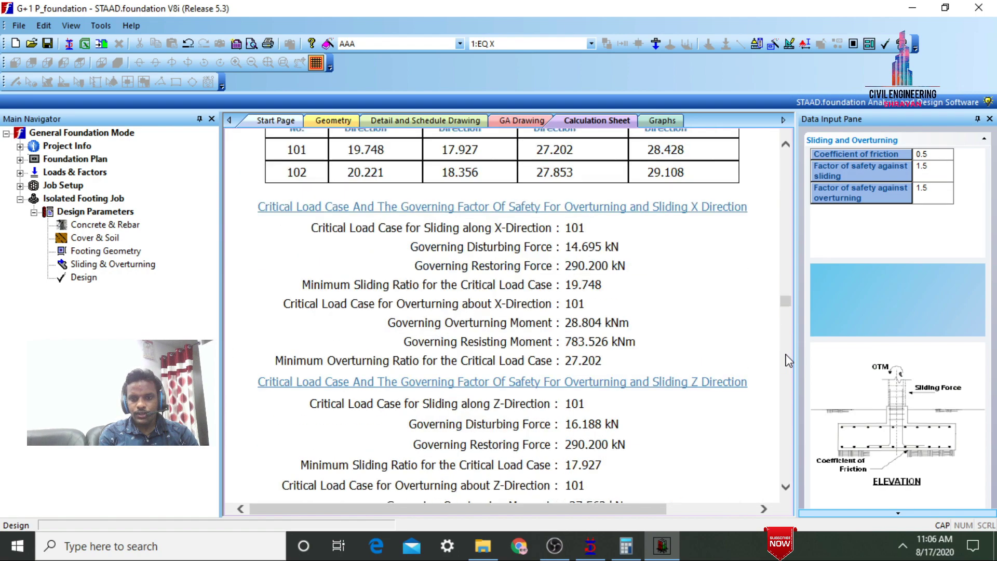
scroll(788, 360, "down", 15)
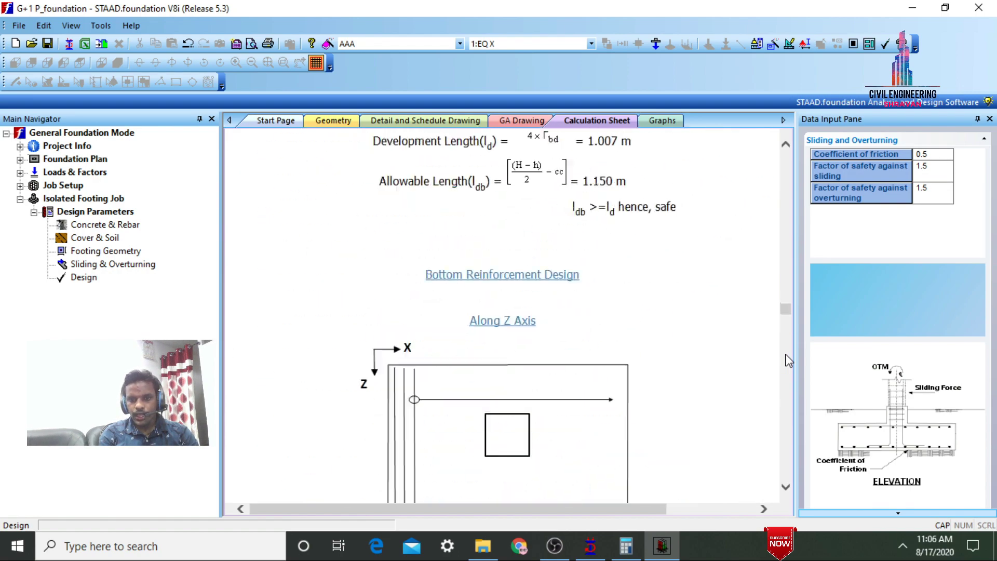
scroll(789, 360, "down", 5)
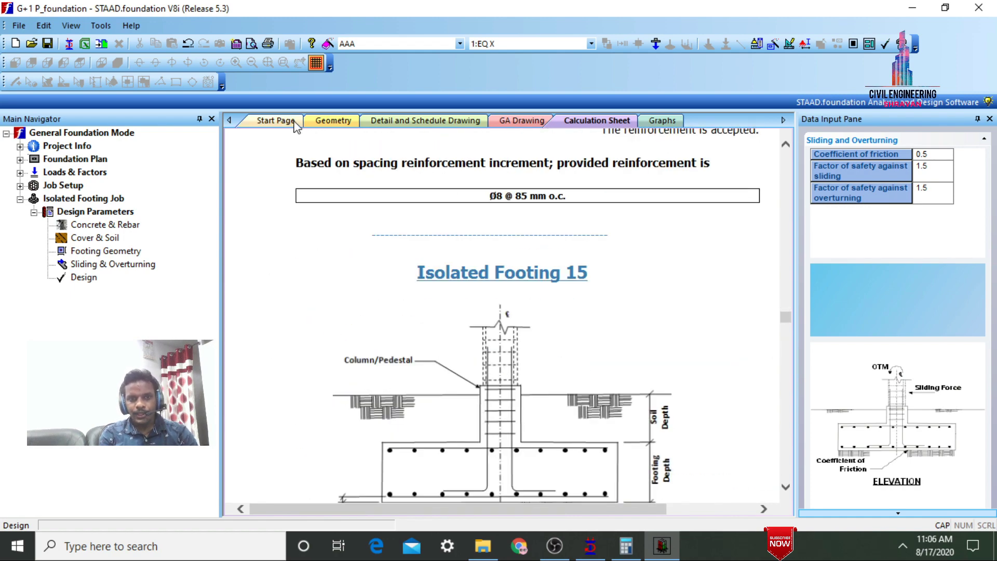
Step: Inspect the footing geometry, the schedule drawing and the general arrangement drawing, and return to the calculation sheet
left_click(276, 121)
left_click(331, 121)
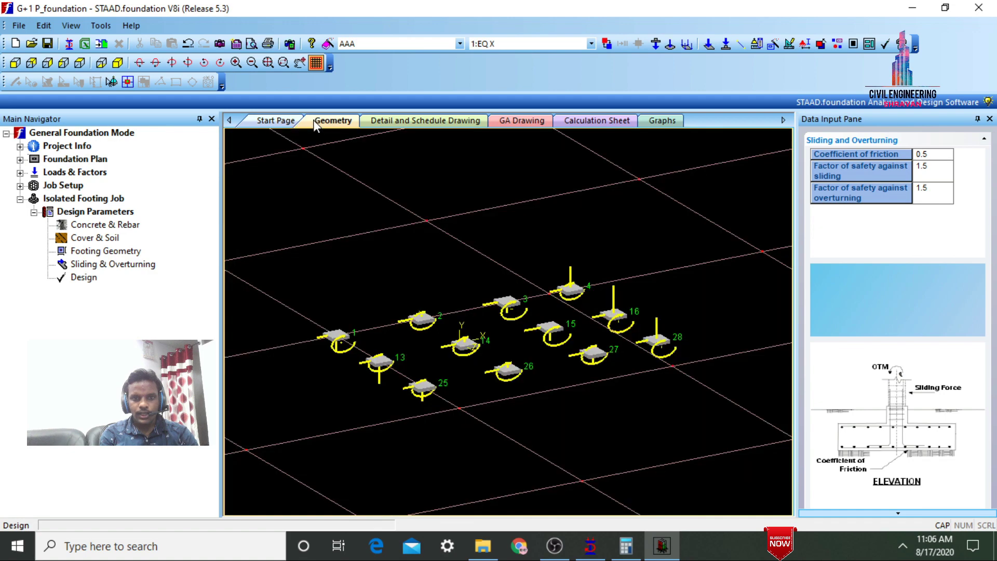
left_click(375, 122)
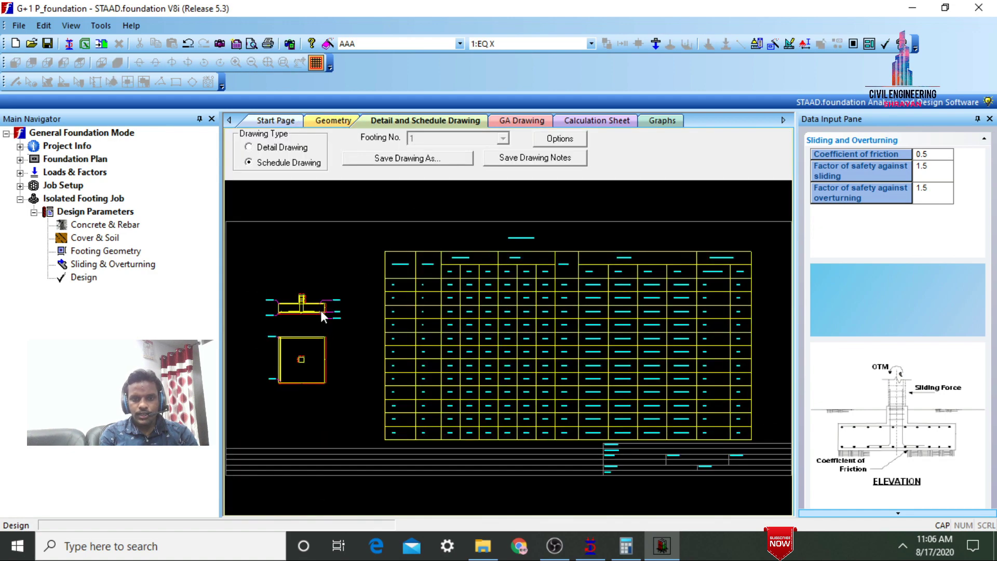
scroll(697, 355, "down", 5)
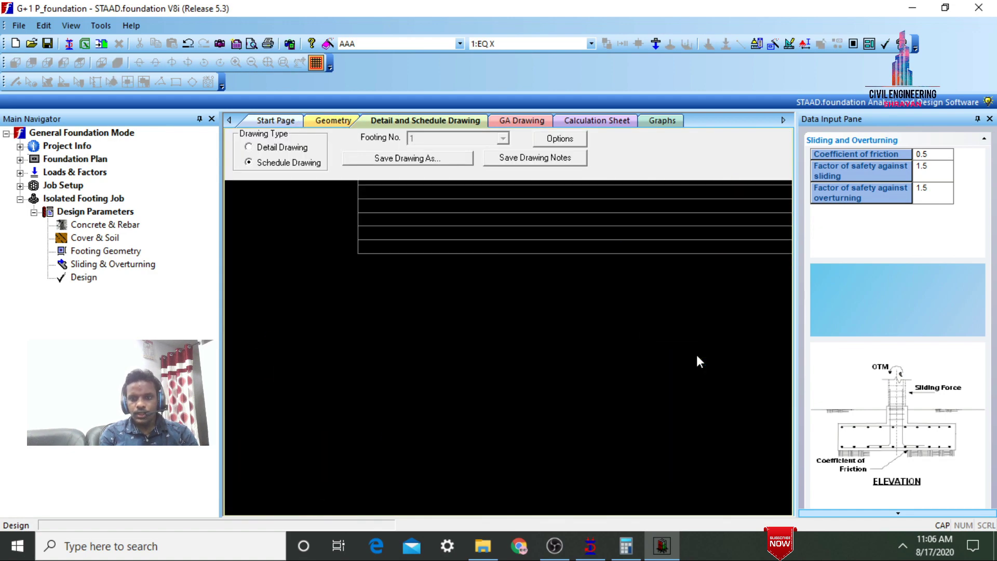
left_click(522, 121)
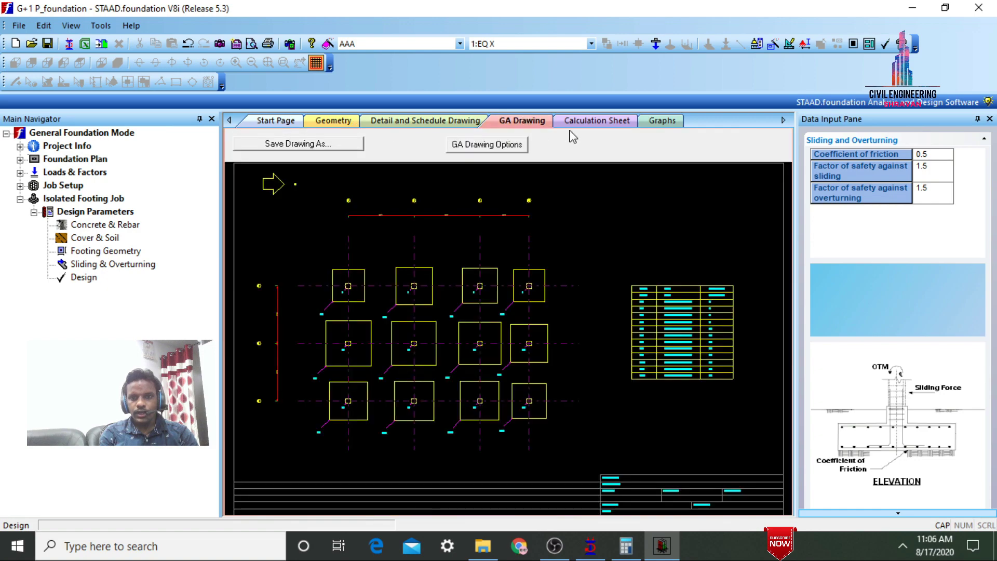
left_click(597, 121)
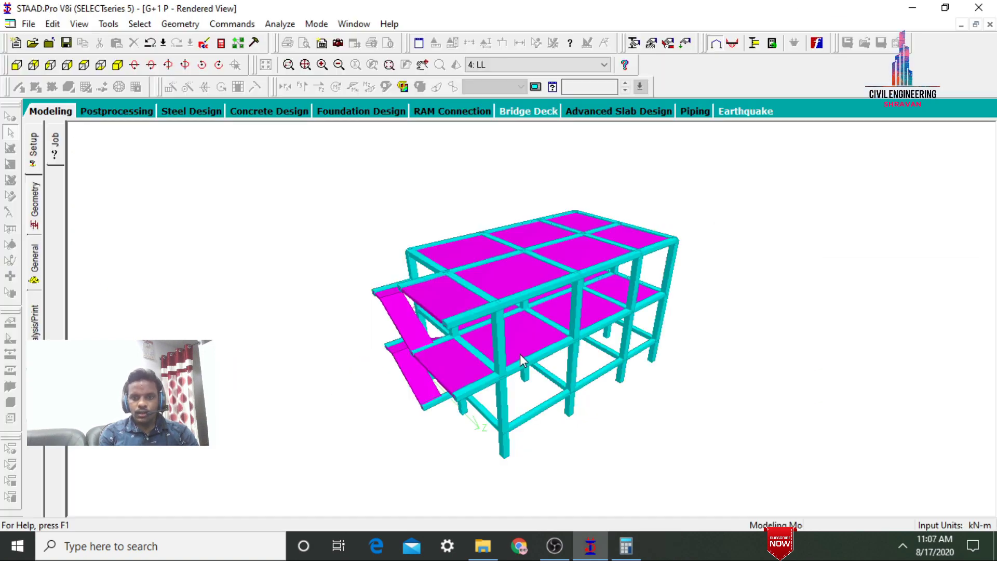